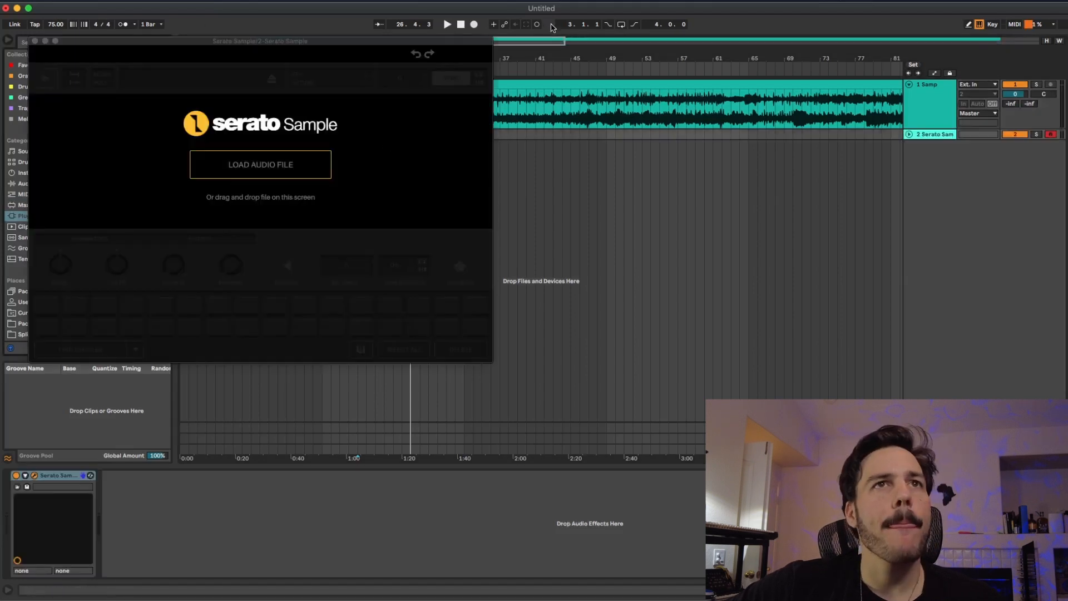
- Load the Samp audio clip into Serato Sample and set the sampler track's volume to 6 dB
{"action": "left_click_drag", "start_coordinate": [532, 82], "coordinate": [399, 117]}
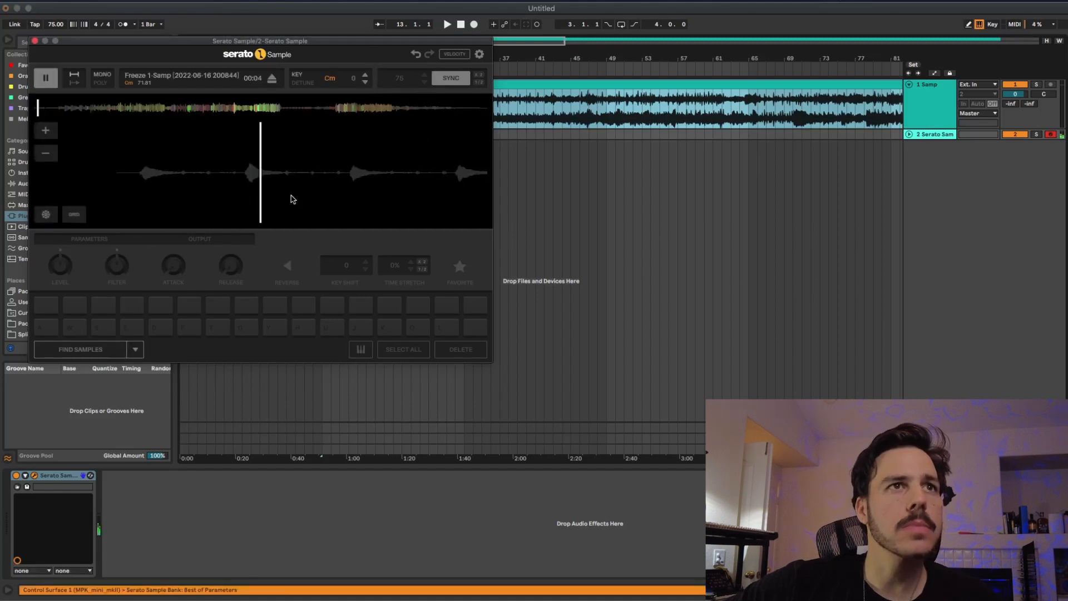
{"action": "left_click", "coordinate": [909, 134]}
{"action": "left_click_drag", "start_coordinate": [1015, 144], "coordinate": [1016, 114]}
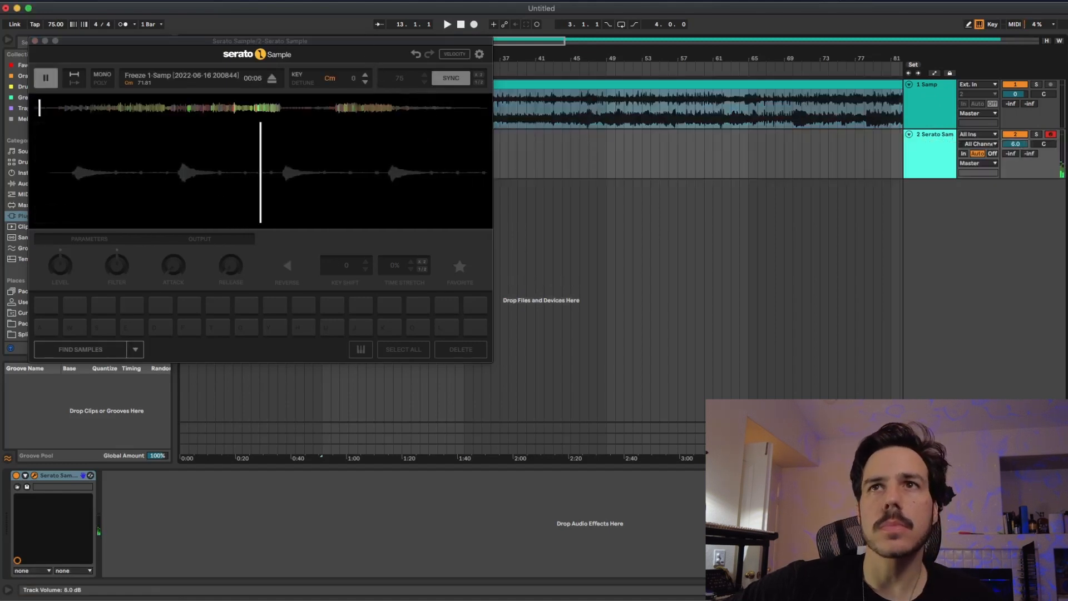
- Play the sample from near its start and set successive cue points on the pads, up to pad 26
{"action": "left_click", "coordinate": [46, 107]}
{"action": "key", "text": "a"}
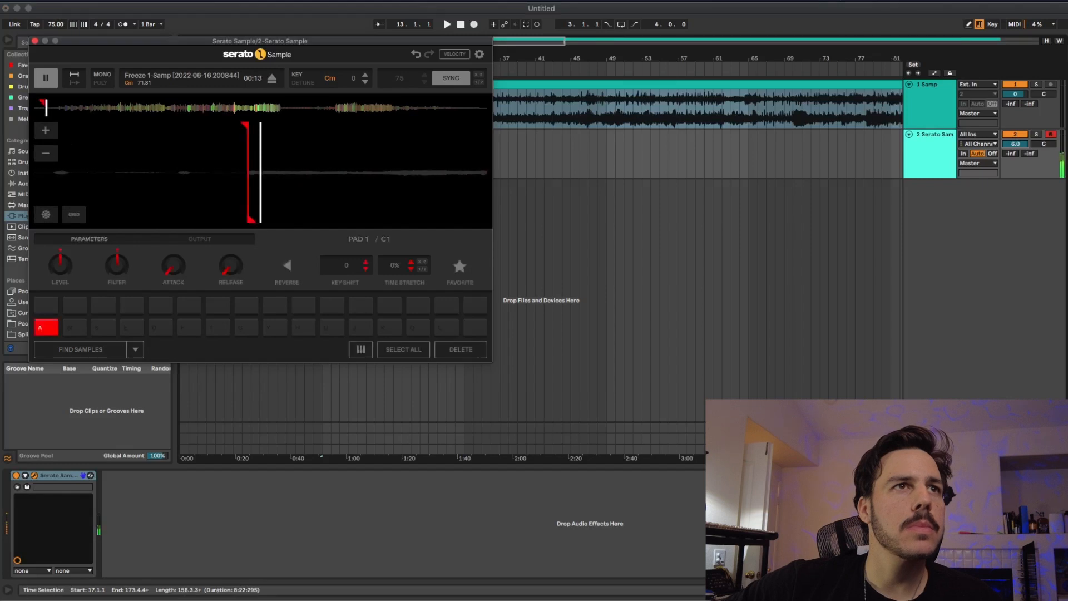
{"action": "key", "text": "w"}
{"action": "key", "text": "s"}
{"action": "key", "text": "e"}
{"action": "key", "text": "d"}
{"action": "key", "text": "f"}
{"action": "key", "text": "t"}
{"action": "key", "text": "g"}
{"action": "key", "text": "y"}
{"action": "key", "text": "h"}
{"action": "key", "text": "u"}
{"action": "key", "text": "j"}
{"action": "key", "text": "k"}
{"action": "key", "text": "o"}
{"action": "key", "text": "l"}
{"action": "key", "text": "p"}
{"action": "key", "text": "semicolon"}
{"action": "key", "text": "apostrophe"}
{"action": "key", "text": "y"}
{"action": "key", "text": "h"}
{"action": "key", "text": "u"}
{"action": "key", "text": "j"}
{"action": "key", "text": "k"}
{"action": "key", "text": "o"}
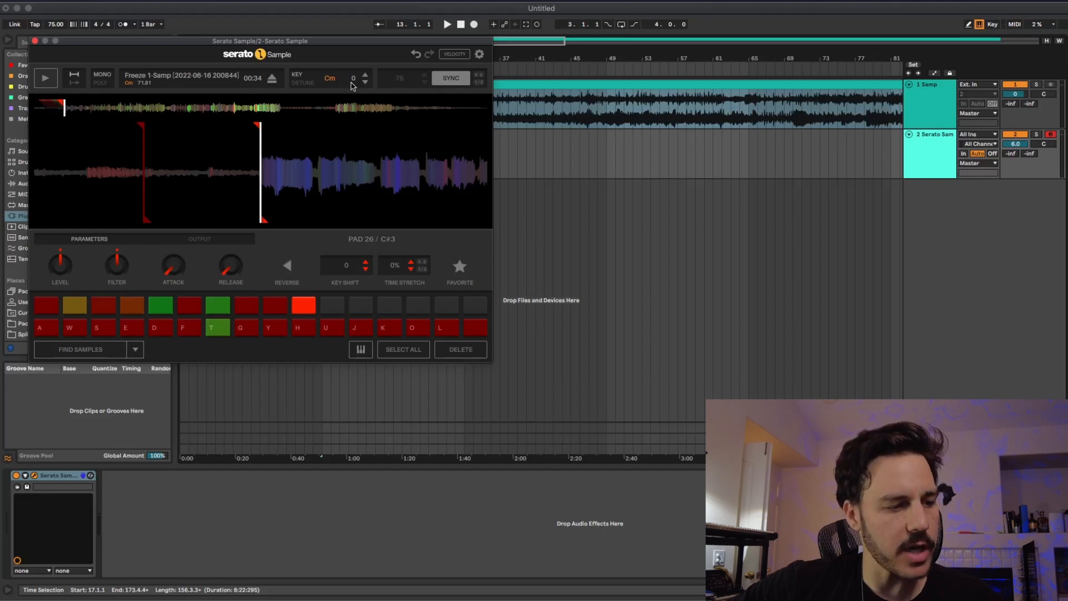
- Adjust the sample's key shift, trying -3 and +2, while auditioning the first few pads
{"action": "key", "text": "a"}
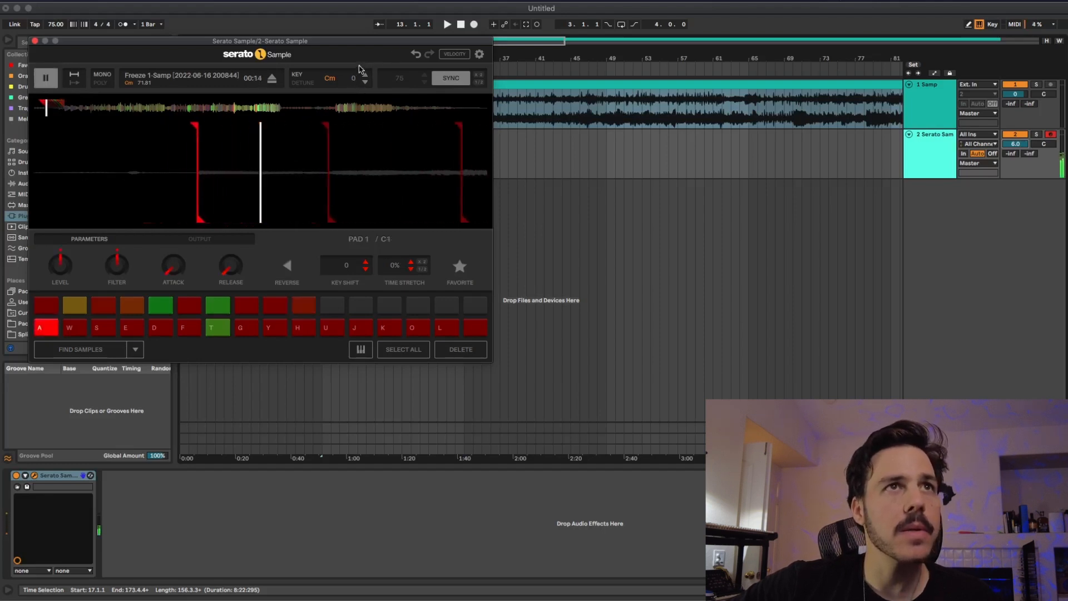
{"action": "left_click", "coordinate": [365, 82]}
{"action": "key", "text": "a"}
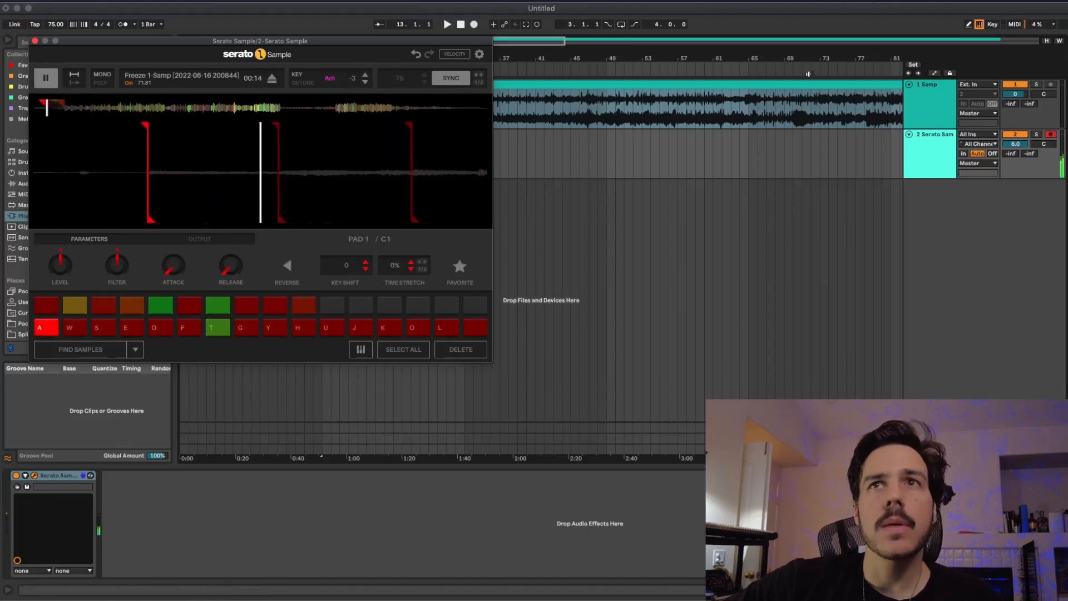
{"action": "key", "text": "w"}
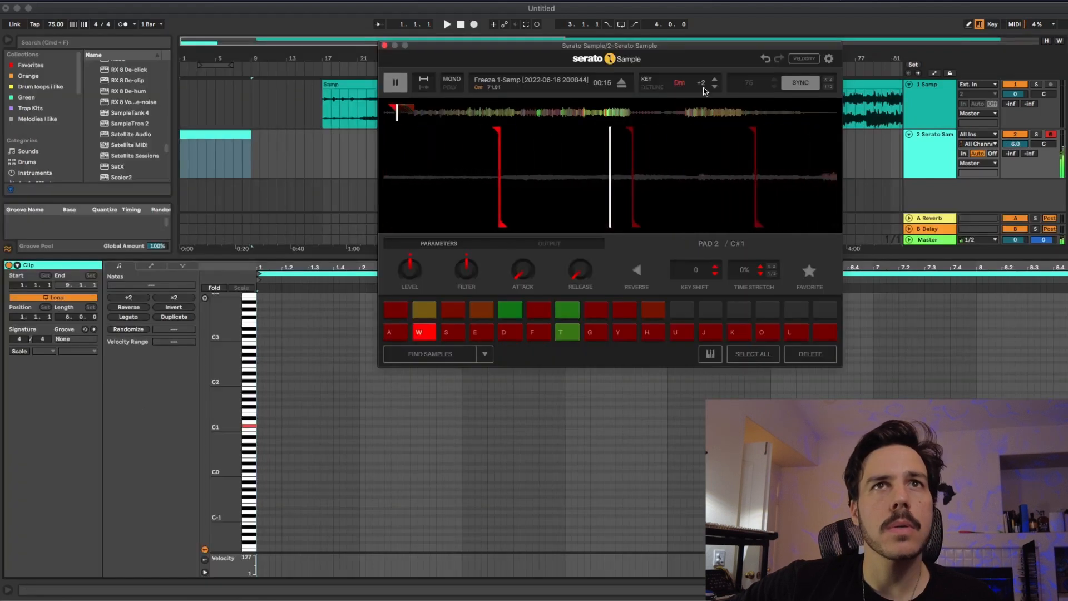
{"action": "key", "text": "s"}
{"action": "key", "text": "e"}
{"action": "key", "text": "a"}
{"action": "key", "text": "w"}
{"action": "left_click", "coordinate": [714, 80]}
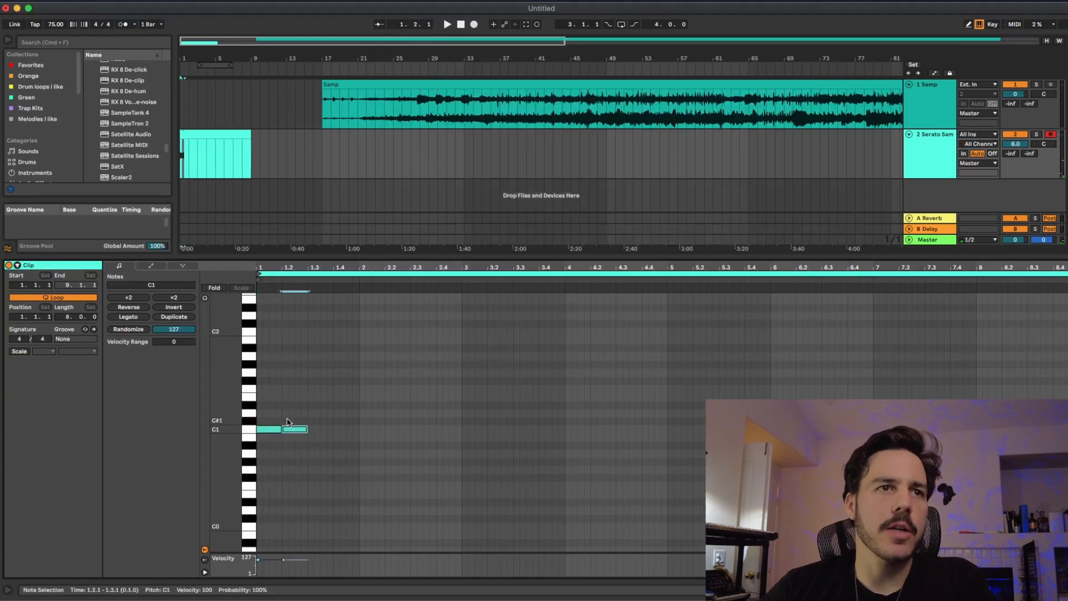
- Add one-beat notes on C#1, D1 and D#1 following the C1 note in bar 1 of the sampler clip
{"action": "key", "text": "Up"}
{"action": "key", "text": "super+d"}
{"action": "key", "text": "Up"}
{"action": "key", "text": "super+d"}
{"action": "key", "text": "Up"}
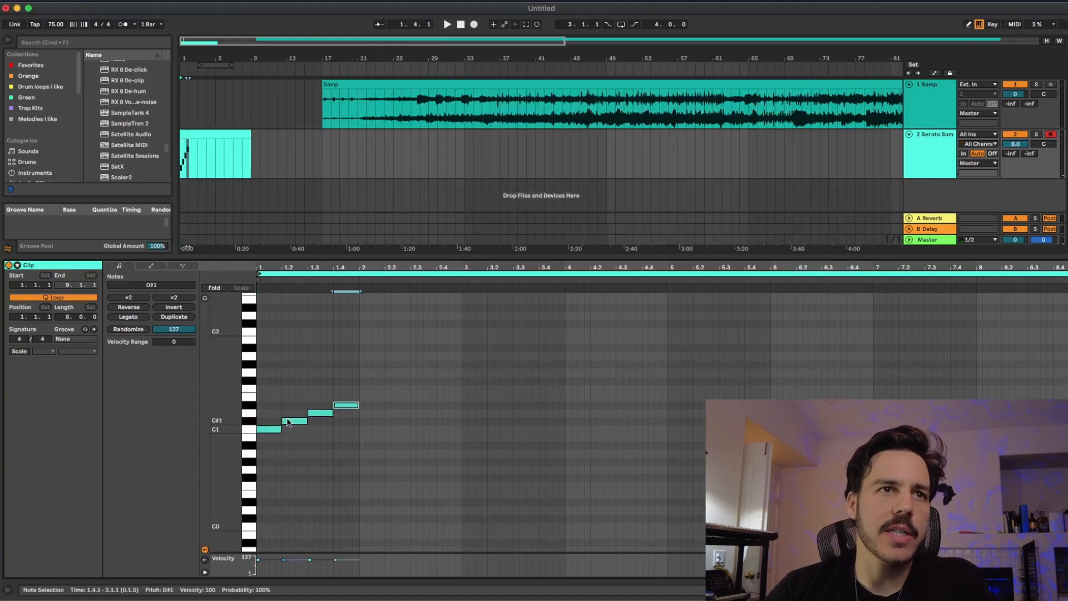
- Duplicate the four bar 1 notes into bar 2, transpose the copies to G#1–B1, and play the phrase back
{"action": "left_click_drag", "start_coordinate": [361, 384], "coordinate": [256, 551]}
{"action": "key", "text": "super+d"}
{"action": "key", "text": "Up"}
{"action": "key", "text": "Up"}
{"action": "key", "text": "Up"}
{"action": "key", "text": "Up"}
{"action": "key", "text": "Up"}
{"action": "key", "text": "Up"}
{"action": "key", "text": "Up"}
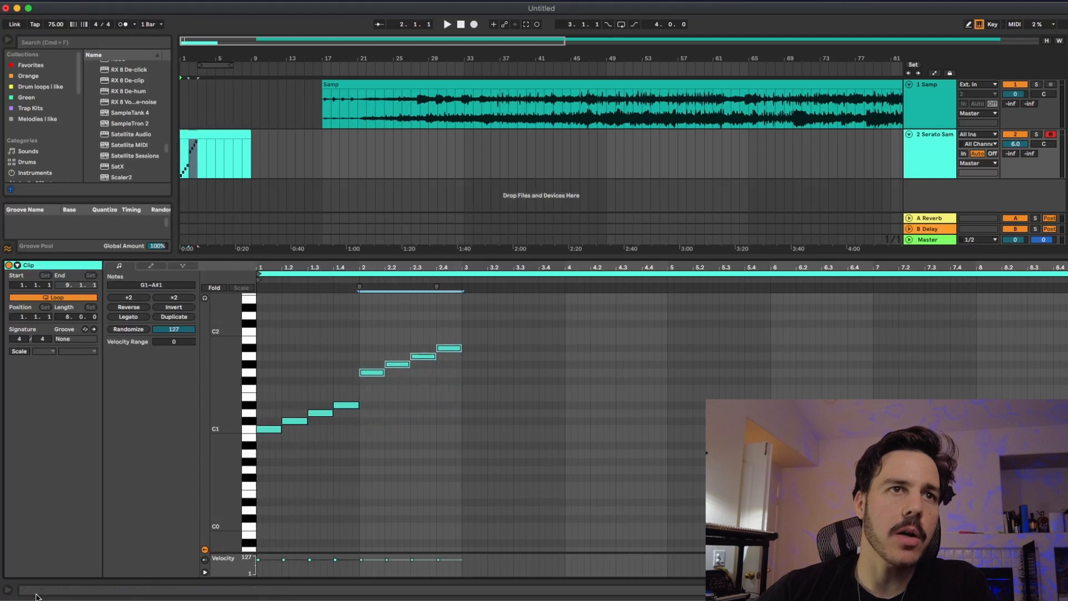
{"action": "key", "text": "Up"}
{"action": "key", "text": "space"}
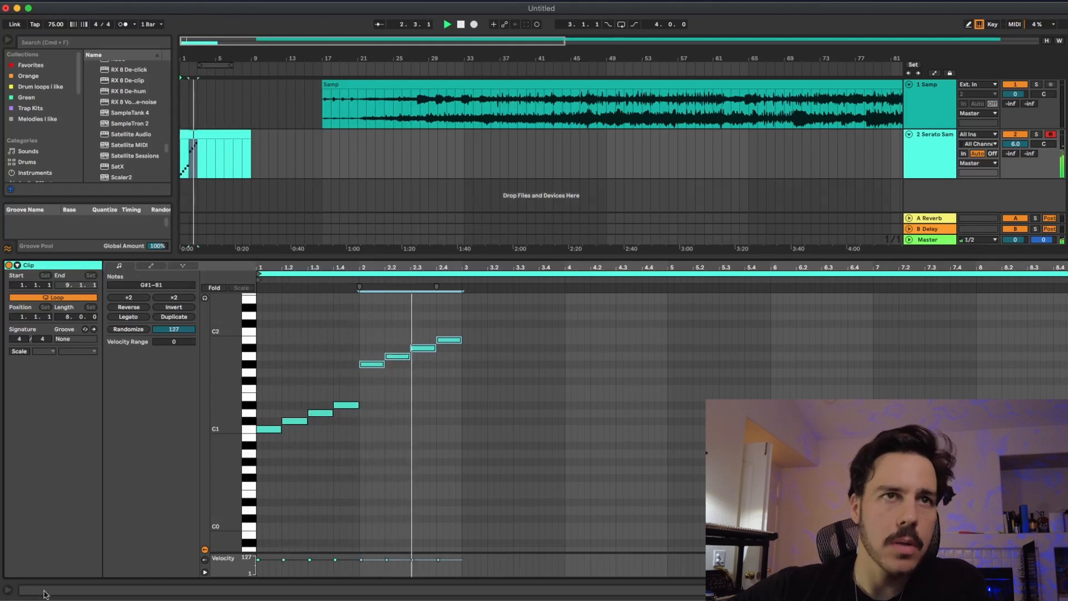
{"action": "key", "text": "space"}
- Duplicate the whole two-bar phrase into bars 3 and 4 and transpose the copy up four semitones
{"action": "key", "text": "super+a"}
{"action": "key", "text": "super+d"}
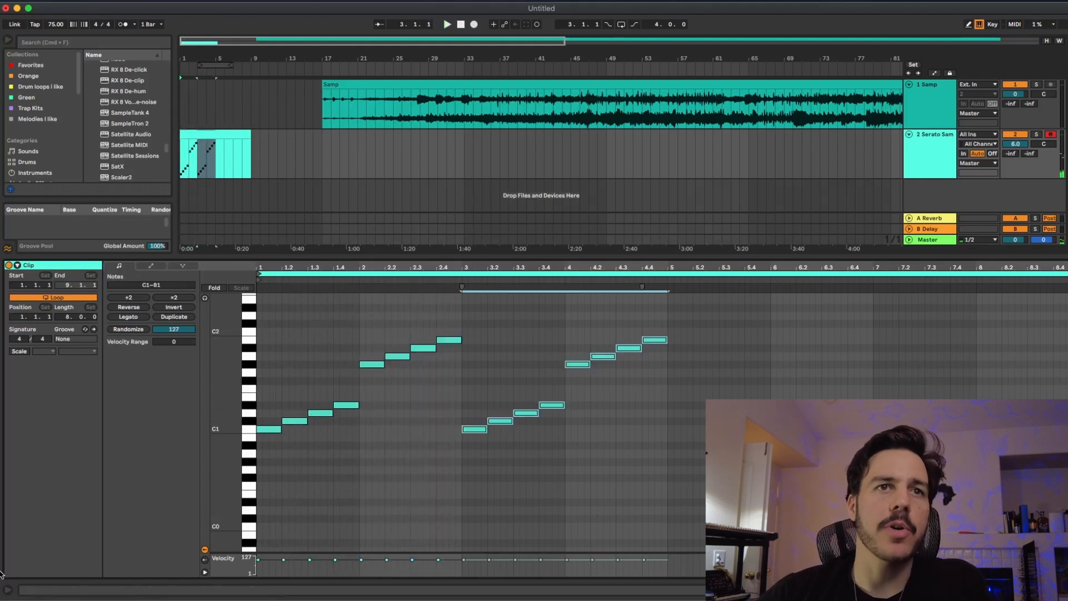
{"action": "key", "text": "Up"}
{"action": "key", "text": "Up"}
{"action": "key", "text": "Up"}
{"action": "key", "text": "Up"}
{"action": "key", "text": "space"}
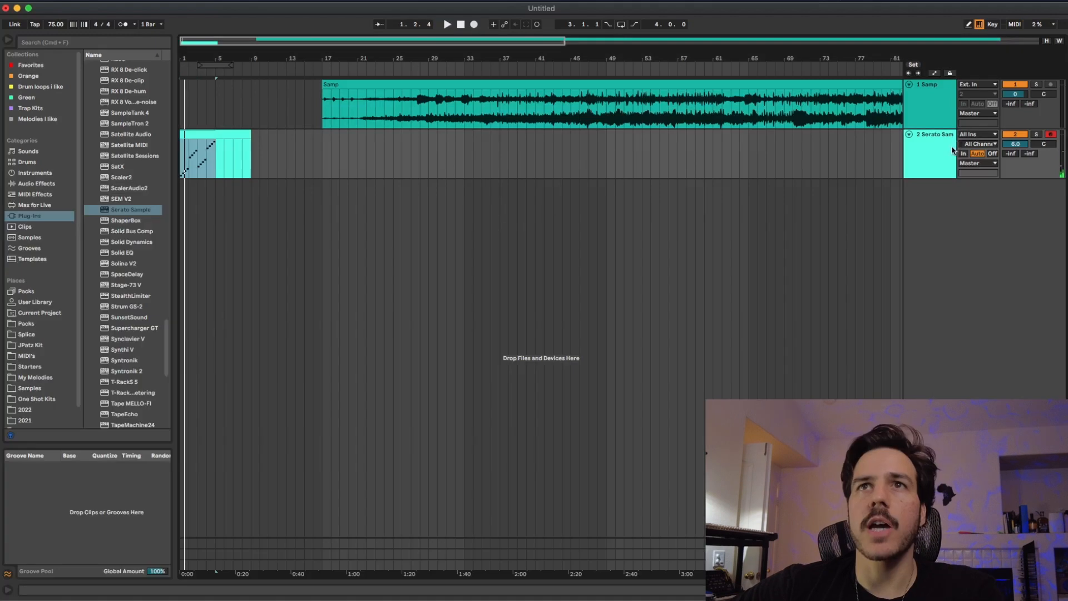
- Show the devices on the Serato Sample track
{"action": "left_click", "coordinate": [950, 150]}
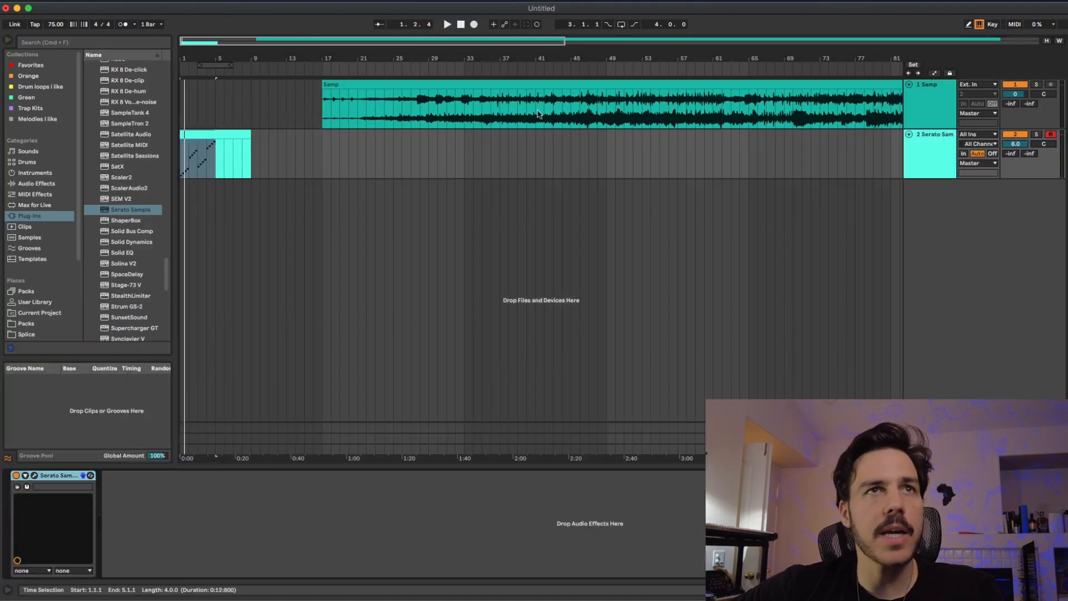
{"action": "left_click", "coordinate": [936, 142]}
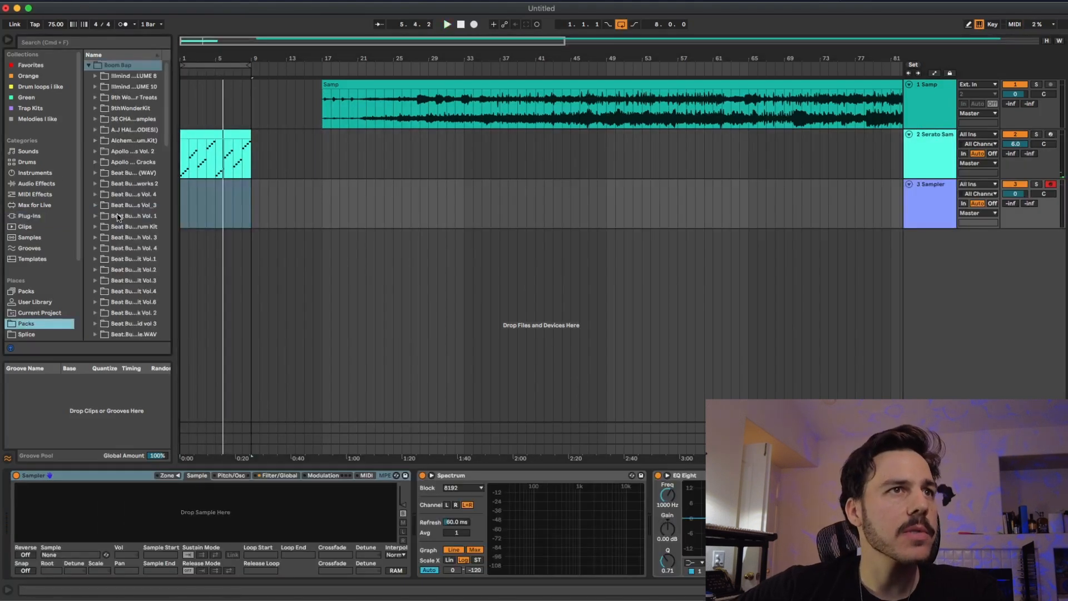
- Expand the Vol.6 pack folder in Packs and place a Drum Rack on track 3 instead of the Sampler
{"action": "scroll", "coordinate": [118, 218], "scroll_direction": "down", "scroll_amount": 4}
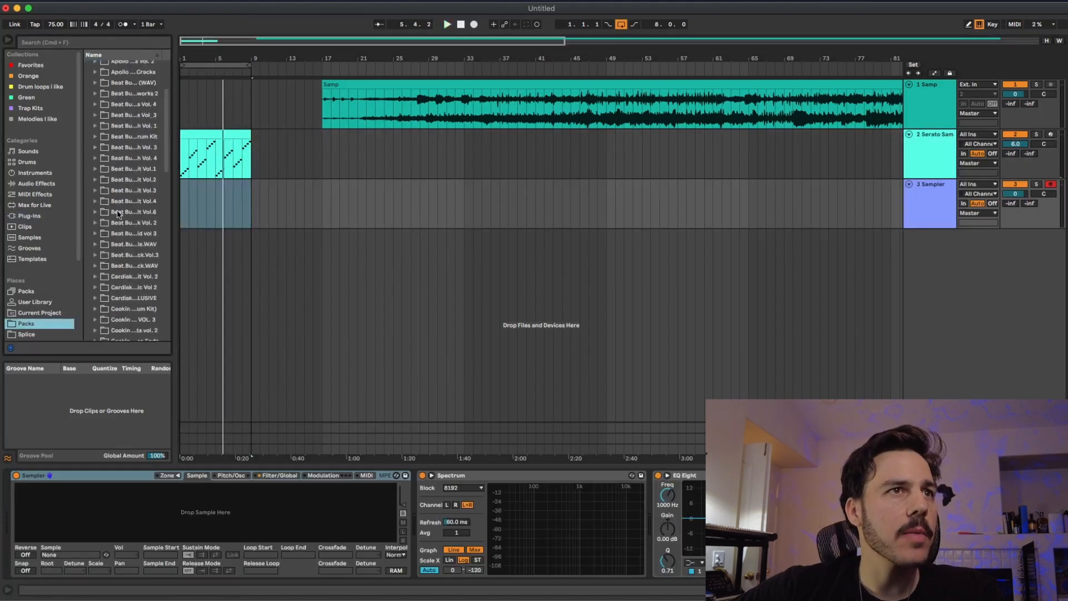
{"action": "left_click", "coordinate": [95, 224]}
{"action": "left_click", "coordinate": [95, 223]}
{"action": "left_click", "coordinate": [94, 212]}
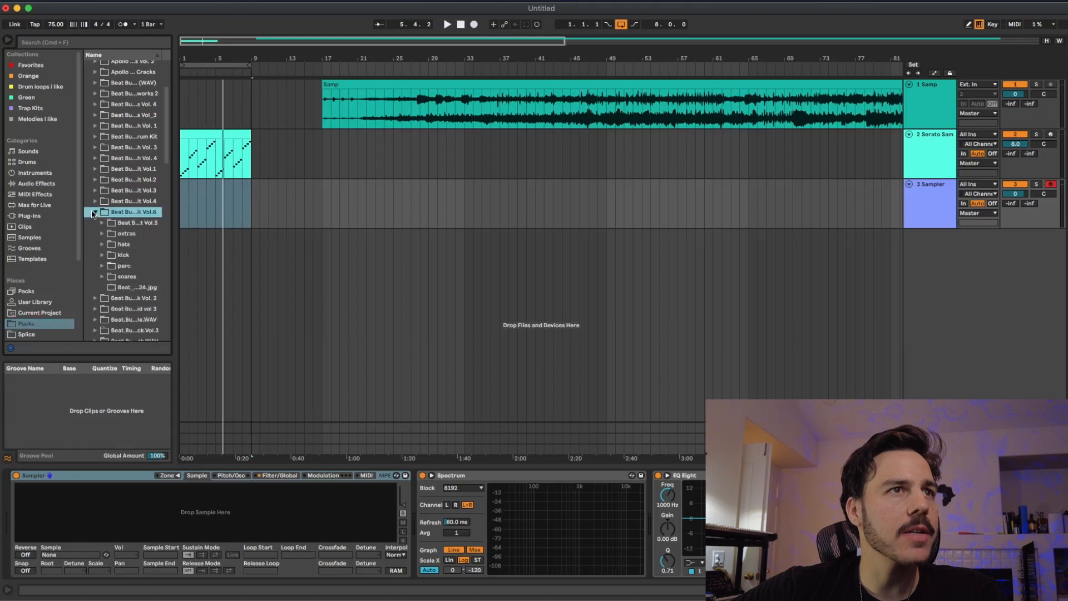
{"action": "left_click", "coordinate": [35, 172]}
{"action": "left_click_drag", "start_coordinate": [143, 86], "coordinate": [203, 149]}
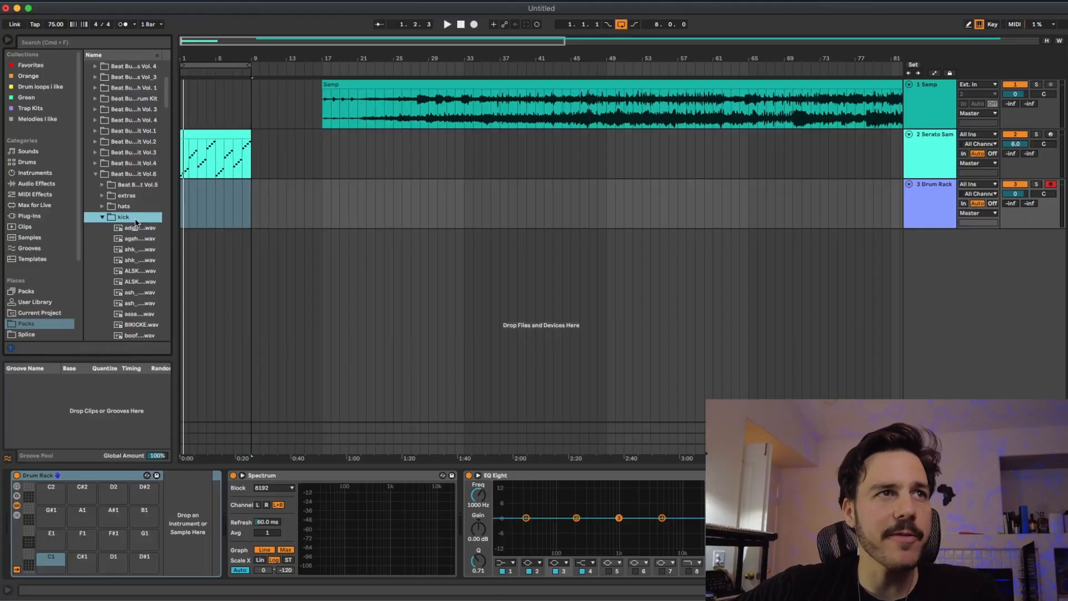
- Audition the pack's kick samples against the playing loop and load fsgah_kick onto the Drum Rack's D#1 pad
{"action": "left_click", "coordinate": [136, 251]}
{"action": "left_click", "coordinate": [141, 240]}
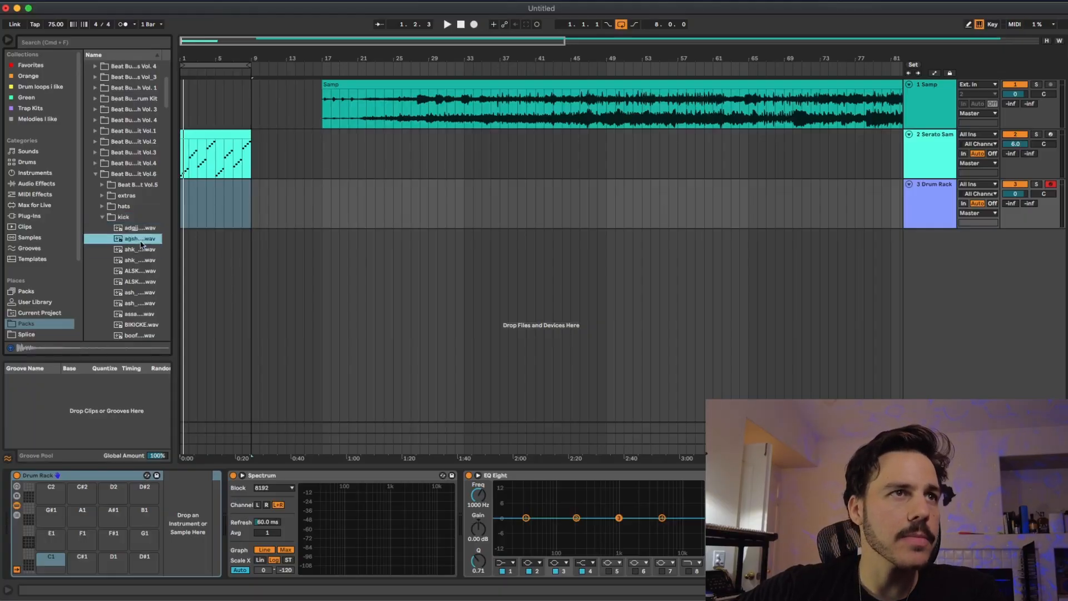
{"action": "left_click", "coordinate": [141, 261]}
{"action": "key", "text": "space"}
{"action": "key", "text": "Down"}
{"action": "key", "text": "Down"}
{"action": "key", "text": "Down"}
{"action": "key", "text": "Down"}
{"action": "key", "text": "Down"}
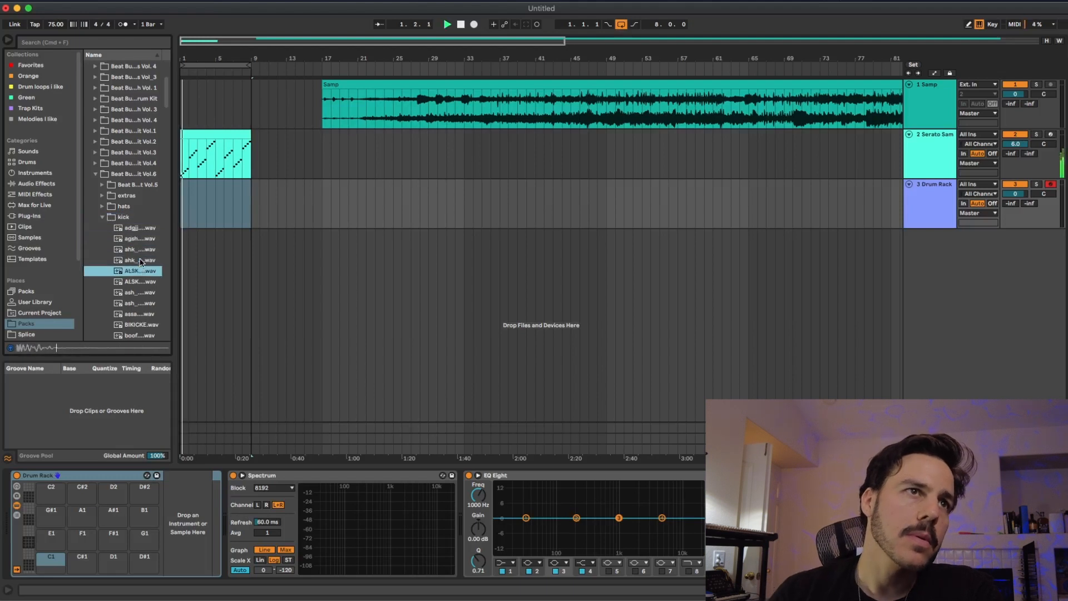
{"action": "key", "text": "Down"}
{"action": "key", "text": "Down"}
{"action": "key", "text": "Down"}
{"action": "key", "text": "Down"}
{"action": "key", "text": "Down"}
{"action": "key", "text": "Down"}
{"action": "key", "text": "Down"}
{"action": "key", "text": "Down"}
{"action": "key", "text": "Down"}
{"action": "key", "text": "Down"}
{"action": "key", "text": "Down"}
{"action": "key", "text": "Down"}
{"action": "key", "text": "Down"}
{"action": "key", "text": "Down"}
{"action": "key", "text": "Down"}
{"action": "key", "text": "Down"}
{"action": "key", "text": "Down"}
{"action": "key", "text": "Down"}
{"action": "key", "text": "Down"}
{"action": "key", "text": "Down"}
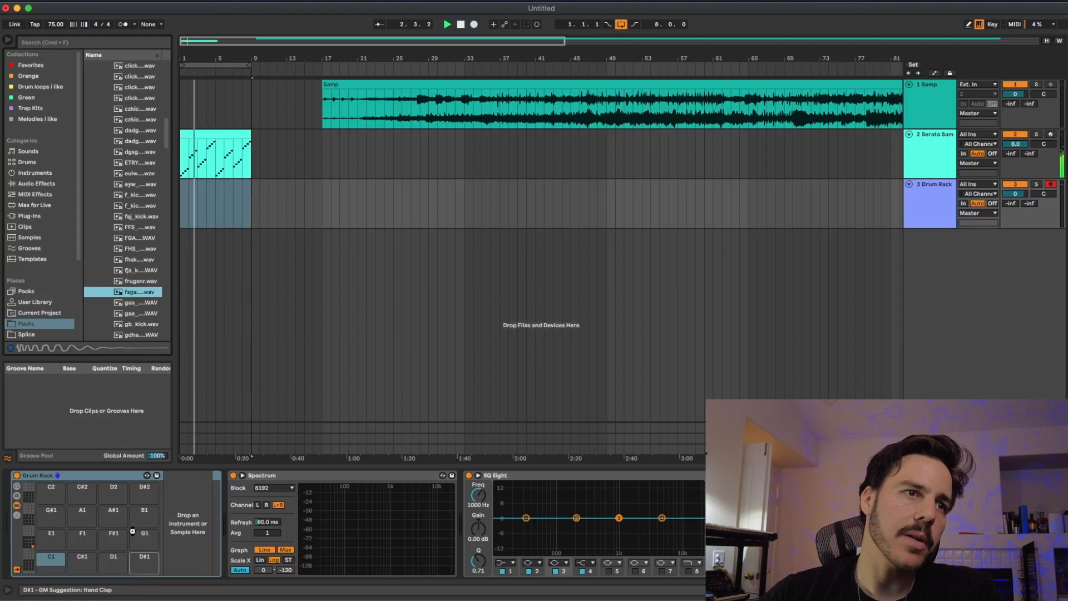
- Load HLGK_KICK onto the Drum Rack's C1 pad and jjf prekick onto its C#1 pad
{"action": "left_click_drag", "start_coordinate": [139, 335], "coordinate": [46, 567]}
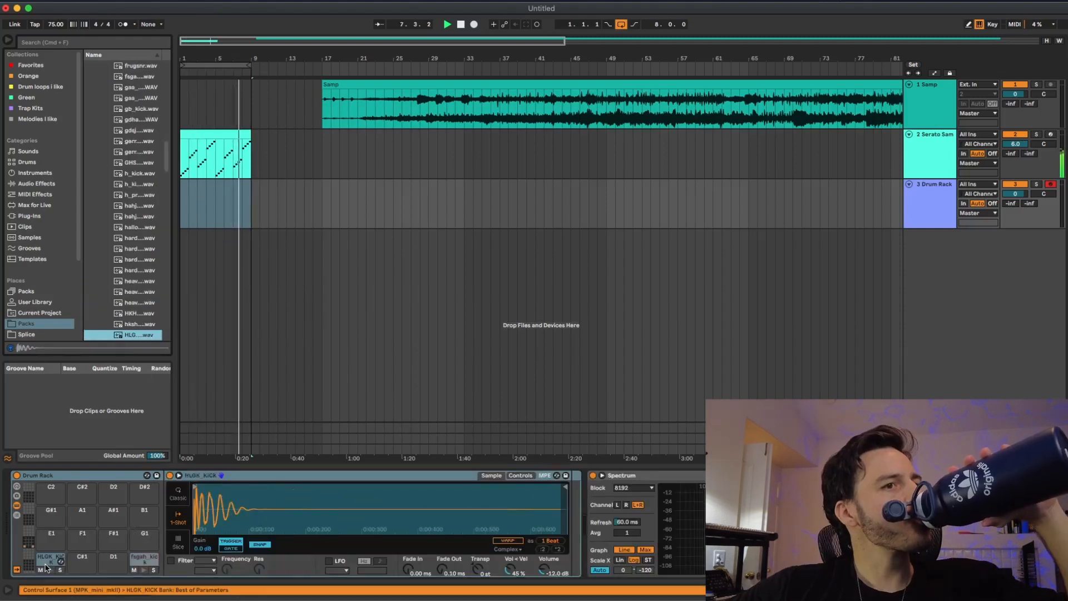
{"action": "key", "text": "Down"}
{"action": "key", "text": "Down"}
{"action": "key", "text": "Down"}
{"action": "key", "text": "Down"}
{"action": "key", "text": "Down"}
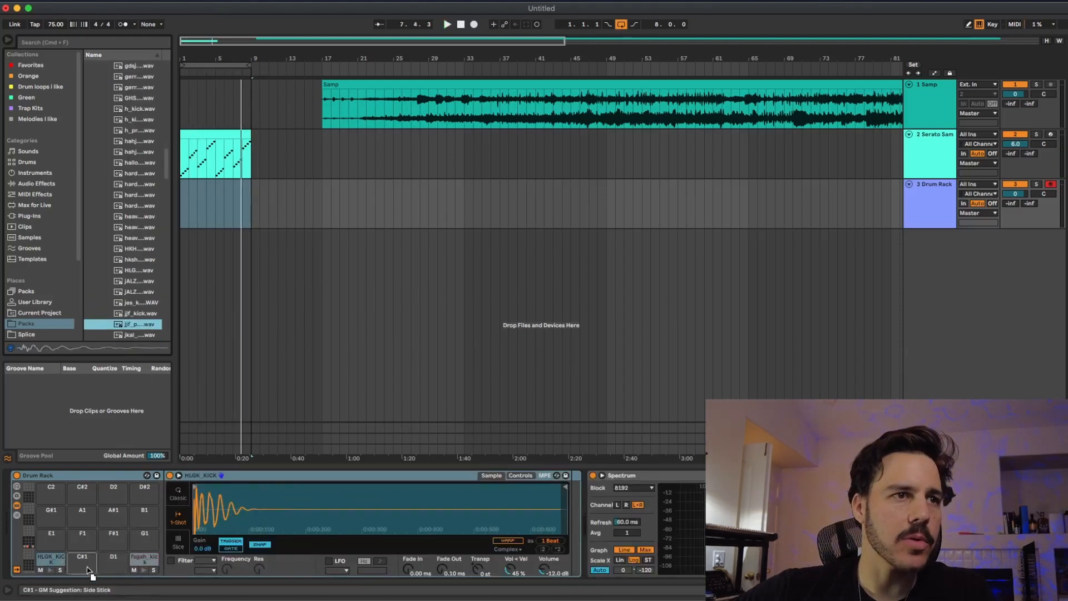
{"action": "left_click_drag", "start_coordinate": [89, 572], "coordinate": [87, 569]}
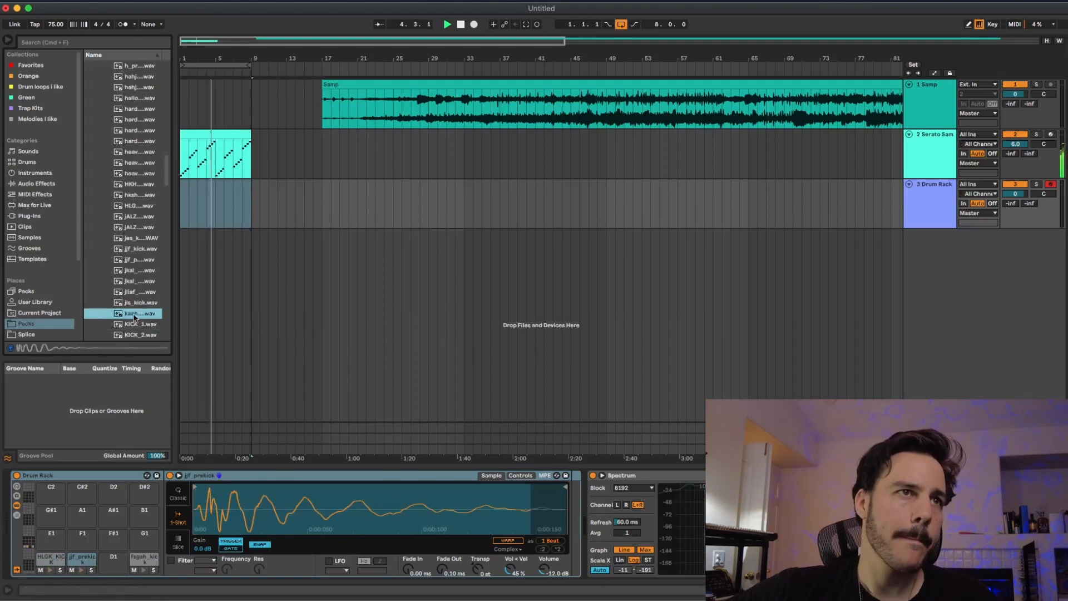
- Load kaahsd_kick onto the D1 pad and replace the C#1 pad's sample with kiskick
{"action": "left_click_drag", "start_coordinate": [131, 314], "coordinate": [110, 560]}
{"action": "key", "text": "Down"}
{"action": "key", "text": "Down"}
{"action": "key", "text": "Down"}
{"action": "key", "text": "Down"}
{"action": "key", "text": "Down"}
{"action": "key", "text": "Down"}
{"action": "key", "text": "Down"}
{"action": "left_click", "coordinate": [82, 558]}
{"action": "left_click_drag", "start_coordinate": [59, 598], "coordinate": [85, 560]}
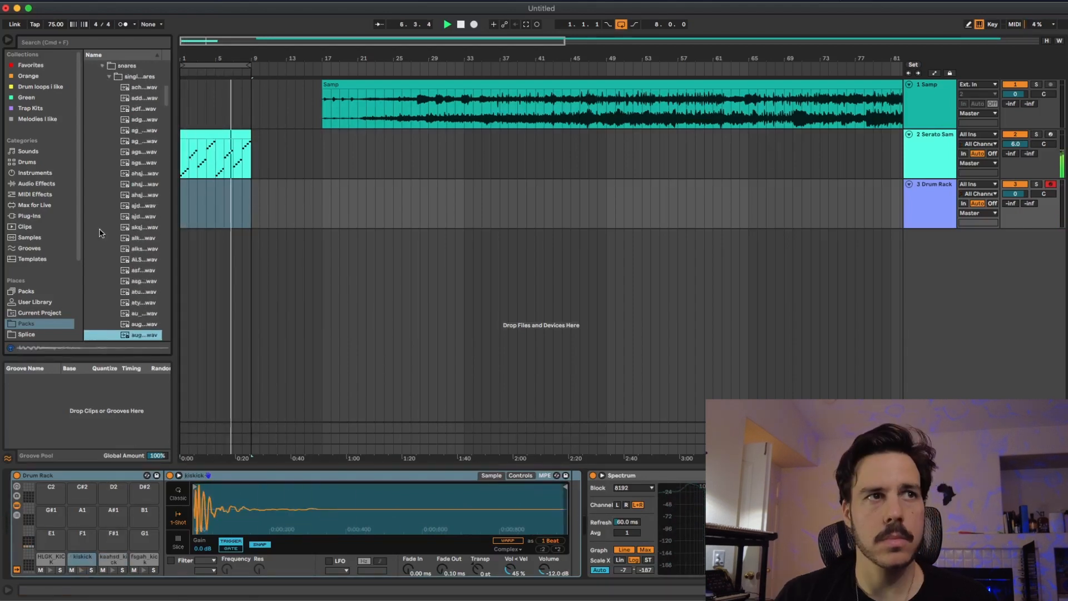
- Audition the pack's snare samples over the loop and load cycl_snr onto the Drum Rack's E1 pad
{"action": "key", "text": "Down"}
{"action": "key", "text": "Down"}
{"action": "key", "text": "Down"}
{"action": "key", "text": "Down"}
{"action": "key", "text": "Down"}
{"action": "key", "text": "Down"}
{"action": "key", "text": "Down"}
{"action": "key", "text": "Down"}
{"action": "key", "text": "Down"}
{"action": "key", "text": "Down"}
{"action": "key", "text": "Down"}
{"action": "key", "text": "Down"}
{"action": "key", "text": "Down"}
{"action": "key", "text": "Down"}
{"action": "key", "text": "Down"}
{"action": "key", "text": "Down"}
{"action": "key", "text": "Down"}
{"action": "key", "text": "Down"}
{"action": "key", "text": "Down"}
{"action": "key", "text": "Down"}
{"action": "key", "text": "Down"}
{"action": "key", "text": "Down"}
{"action": "key", "text": "Down"}
{"action": "key", "text": "Down"}
{"action": "key", "text": "Down"}
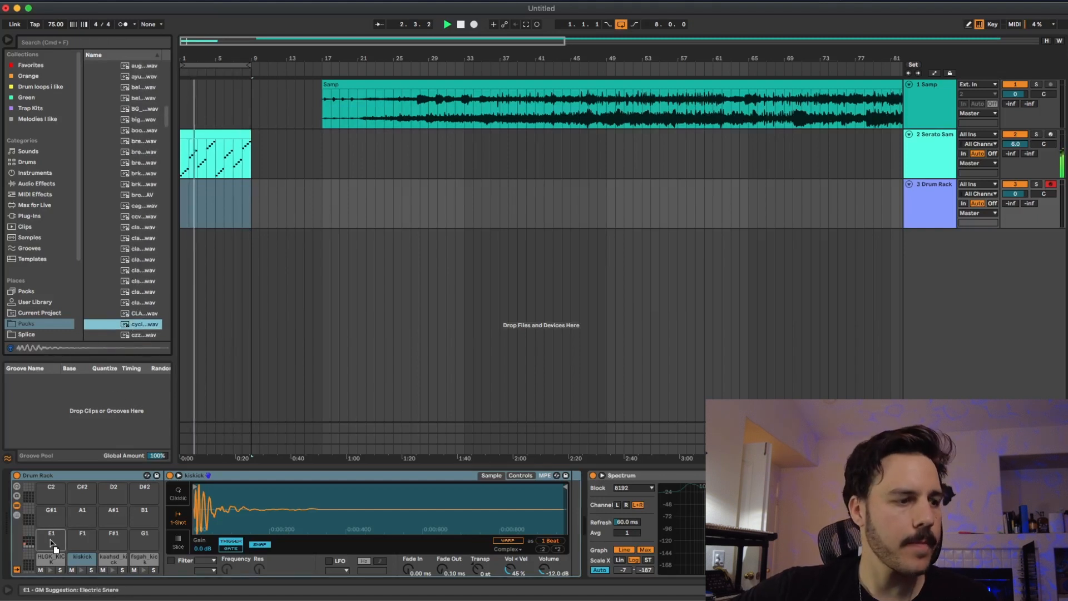
{"action": "left_click_drag", "start_coordinate": [50, 540], "coordinate": [50, 540]}
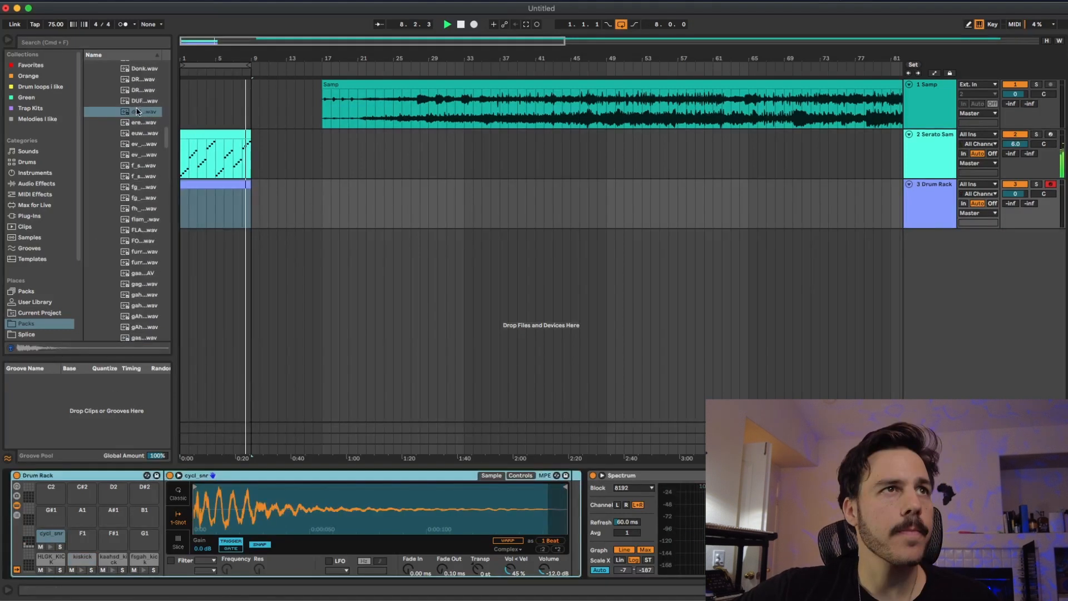
- Load duffinatorsnr onto pad F1, gash_snr onto F#1 and PLEZ_SNR_2 onto G1
{"action": "left_click_drag", "start_coordinate": [140, 112], "coordinate": [113, 458]}
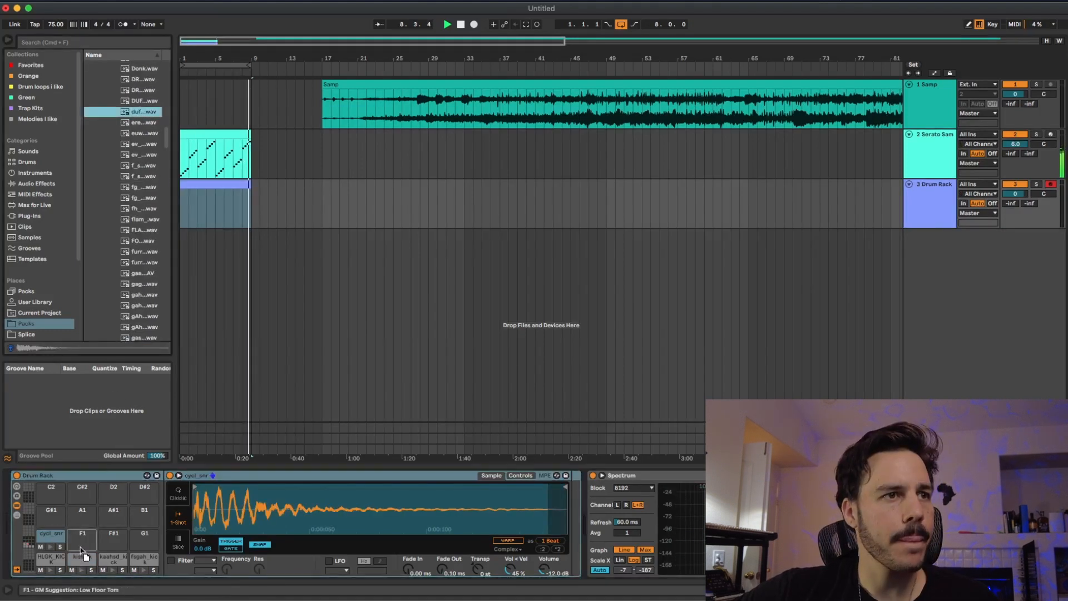
{"action": "left_click_drag", "start_coordinate": [79, 552], "coordinate": [82, 538]}
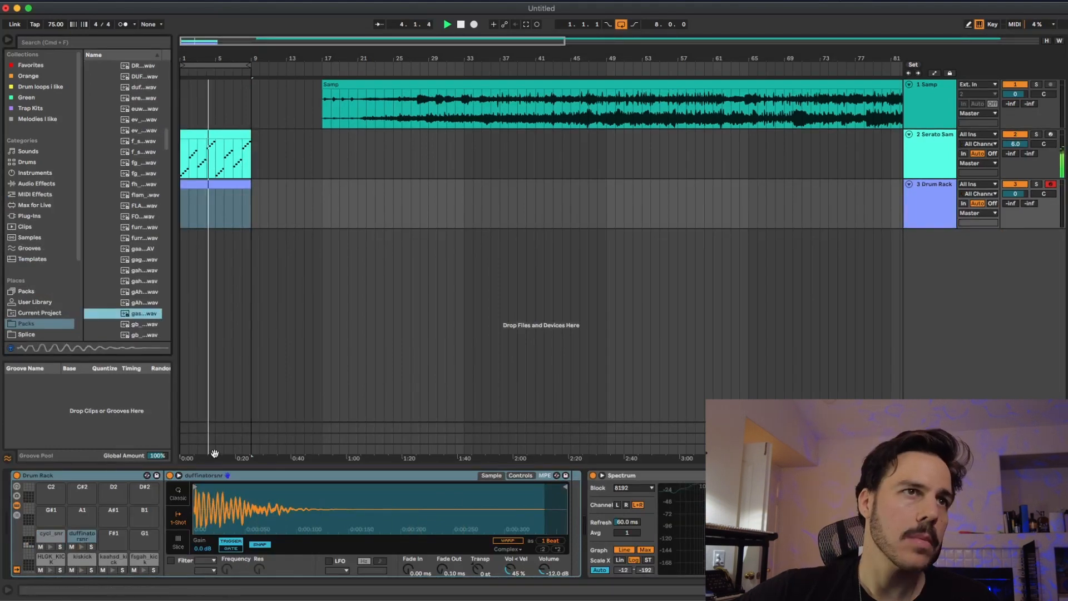
{"action": "left_click_drag", "start_coordinate": [214, 453], "coordinate": [104, 547]}
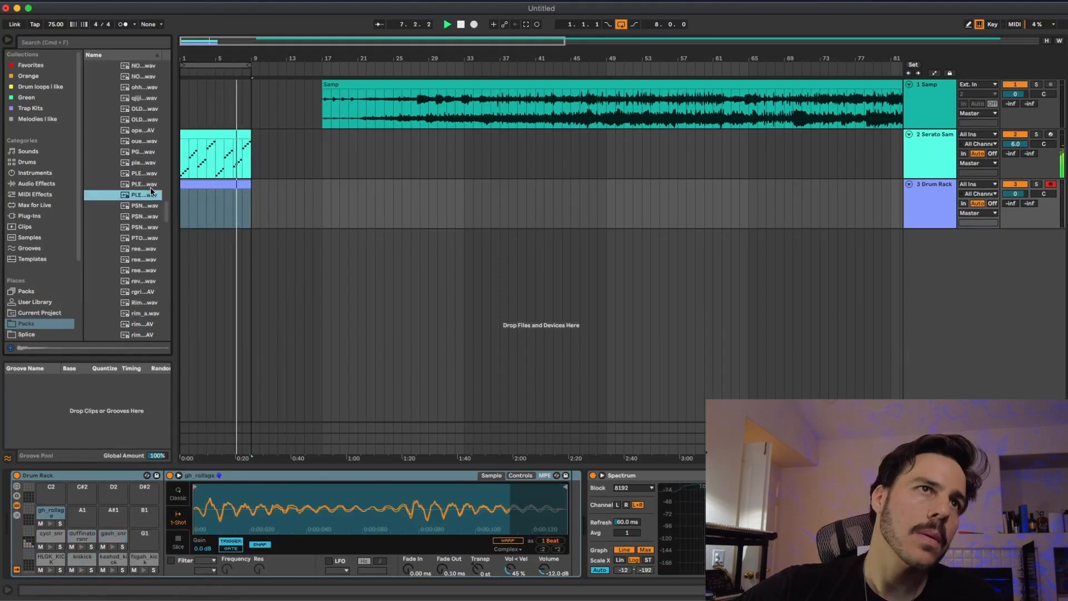
{"action": "left_click_drag", "start_coordinate": [153, 195], "coordinate": [146, 538]}
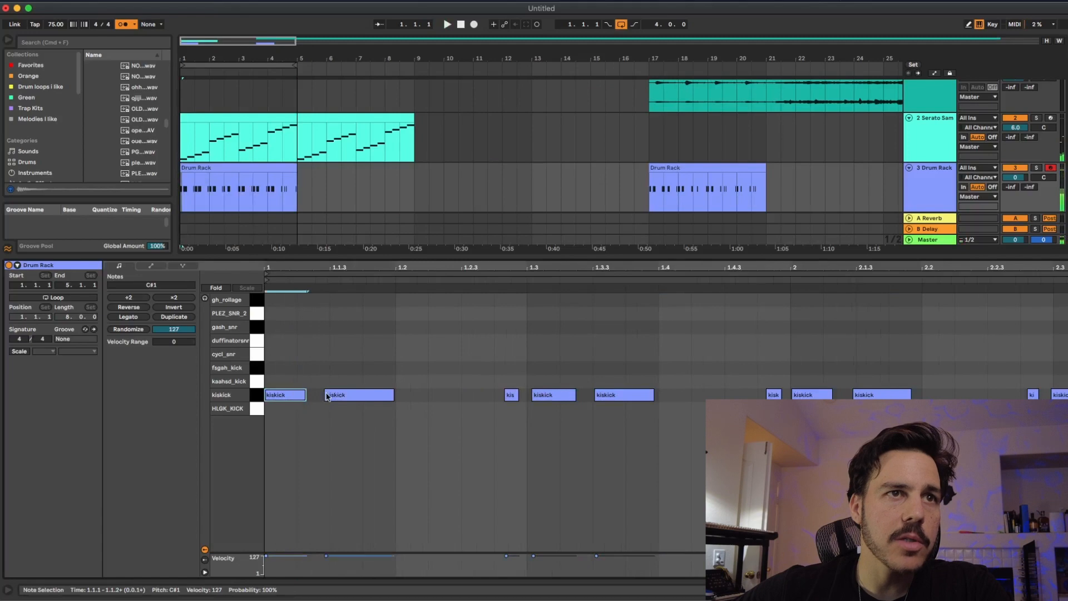
- Nudge bar 1's kiskick notes off the grid, the second slightly later and the following three slightly earlier, and select the kicks around bar 2's start
{"action": "left_click_drag", "start_coordinate": [328, 396], "coordinate": [348, 394]}
{"action": "left_click_drag", "start_coordinate": [629, 360], "coordinate": [507, 430]}
{"action": "left_click_drag", "start_coordinate": [545, 395], "coordinate": [543, 395]}
{"action": "left_click", "coordinate": [539, 428]}
{"action": "left_click", "coordinate": [547, 397]}
{"action": "left_click_drag", "start_coordinate": [768, 368], "coordinate": [868, 401]}
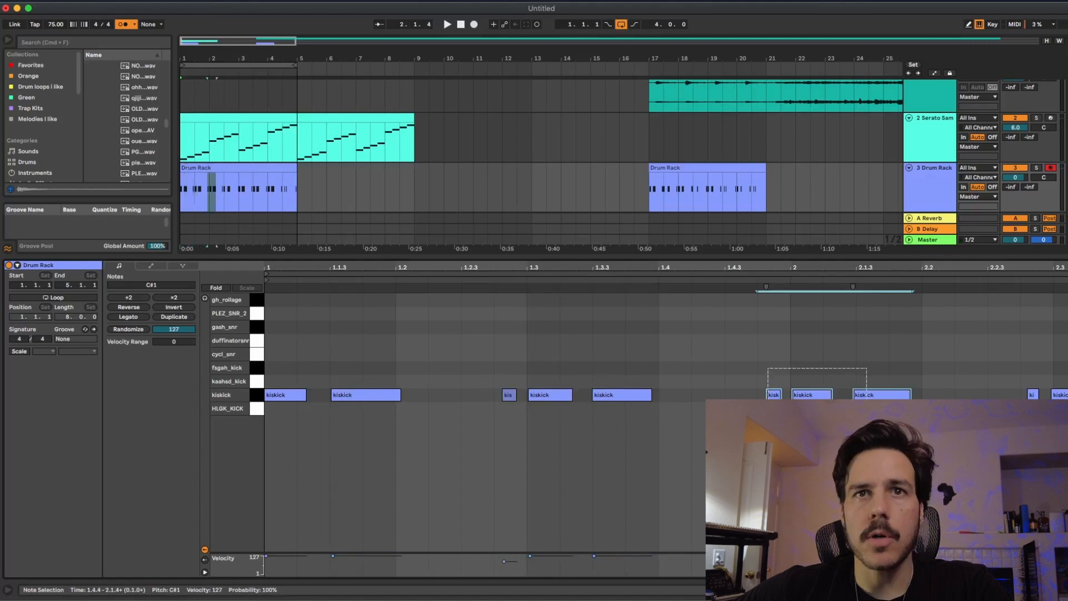
{"action": "left_click", "coordinate": [777, 394]}
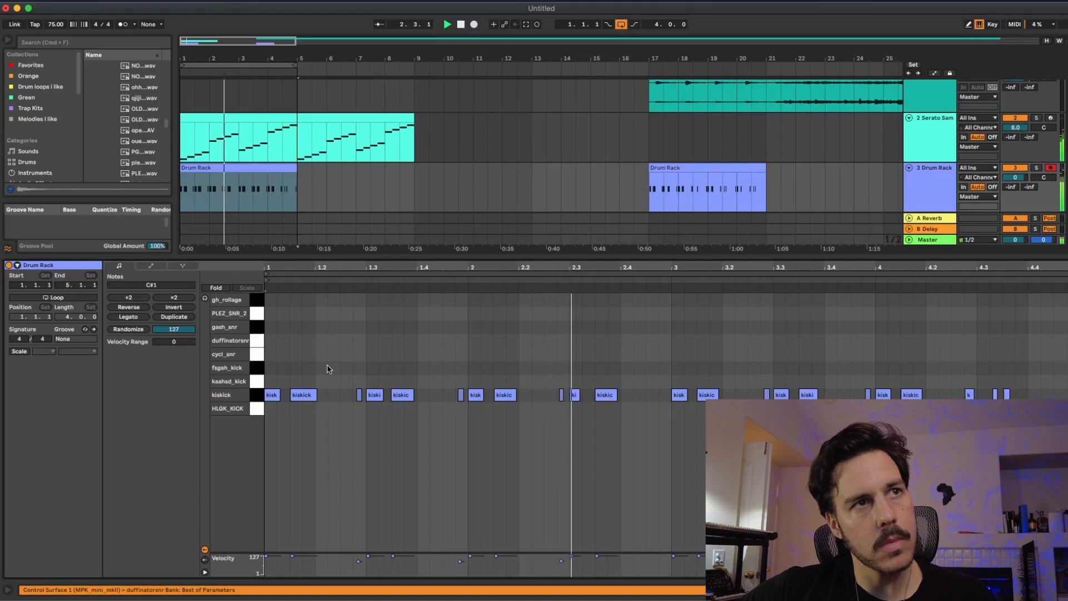
- Stop the loop playback and start recording snare hits on the Drum Rack track
{"action": "key", "text": "space"}
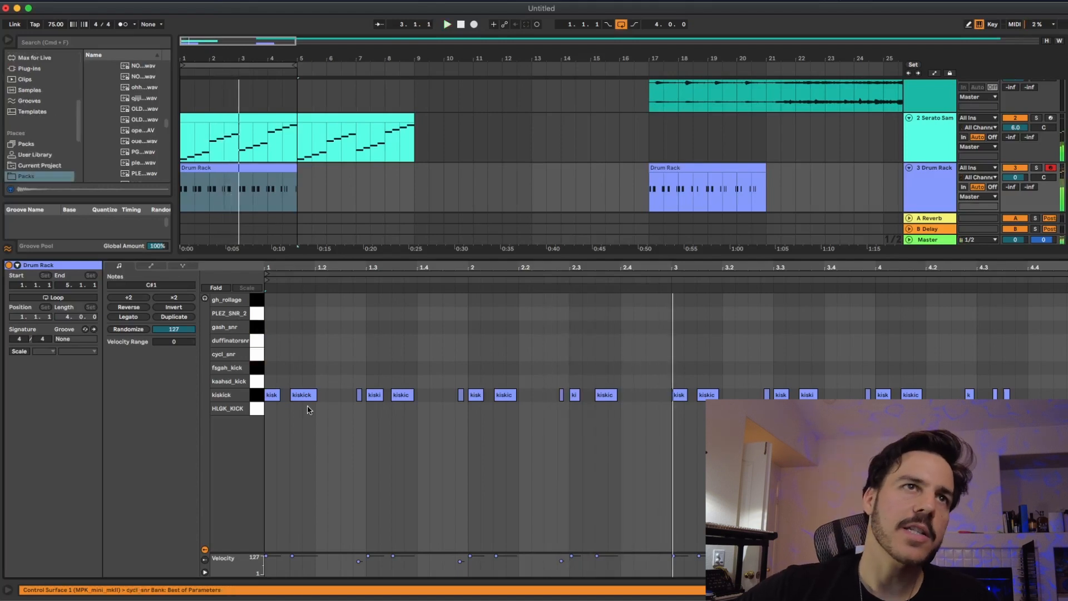
{"action": "left_click", "coordinate": [475, 25]}
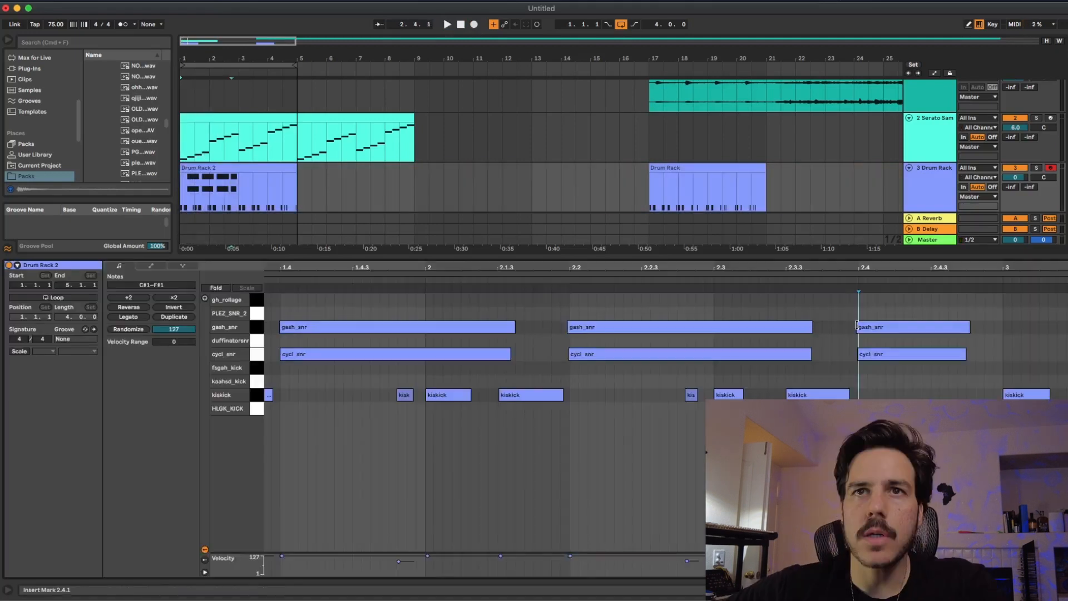
- Nudge the gash_snr and cycl_snr notes at 2.4 slightly later, off the grid
{"action": "left_click_drag", "start_coordinate": [867, 313], "coordinate": [859, 384]}
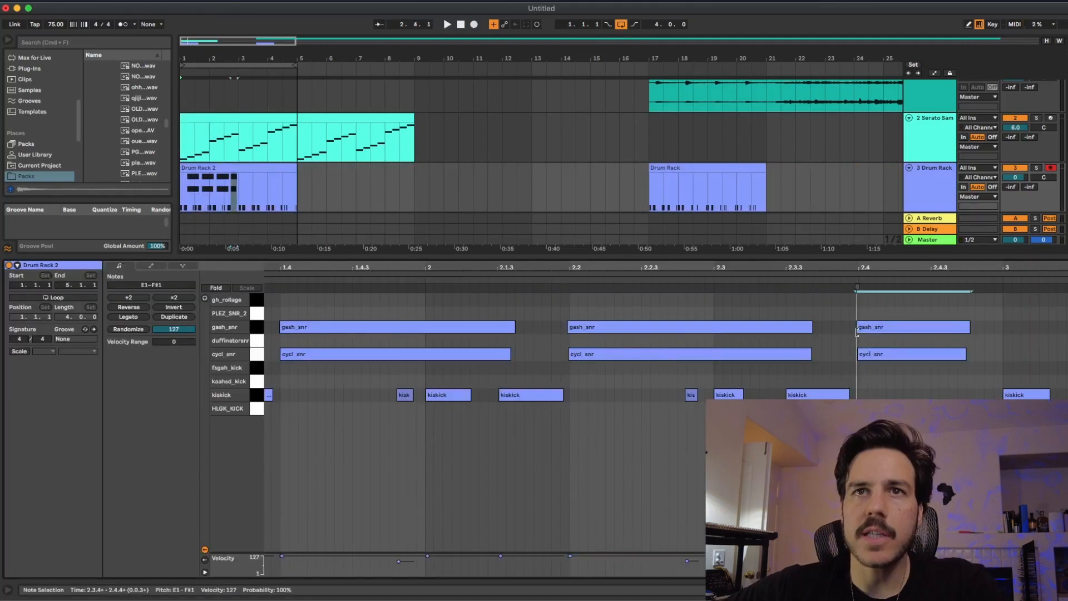
{"action": "left_click_drag", "start_coordinate": [857, 328], "coordinate": [858, 331]}
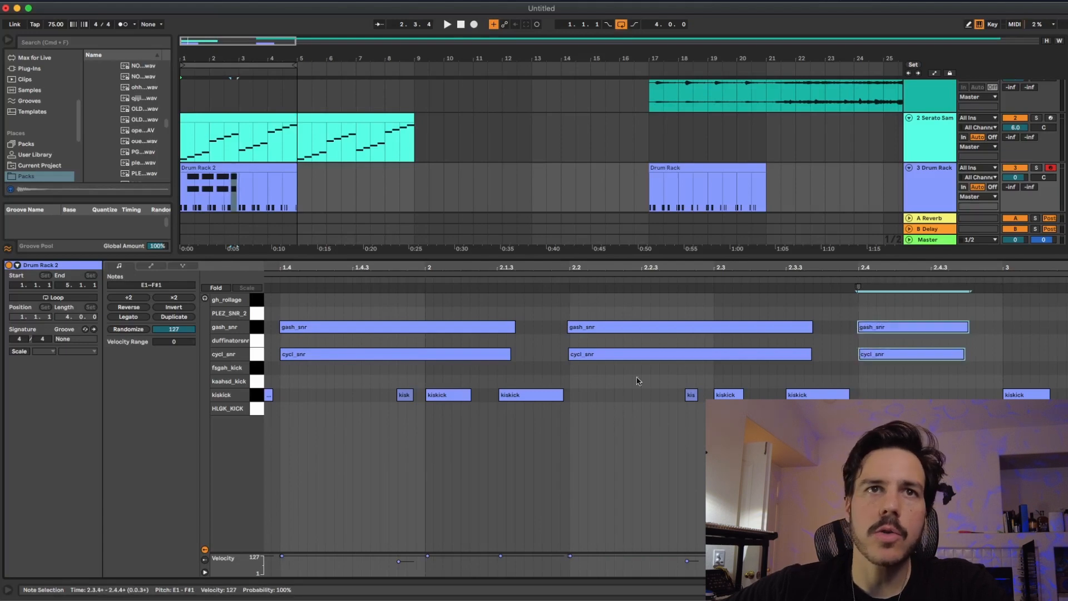
{"action": "left_click", "coordinate": [605, 328]}
- Audition the pack's hi-hat samples and load kla_hat, eu_chh_3, brk_hat and ayu_hat onto the Drum Rack's free pads
{"action": "left_click", "coordinate": [141, 230]}
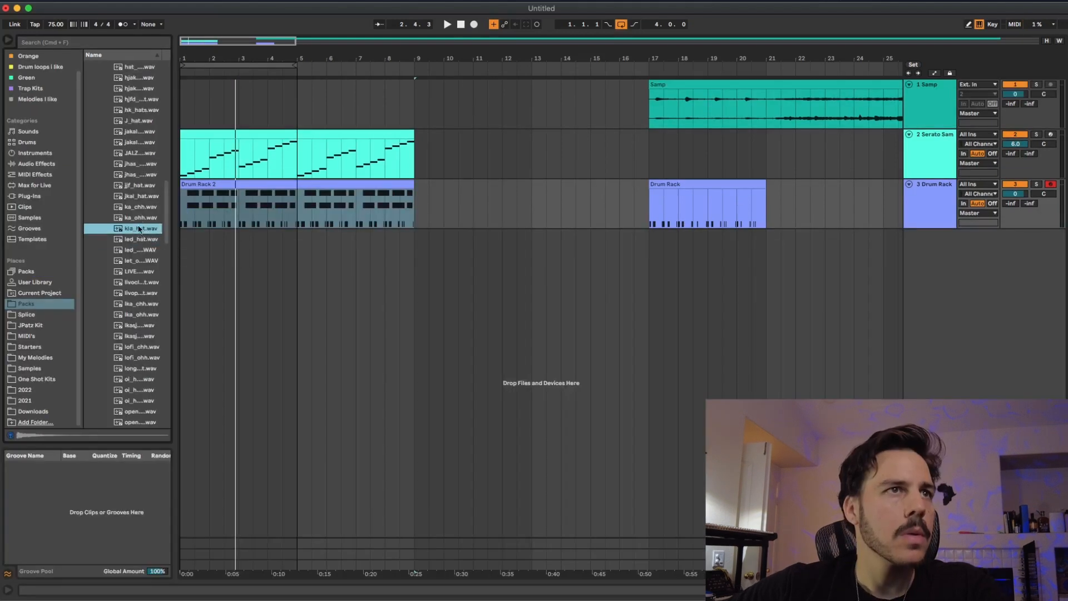
{"action": "left_click", "coordinate": [141, 207]}
{"action": "left_click", "coordinate": [137, 218]}
{"action": "left_click", "coordinate": [133, 229]}
{"action": "left_click", "coordinate": [138, 239]}
{"action": "left_click", "coordinate": [140, 230]}
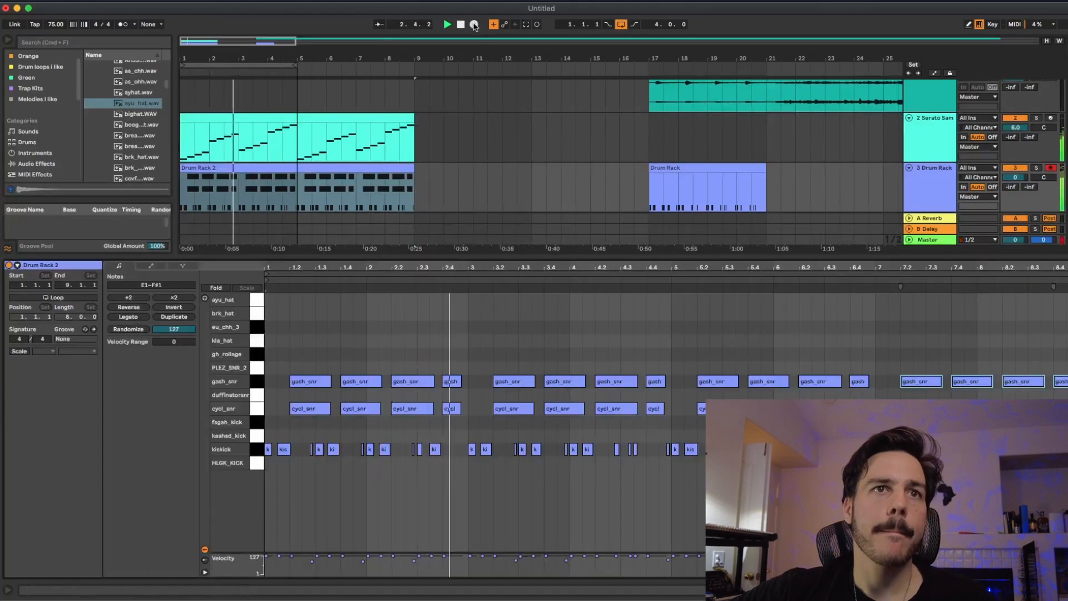
- Record a hi-hat pattern over the loop on the Drum Rack track and check kla_hat's transposition during playback
{"action": "left_click", "coordinate": [475, 25]}
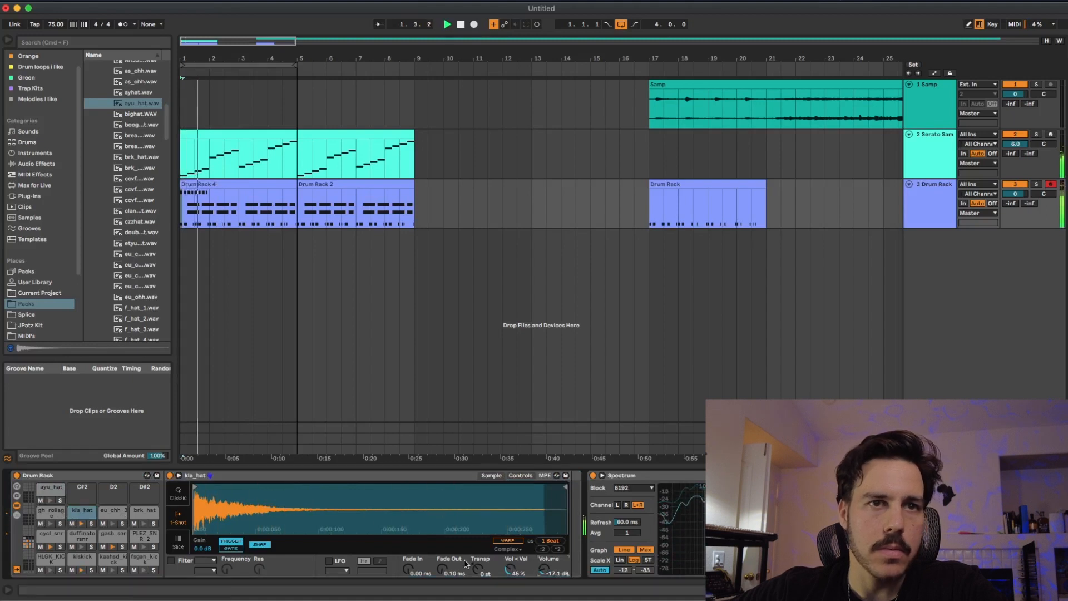
{"action": "left_click_drag", "start_coordinate": [477, 568], "coordinate": [477, 567]}
{"action": "key", "text": "space"}
{"action": "key", "text": "space"}
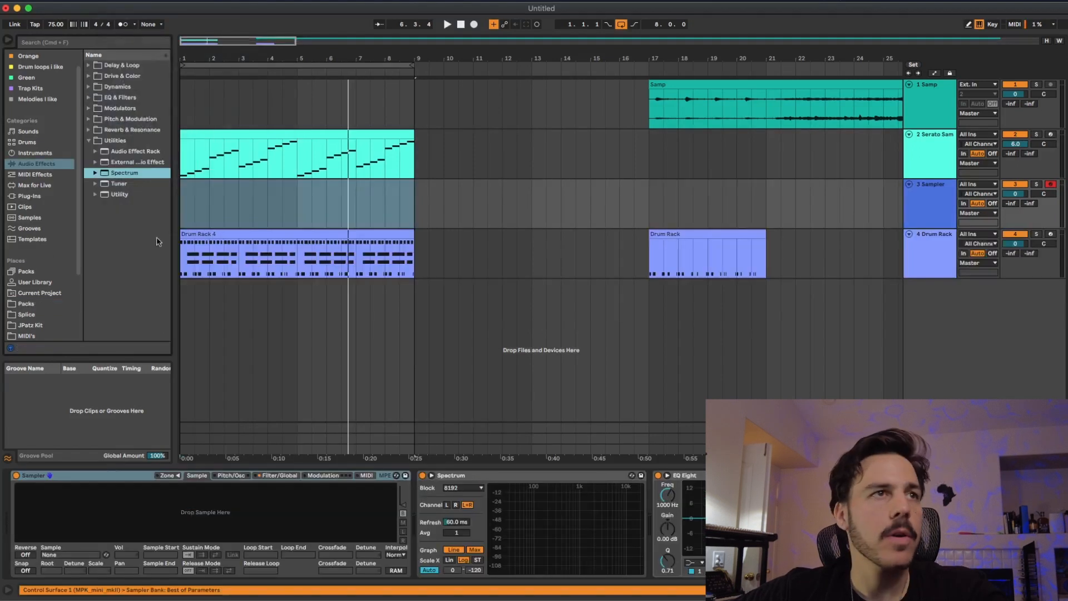
{"action": "scroll", "coordinate": [39, 278], "scroll_direction": "down", "scroll_amount": 5}
{"action": "left_click", "coordinate": [30, 224]}
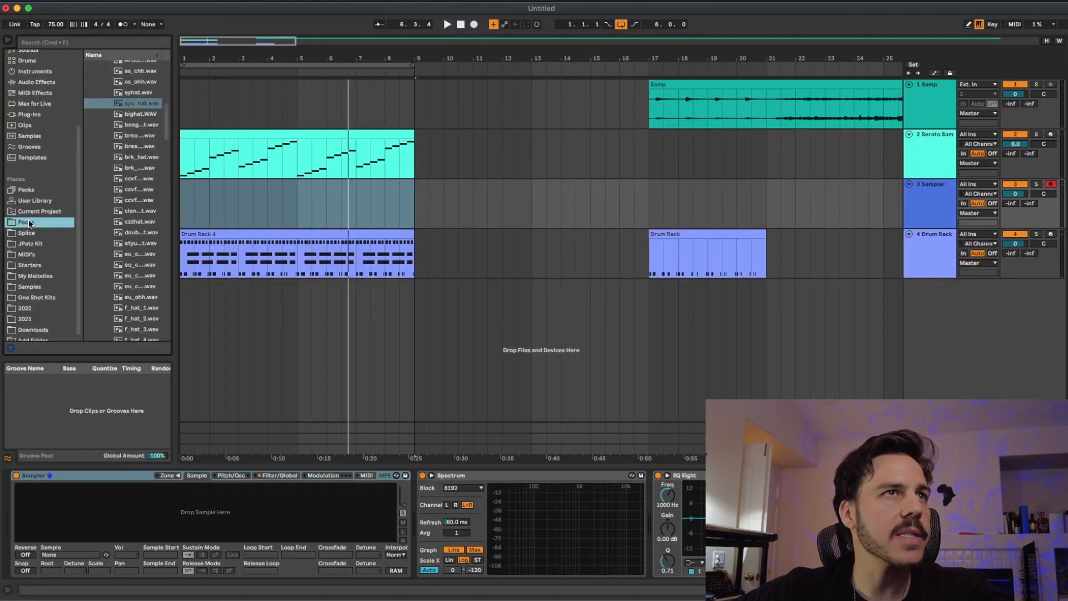
{"action": "key", "text": "super+f"}
{"action": "type", "text": "ba"}
{"action": "key", "text": "BackSpace"}
{"action": "key", "text": "BackSpace"}
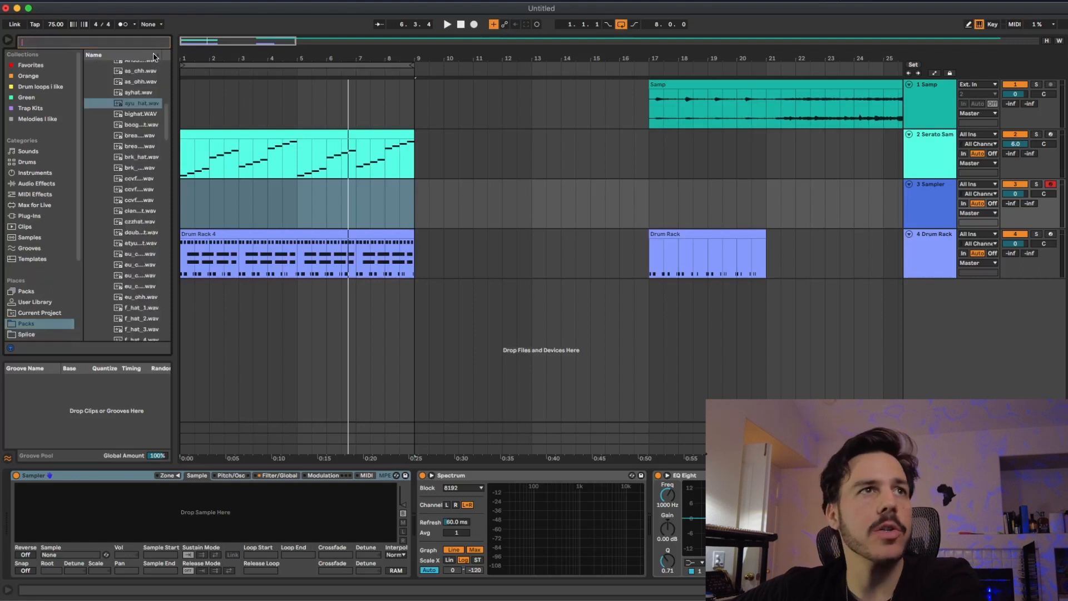
- Duplicate the Serato Sample track with its clip moved to bar 13, and solo the duplicate
{"action": "left_click", "coordinate": [940, 161]}
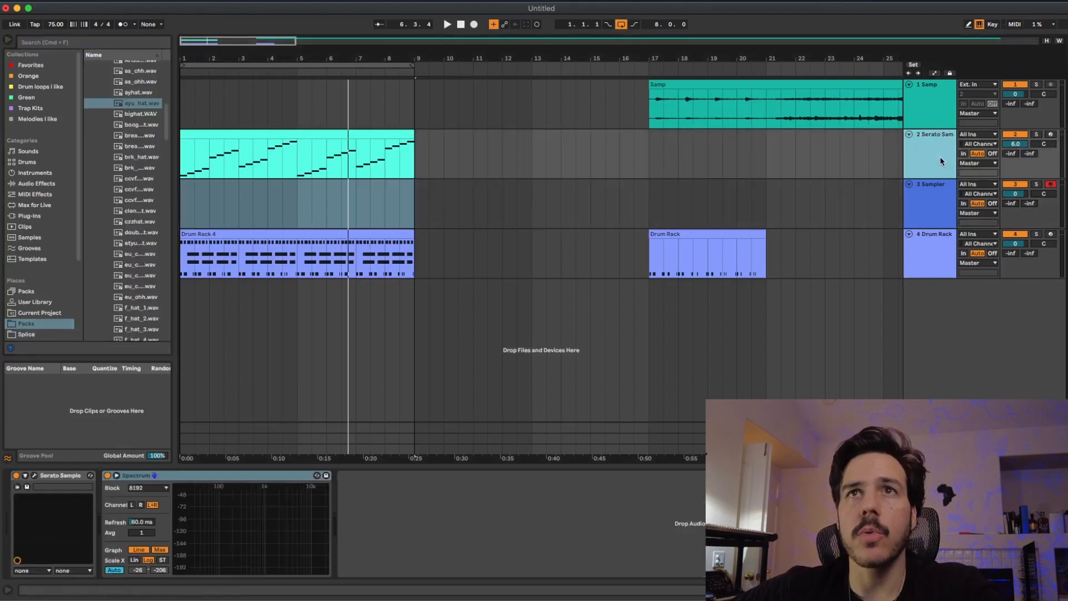
{"action": "key", "text": "super+d"}
{"action": "left_click_drag", "start_coordinate": [351, 181], "coordinate": [698, 184]}
{"action": "left_click_drag", "start_coordinate": [580, 58], "coordinate": [580, 16]}
{"action": "left_click", "coordinate": [1037, 183]}
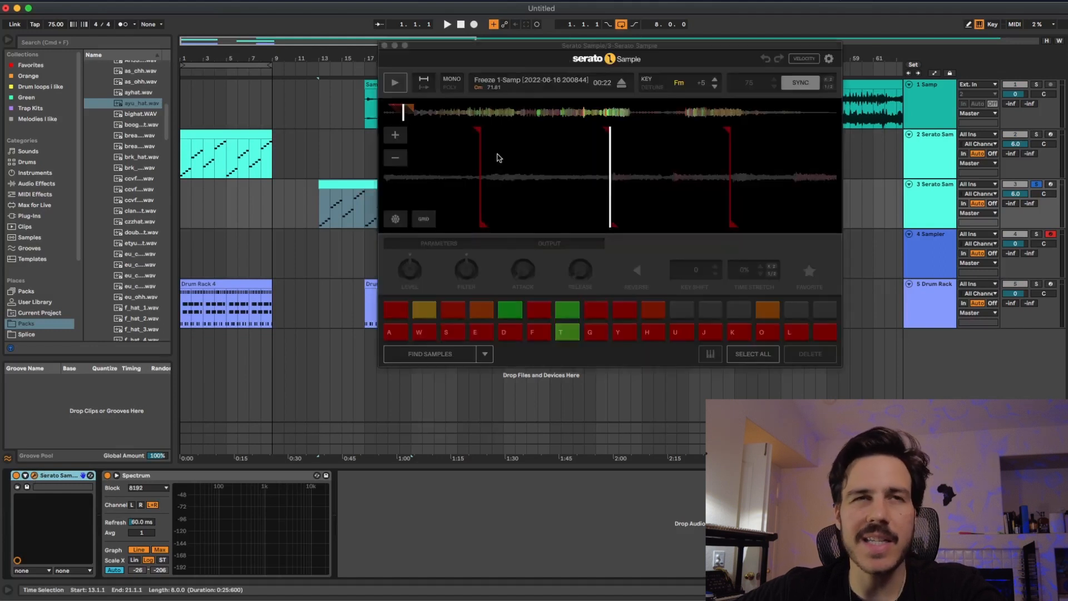
- Arm the duplicated track and delete all chops in its Serato Sample
{"action": "left_click", "coordinate": [395, 158]}
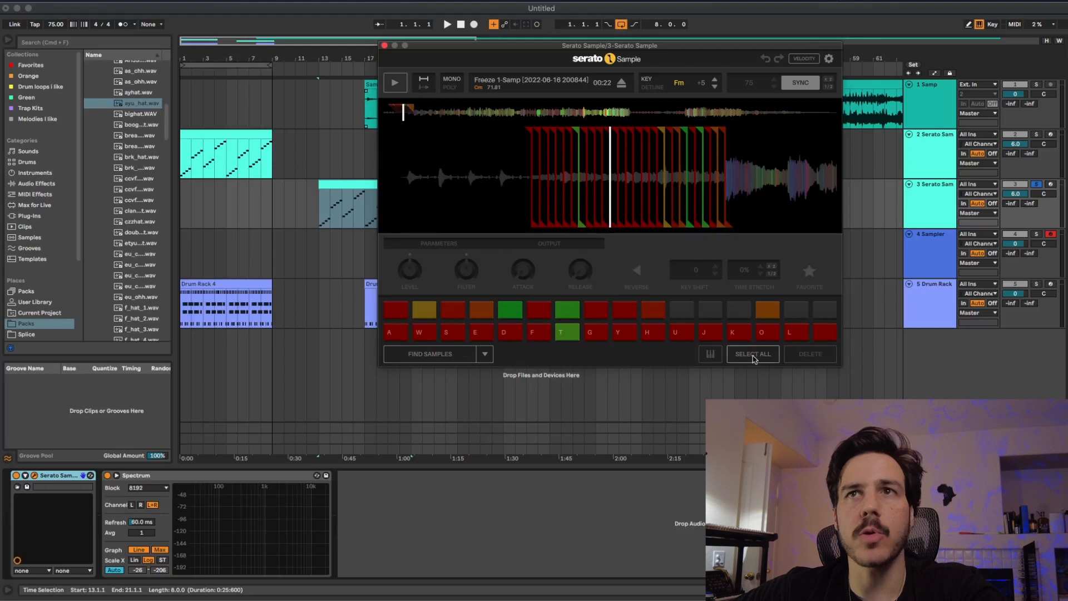
{"action": "left_click", "coordinate": [1051, 185]}
{"action": "left_click", "coordinate": [753, 354]}
{"action": "left_click", "coordinate": [810, 354]}
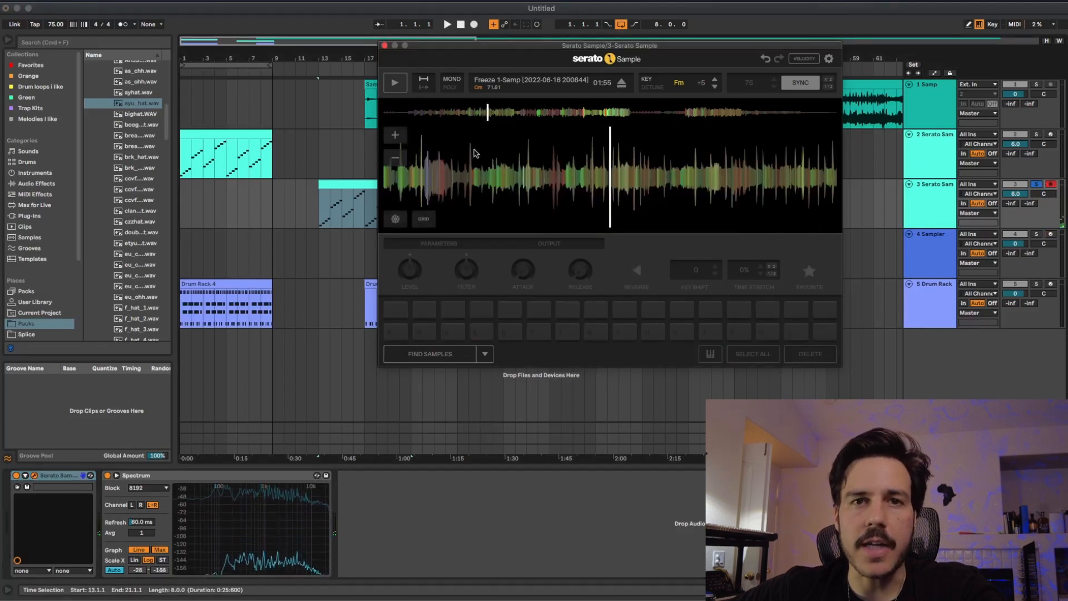
- Scrub the sample to about 04:35 and set two chops around the low notes there, on pads 25 and 26
{"action": "left_click_drag", "start_coordinate": [647, 174], "coordinate": [602, 173]}
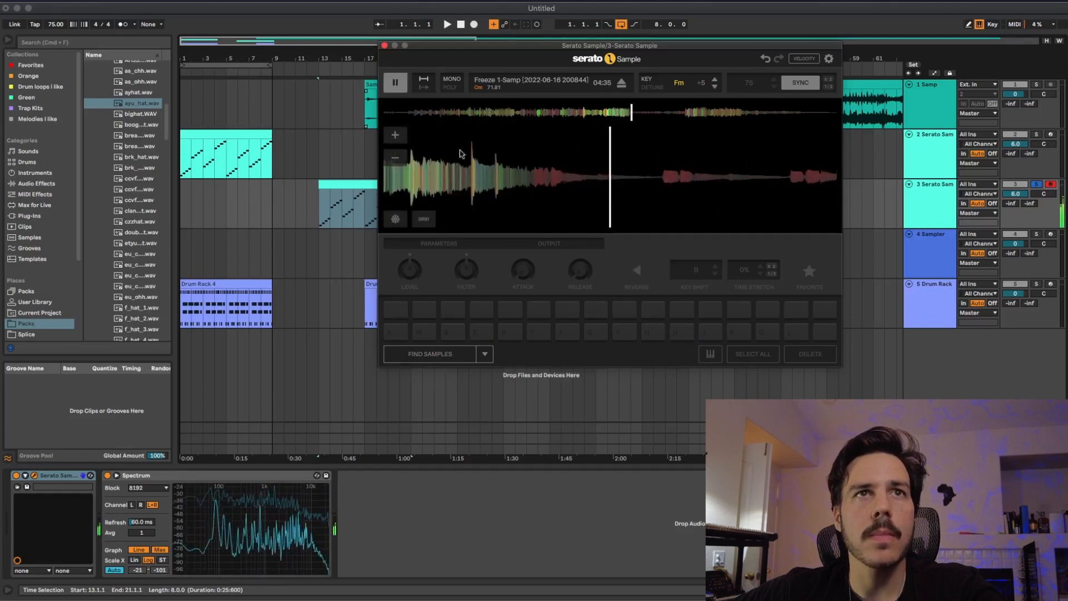
{"action": "left_click", "coordinate": [395, 135]}
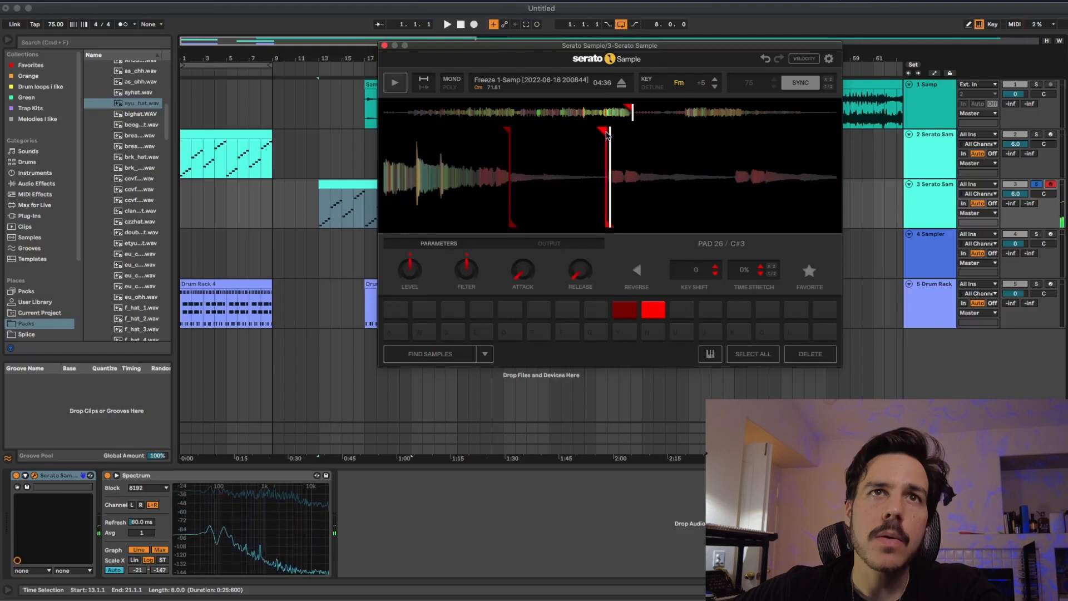
{"action": "key", "text": "a"}
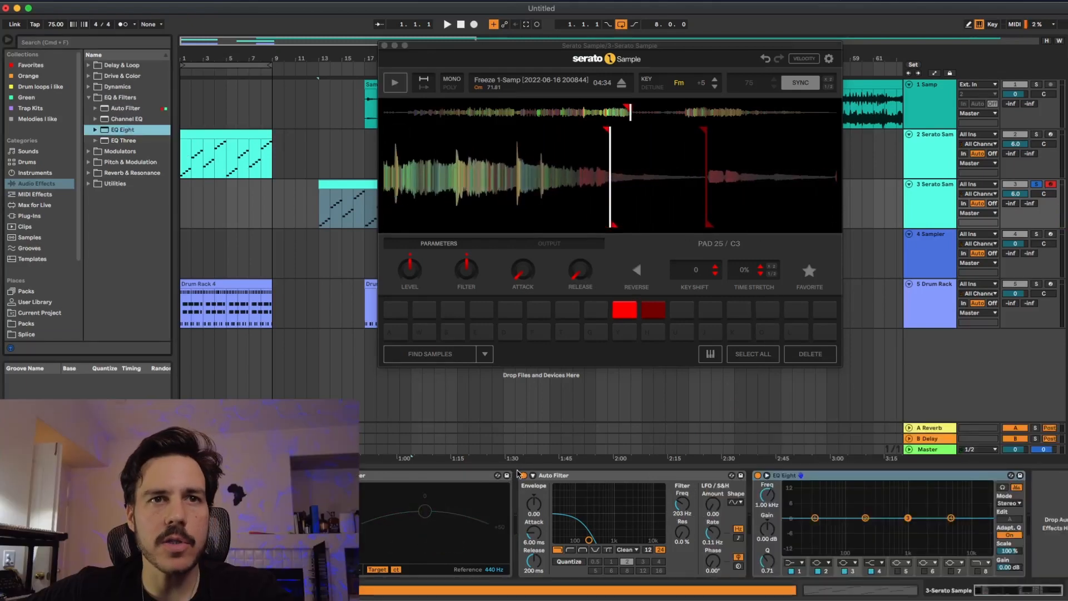
- Bypass the Auto Filter on the duplicated track, enable EQ Eight's band 8 and lower its frequency
{"action": "left_click", "coordinate": [524, 475]}
{"action": "left_click", "coordinate": [978, 571]}
{"action": "left_click_drag", "start_coordinate": [768, 498], "coordinate": [768, 564]}
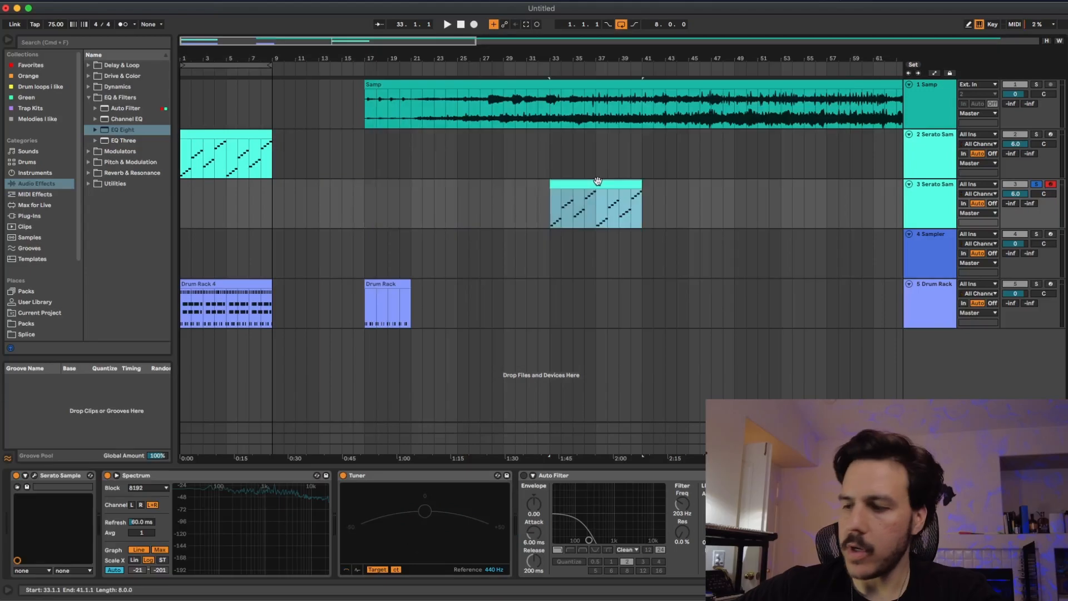
- Insert a three-bar MIDI clip at bar 13 on the duplicated track and draw one note spanning its full length
{"action": "left_click_drag", "start_coordinate": [316, 210], "coordinate": [339, 190]}
{"action": "right_click", "coordinate": [339, 190]}
{"action": "left_click", "coordinate": [362, 277]}
{"action": "double_click", "coordinate": [264, 505]}
{"action": "left_click_drag", "start_coordinate": [275, 505], "coordinate": [1064, 505]}
{"action": "left_click", "coordinate": [1060, 589]}
- Freeze the duplicated Serato Sample track and flatten it to audio
{"action": "right_click", "coordinate": [925, 215]}
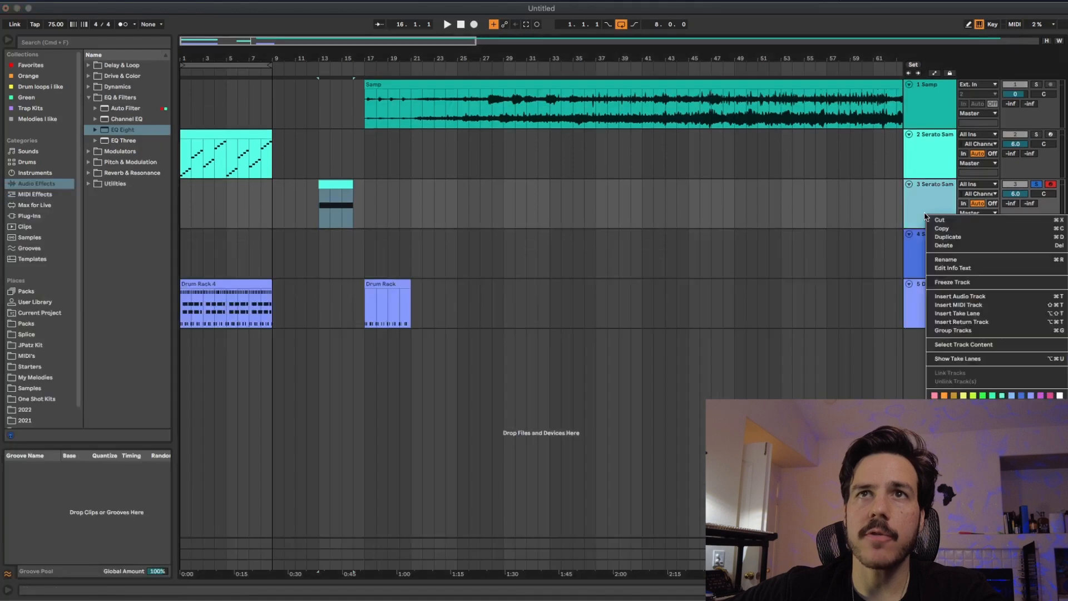
{"action": "left_click", "coordinate": [954, 284]}
{"action": "right_click", "coordinate": [923, 211]}
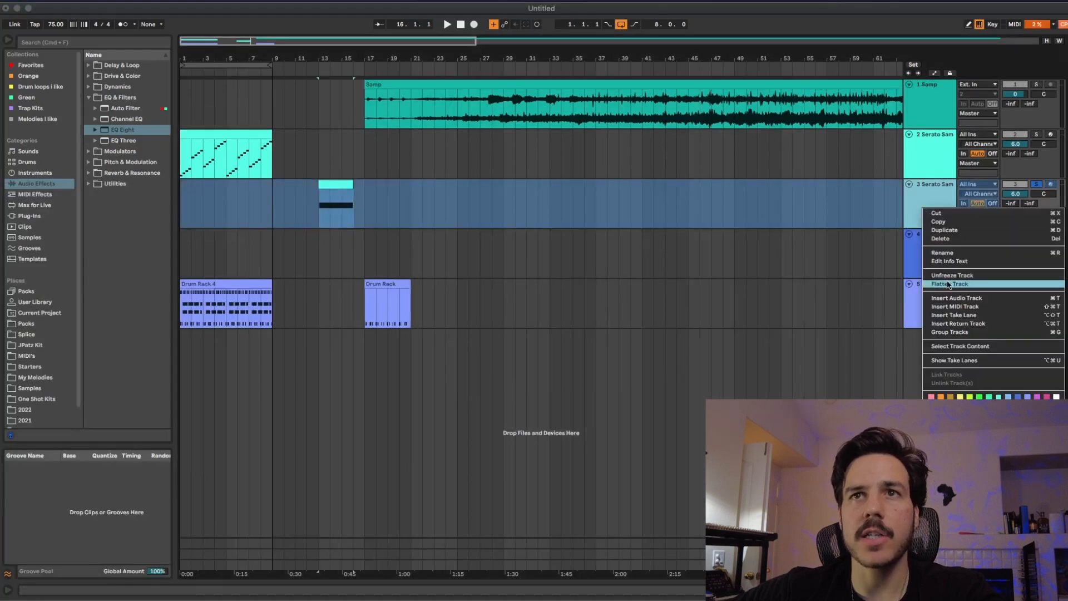
{"action": "key", "text": "Return"}
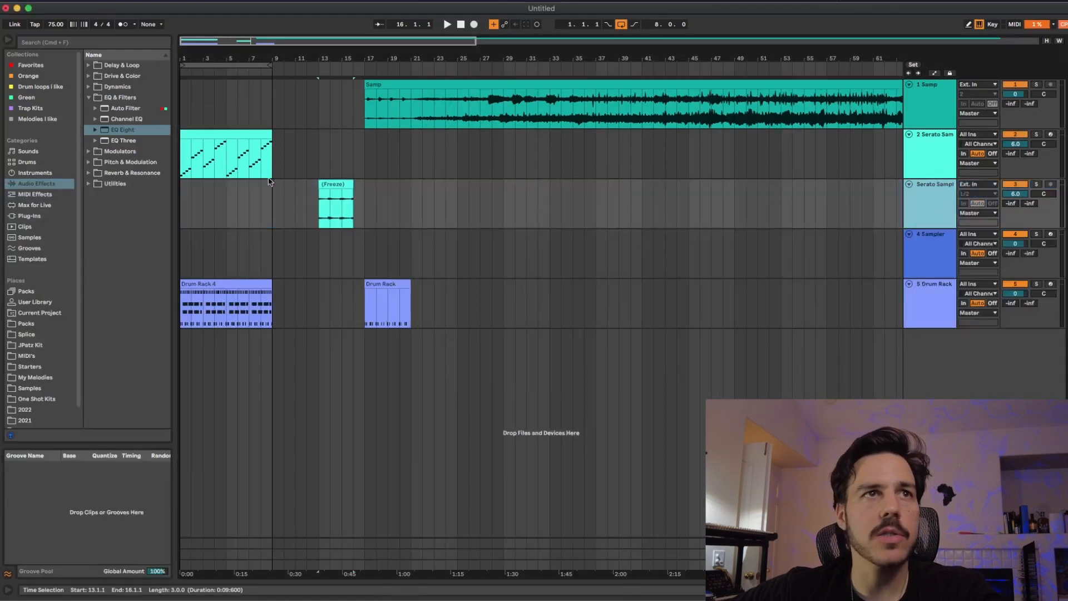
- Insert a MIDI track below the flattened track and load the frozen clip into its Sampler
{"action": "left_click", "coordinate": [84, 1]}
{"action": "mouse_move", "coordinate": [111, 1]}
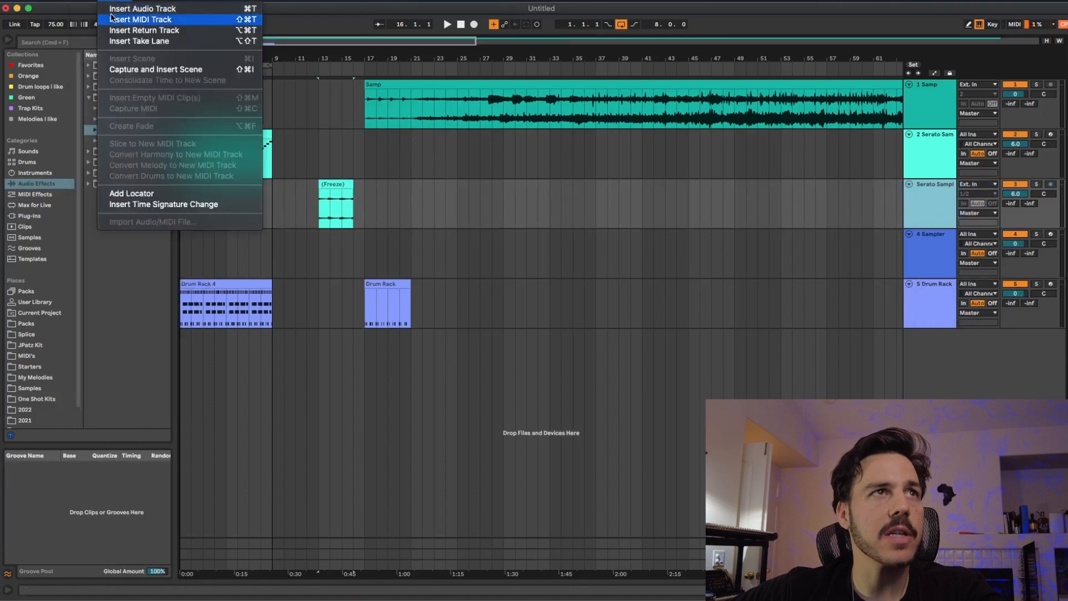
{"action": "left_click", "coordinate": [113, 18]}
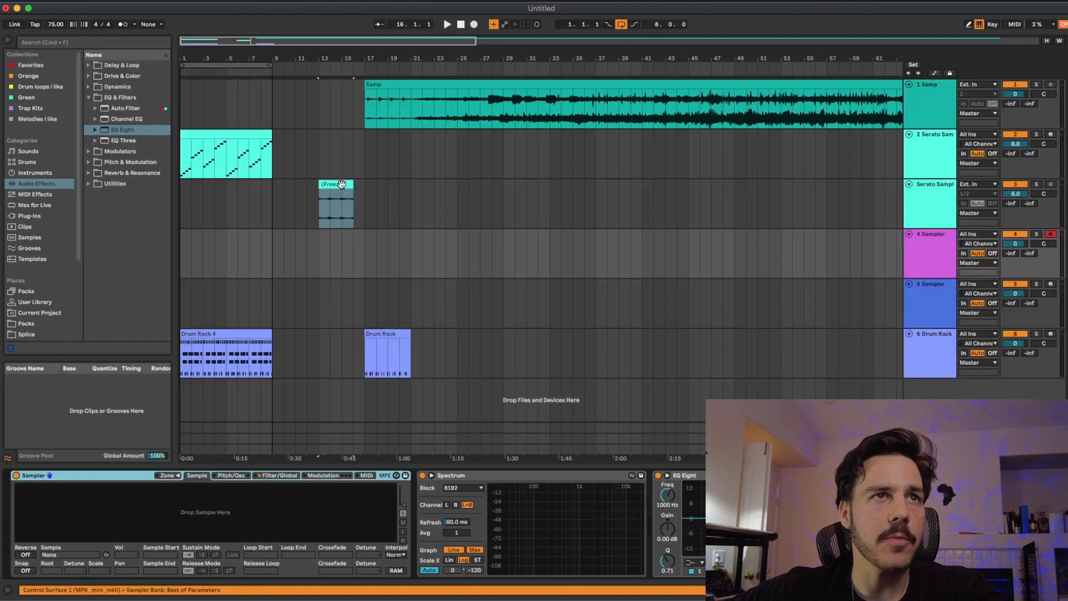
{"action": "mouse_move", "coordinate": [332, 185]}
{"action": "left_mouse_down"}
{"action": "mouse_move", "coordinate": [306, 513]}
{"action": "mouse_move", "coordinate": [103, 493]}
{"action": "mouse_move", "coordinate": [113, 493]}
{"action": "left_mouse_up"}
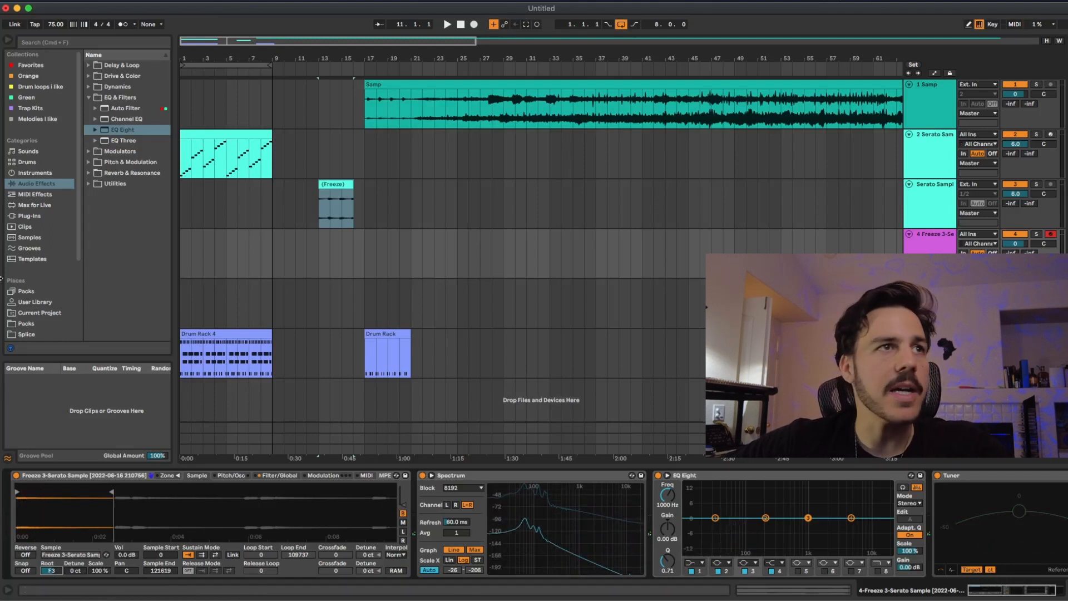
- Add a Saturator from the Drive & Color audio effects to the new Sampler track
{"action": "left_click", "coordinate": [25, 217]}
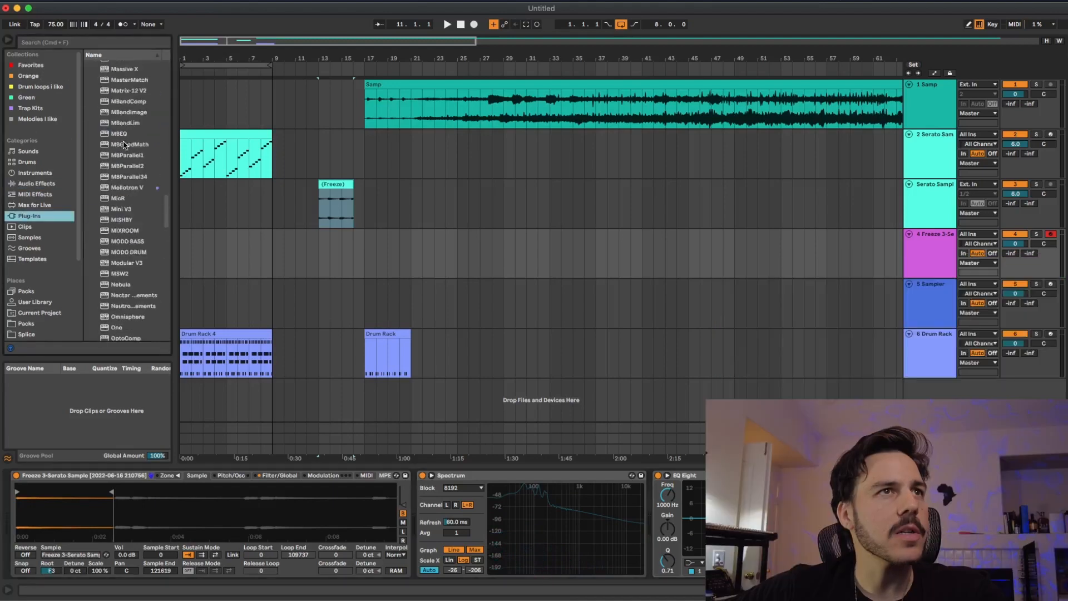
{"action": "left_click", "coordinate": [33, 183]}
{"action": "left_click", "coordinate": [87, 88]}
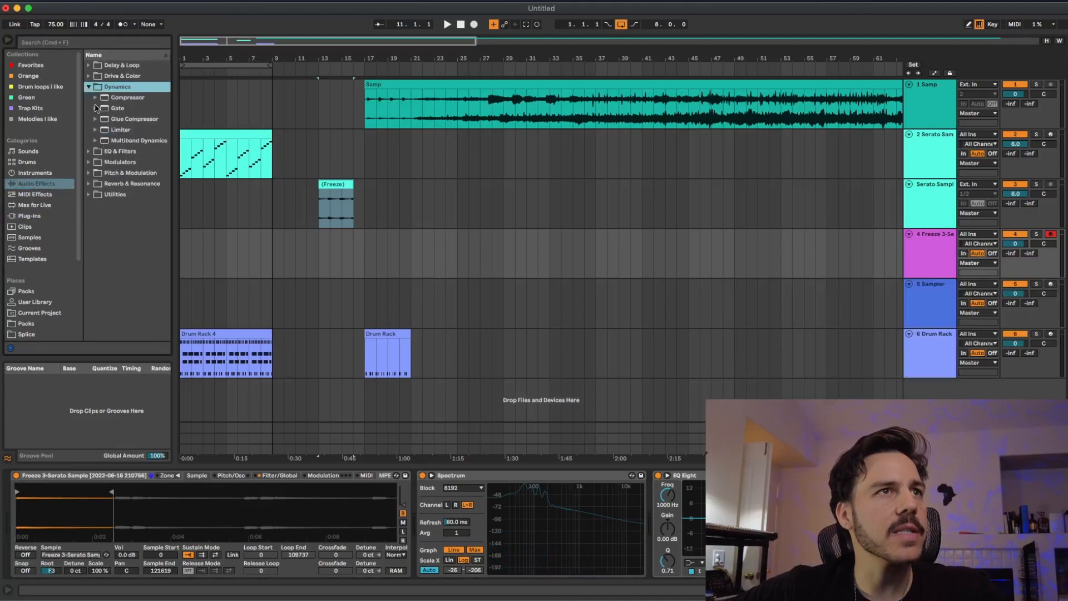
{"action": "left_click", "coordinate": [122, 76]}
{"action": "double_click", "coordinate": [123, 172]}
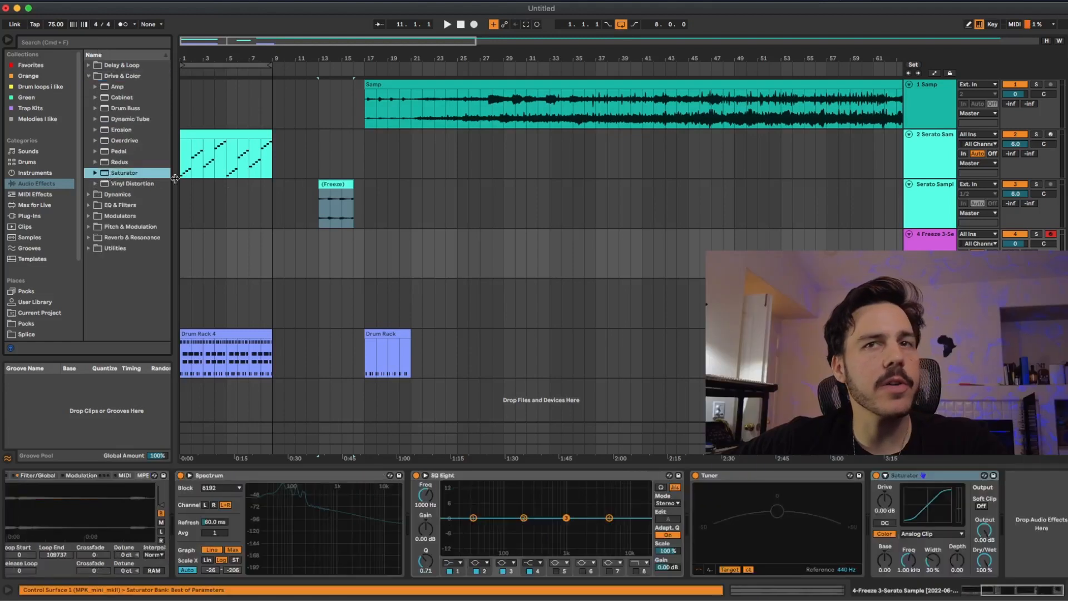
- Turn on the Saturator's Soft Clip and adjust its drive, curve type and base
{"action": "left_click", "coordinate": [981, 506]}
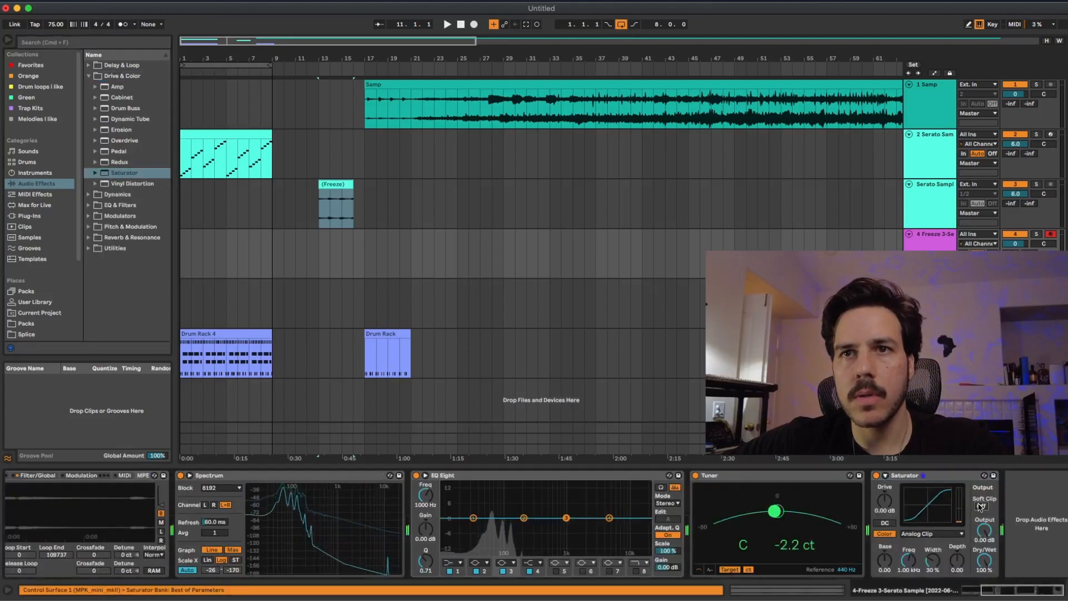
{"action": "mouse_move", "coordinate": [885, 501]}
{"action": "left_mouse_down"}
{"action": "mouse_move", "coordinate": [885, 478]}
{"action": "mouse_move", "coordinate": [885, 519]}
{"action": "left_mouse_up"}
{"action": "left_click", "coordinate": [918, 534]}
{"action": "left_click", "coordinate": [900, 551]}
{"action": "left_click_drag", "start_coordinate": [884, 560], "coordinate": [884, 554]}
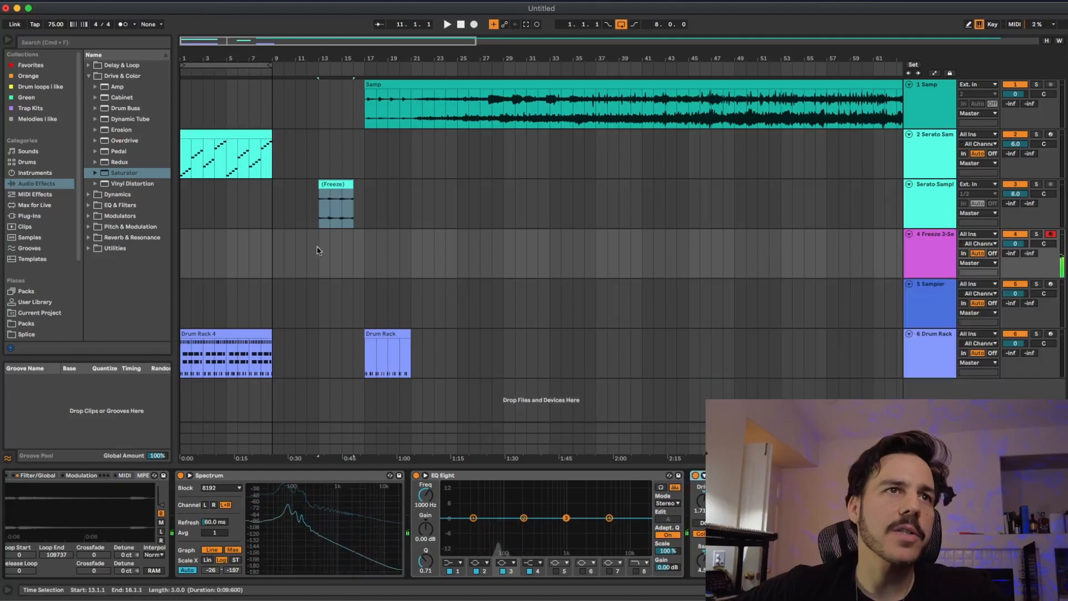
- Insert an eight-bar MIDI clip from bar 1 on the new Sampler track, with an F5 note at its start
{"action": "left_click_drag", "start_coordinate": [267, 255], "coordinate": [182, 250]}
{"action": "right_click", "coordinate": [223, 246]}
{"action": "left_click", "coordinate": [266, 333]}
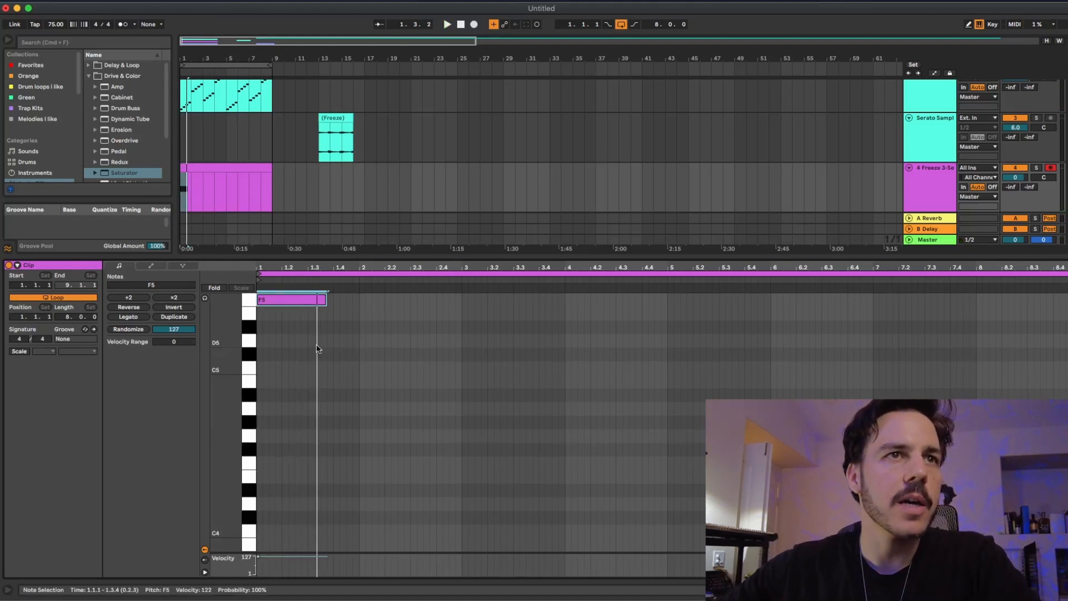
- Add a short C5 note at the end of bar 1 and lengthen it up to bar 2, checking it against the loop
{"action": "key", "text": "space"}
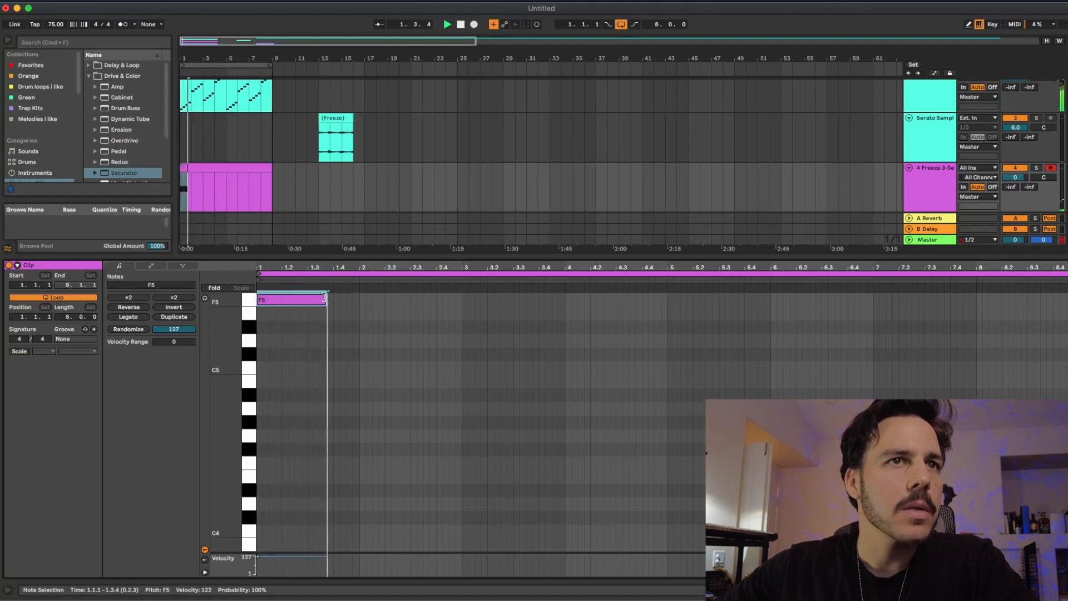
{"action": "key", "text": "space"}
{"action": "key", "text": "space"}
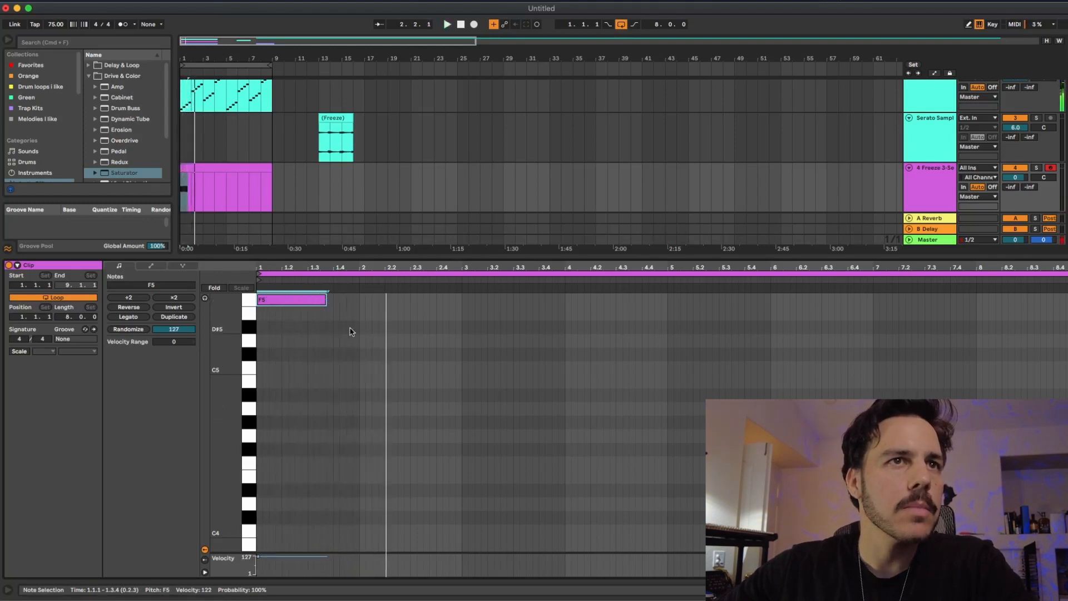
{"action": "double_click", "coordinate": [350, 341]}
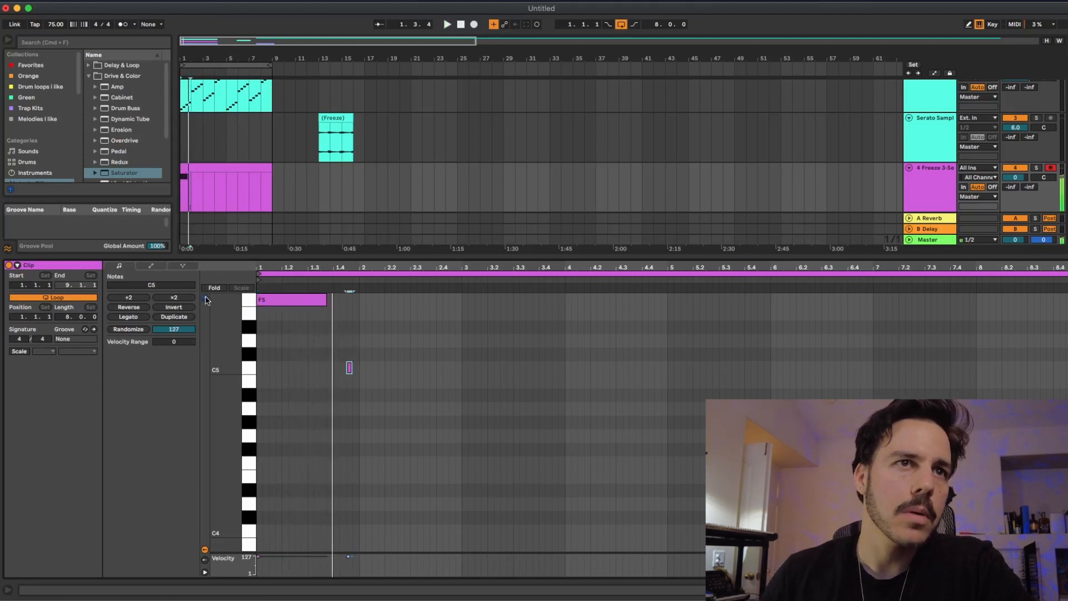
{"action": "key", "text": "space"}
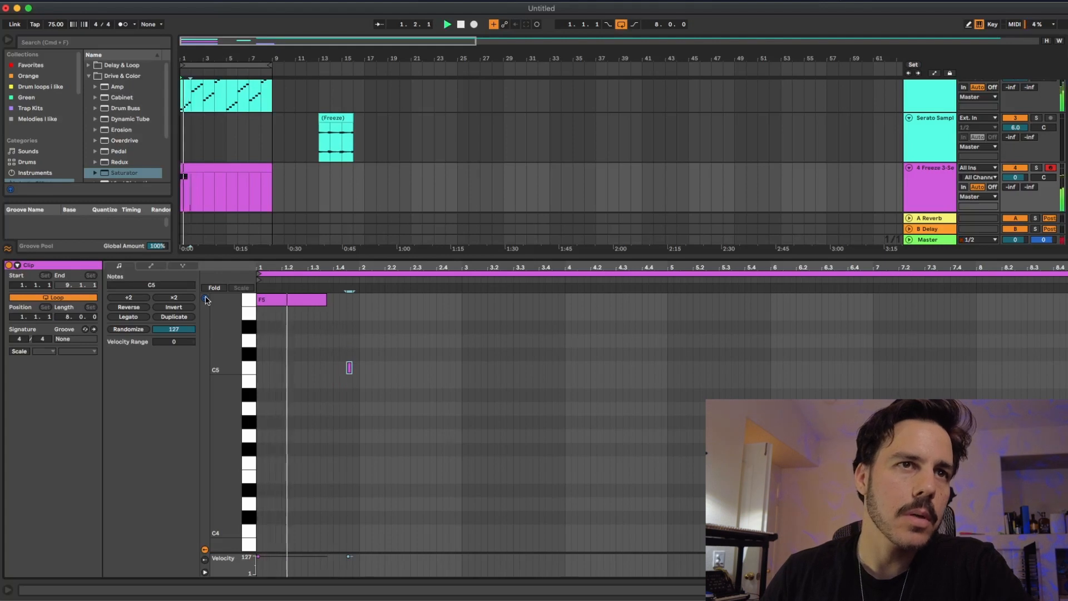
{"action": "key", "text": "shift+Right"}
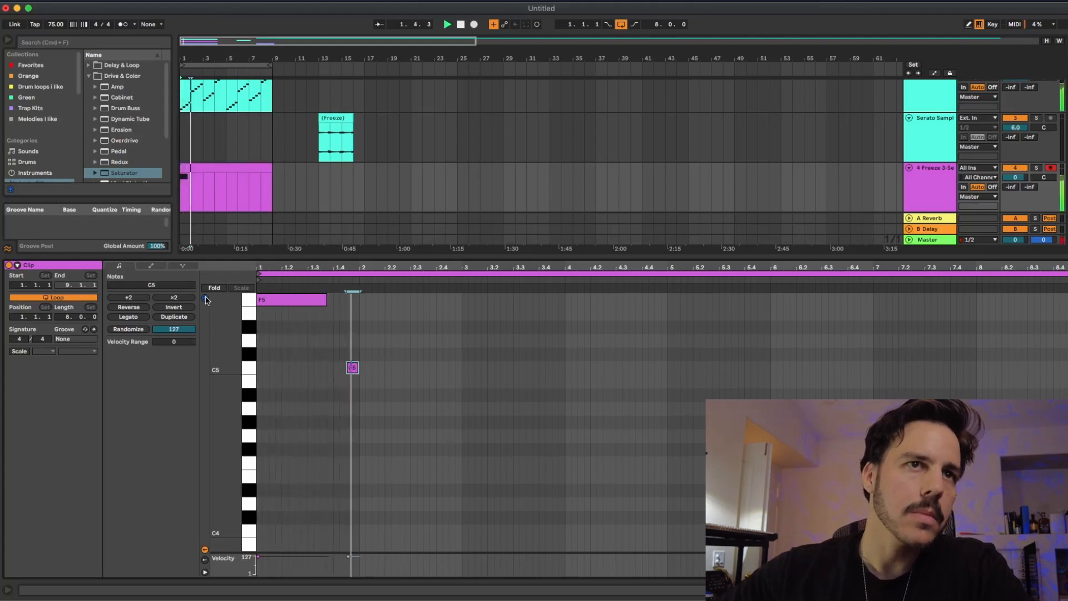
- Duplicate the F5 and C5 notes into bar 2, extend the first F5 to meet the C5 and end the second F5 at 2.3
{"action": "key", "text": "super+a"}
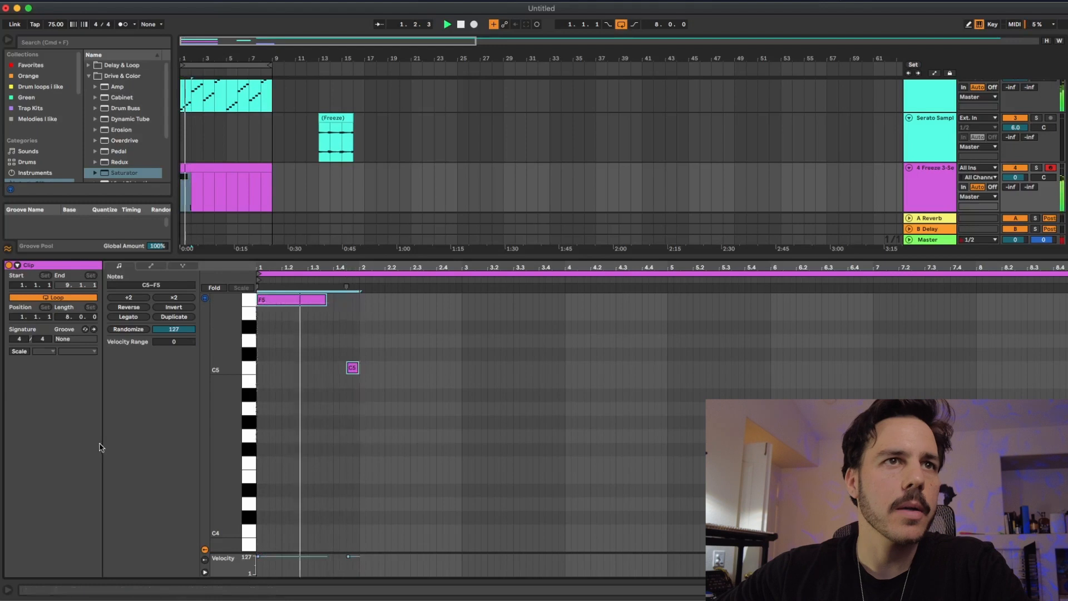
{"action": "key", "text": "super+d"}
{"action": "left_click", "coordinate": [343, 360]}
{"action": "left_click_drag", "start_coordinate": [326, 301], "coordinate": [346, 301]}
{"action": "mouse_move", "coordinate": [428, 301]}
{"action": "left_mouse_down"}
{"action": "mouse_move", "coordinate": [410, 301]}
{"action": "mouse_move", "coordinate": [423, 302]}
{"action": "left_mouse_up"}
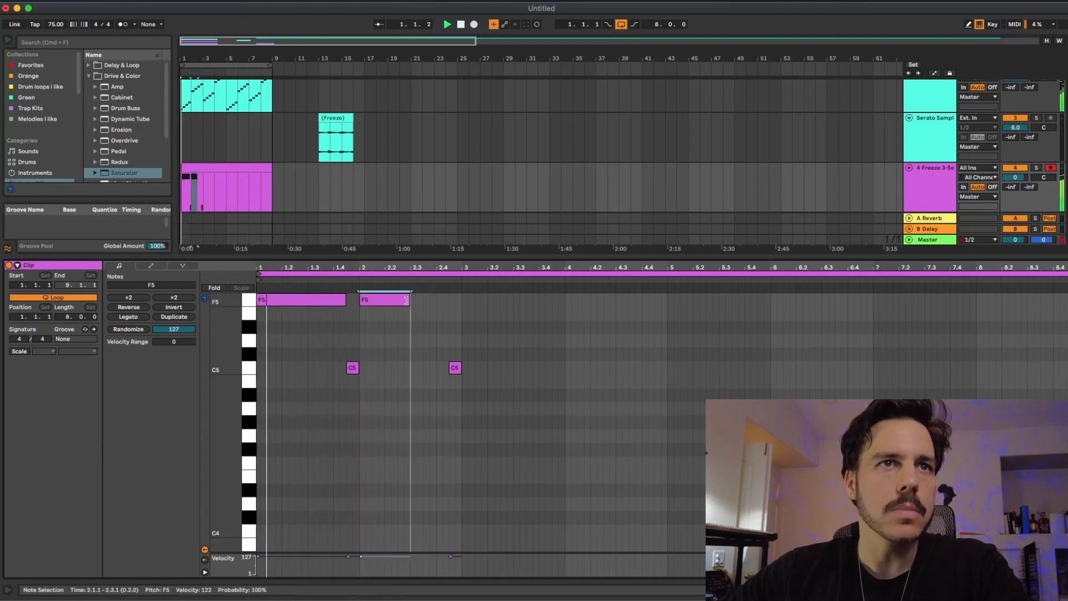
- Add two consecutive short F5 notes from 2.3, and duplicate the two-bar pattern into bars 3–4 one semitone higher
{"action": "double_click", "coordinate": [412, 300]}
{"action": "key", "text": "super+d"}
{"action": "key", "text": "super+a"}
{"action": "key", "text": "super+d"}
{"action": "key", "text": "Up"}
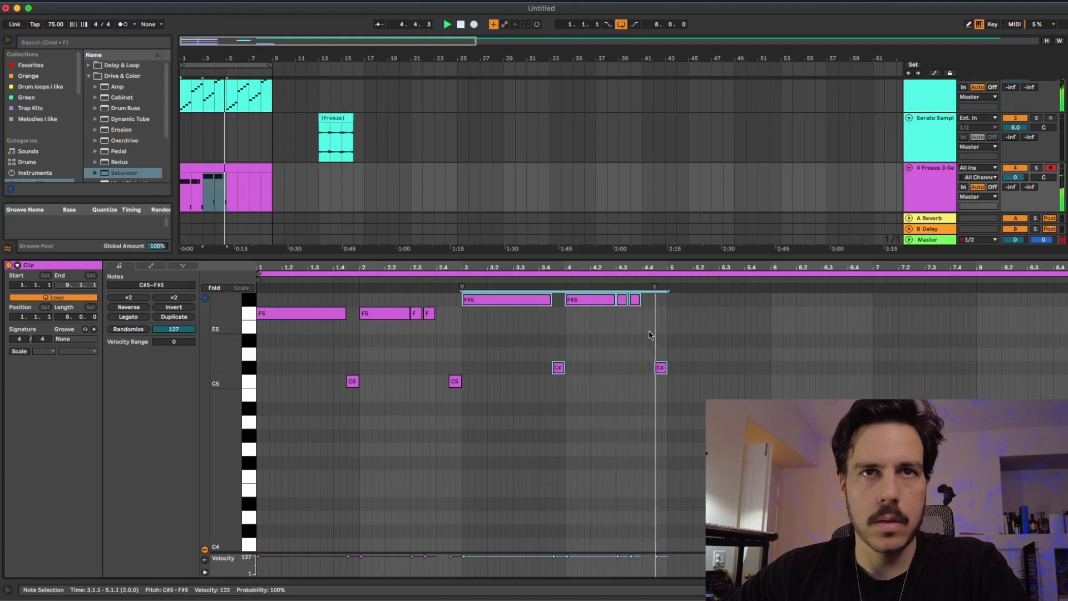
- Transpose the four-bar bass pattern down two octaves and repeat it across bars 5–8, checking it in playback
{"action": "left_click_drag", "start_coordinate": [662, 388], "coordinate": [125, 212]}
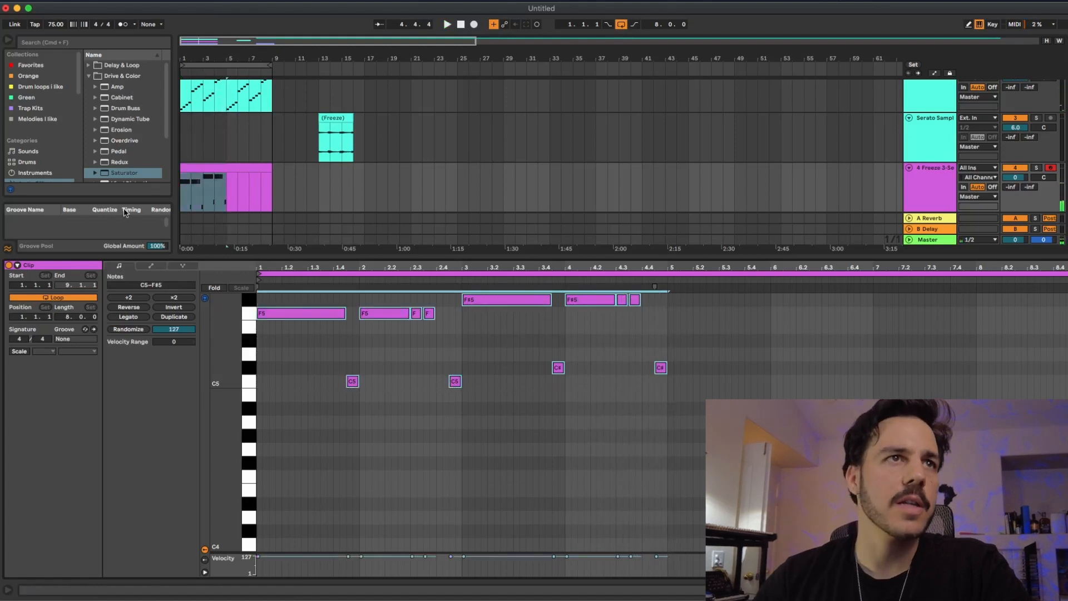
{"action": "key", "text": "shift+Down"}
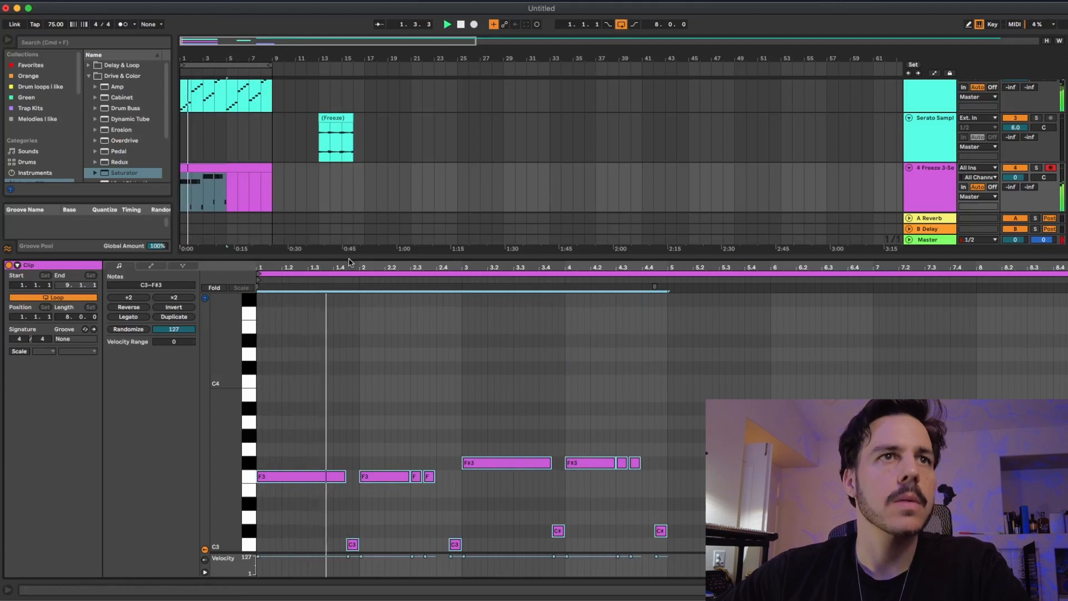
{"action": "left_click", "coordinate": [326, 423]}
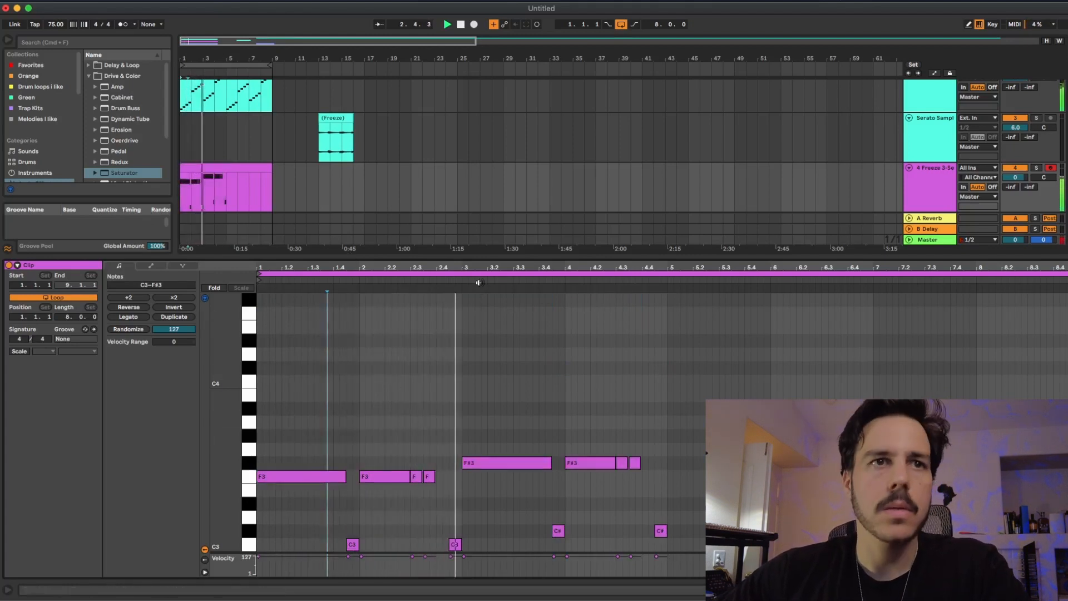
{"action": "left_click", "coordinate": [433, 473]}
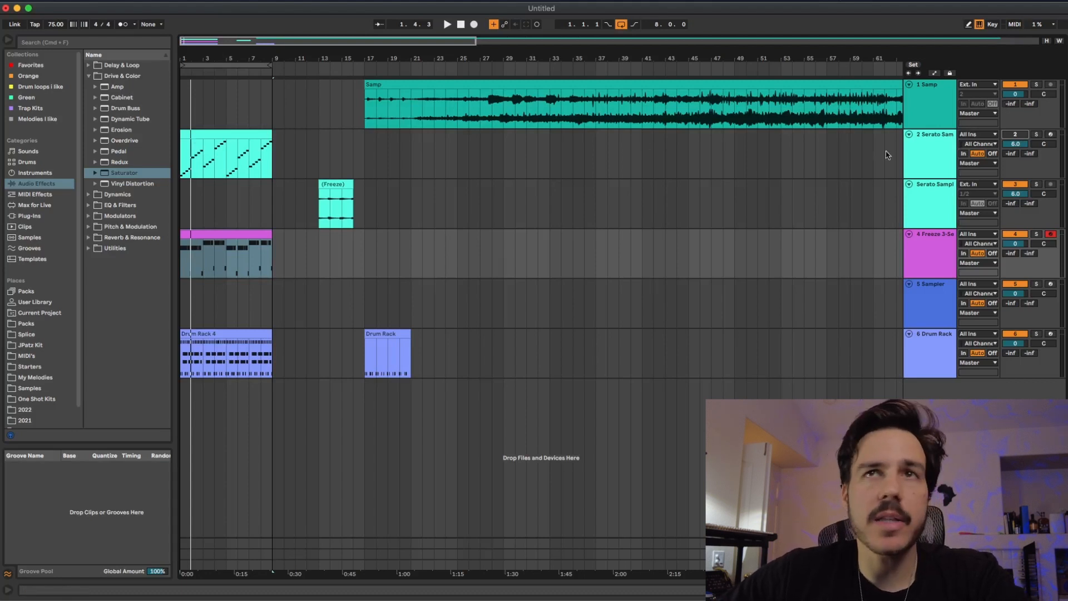
- Reactivate the Serato Sample track, audition Samp around bar 30 and copy a short excerpt from there to bar 14
{"action": "double_click", "coordinate": [931, 143]}
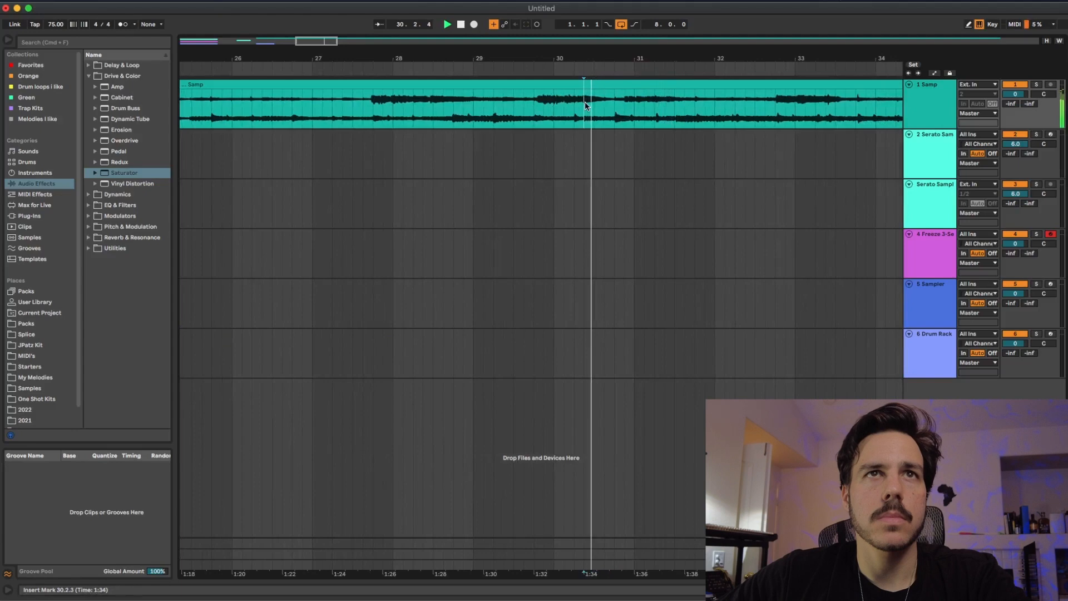
{"action": "left_click_drag", "start_coordinate": [585, 106], "coordinate": [617, 88]}
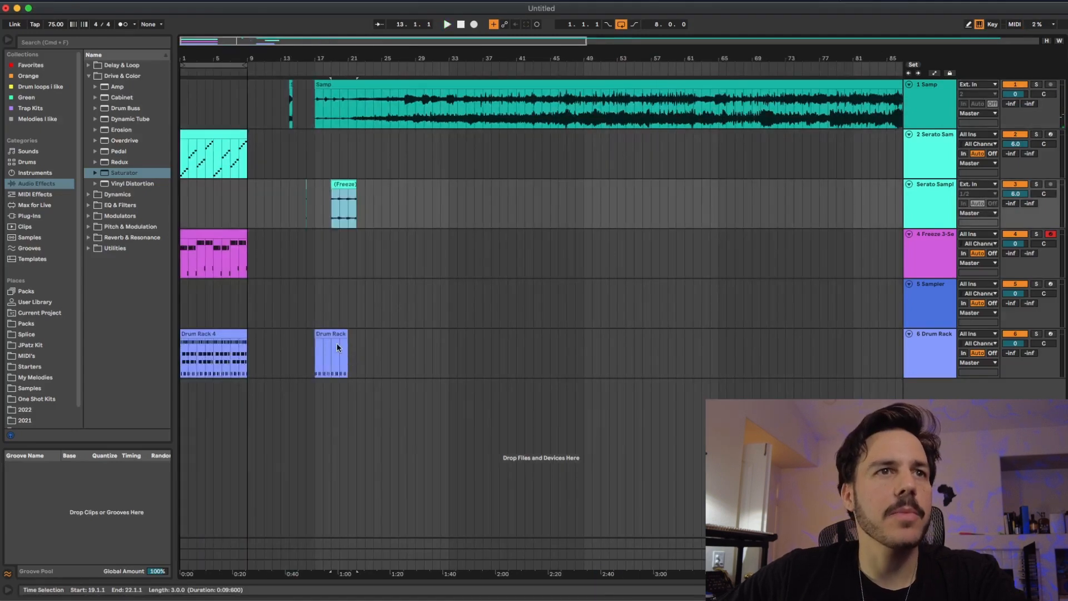
- Move the spare Drum Rack clip to bar 20 and the tiny clip on the frozen Serato Sample track to bar 23
{"action": "left_click_drag", "start_coordinate": [337, 348], "coordinate": [362, 346]}
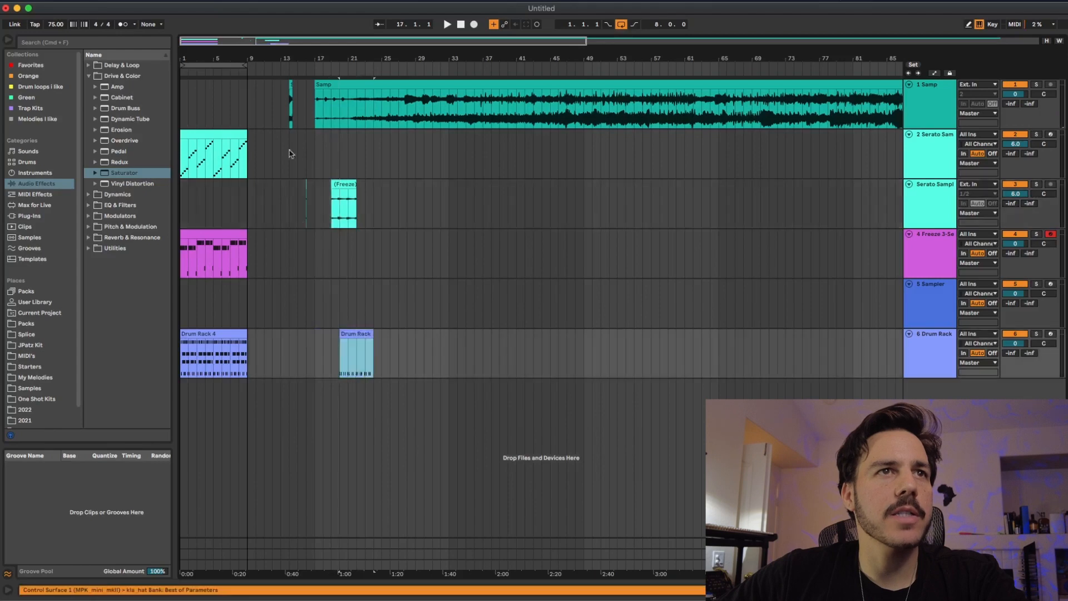
{"action": "left_click", "coordinate": [305, 182]}
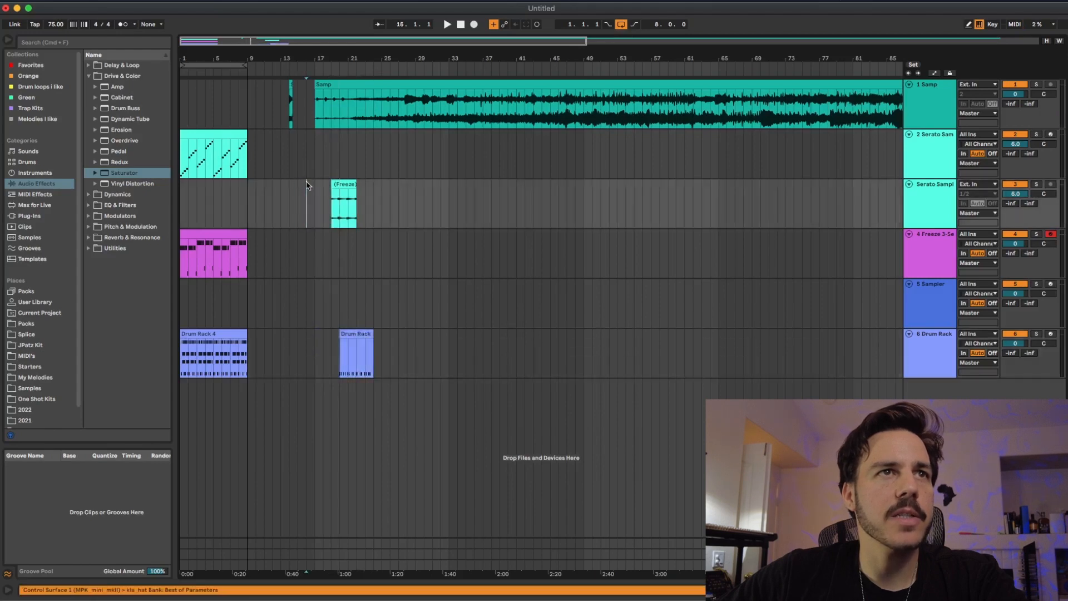
{"action": "left_click_drag", "start_coordinate": [306, 182], "coordinate": [361, 185]}
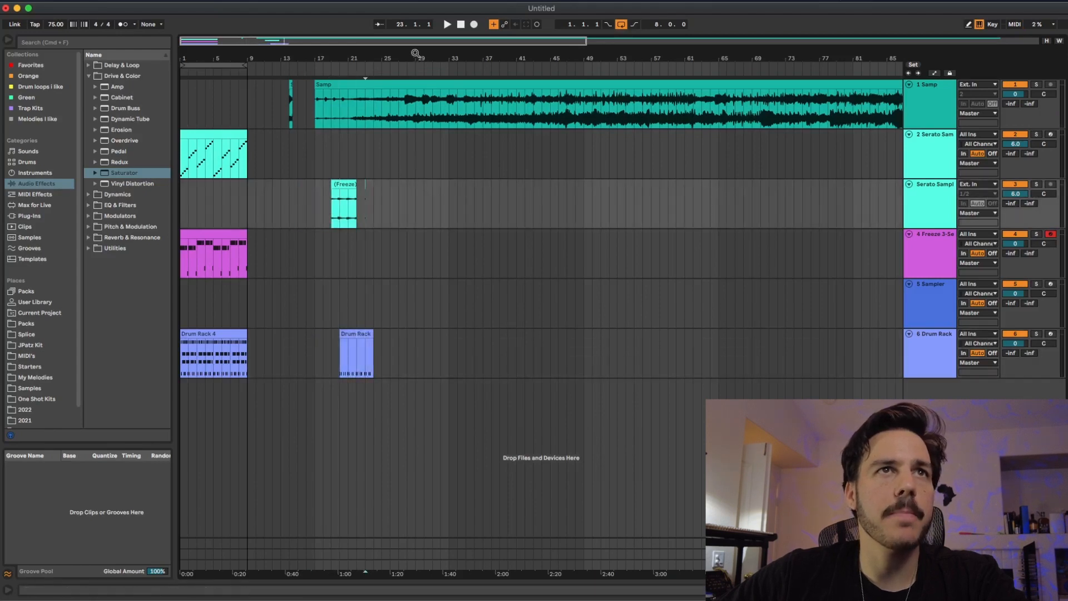
- Copy a short Samp excerpt starting at 31.3 to bar 15, and loop playback over it from 15.1 to 15.3
{"action": "left_click_drag", "start_coordinate": [415, 53], "coordinate": [375, 94]}
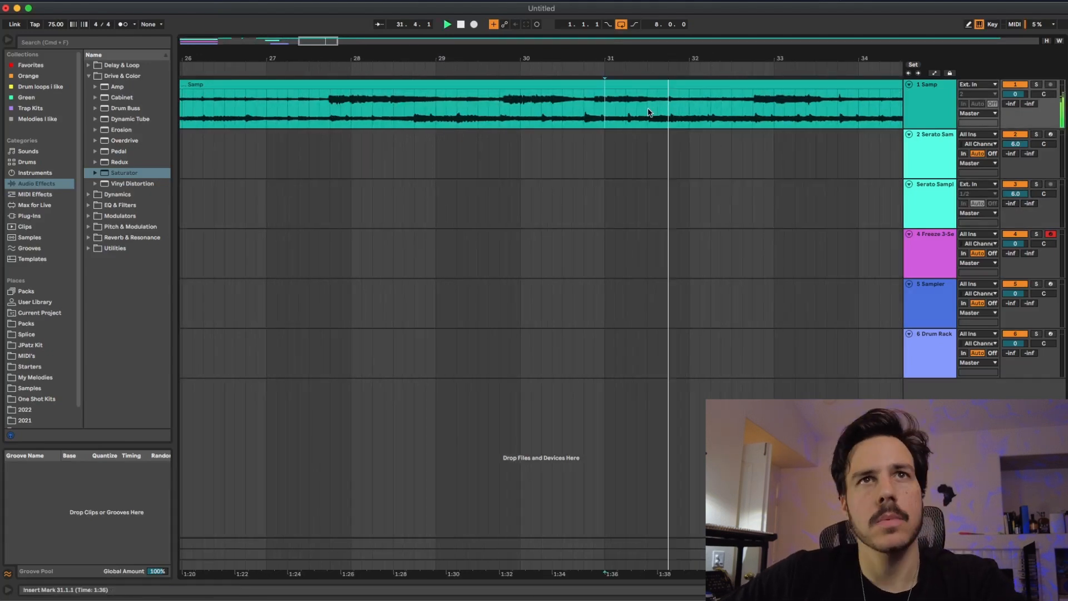
{"action": "left_click_drag", "start_coordinate": [650, 112], "coordinate": [688, 83]}
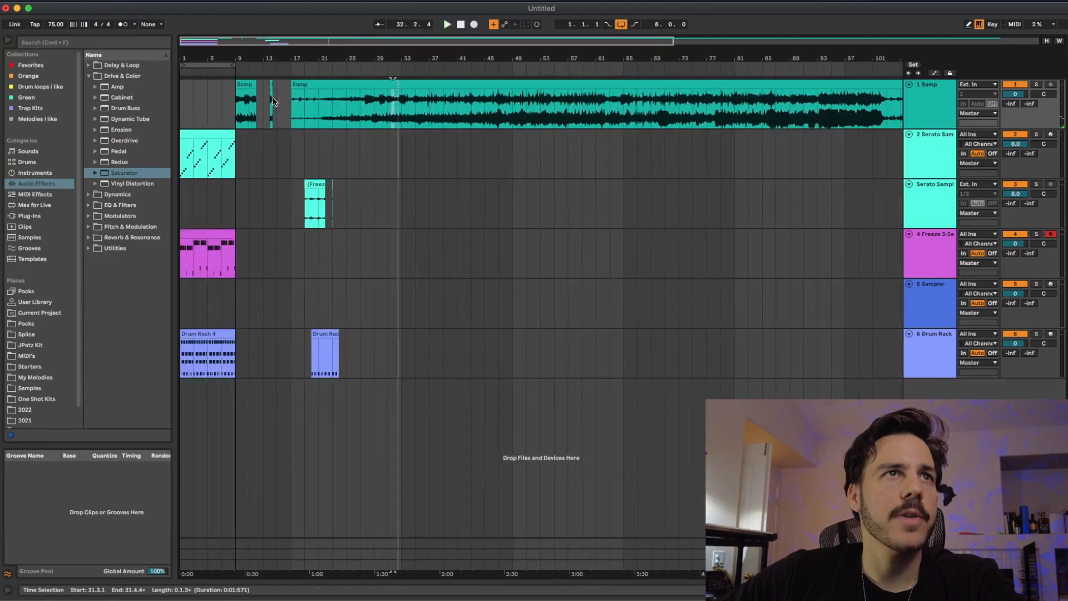
{"action": "left_click", "coordinate": [275, 101]}
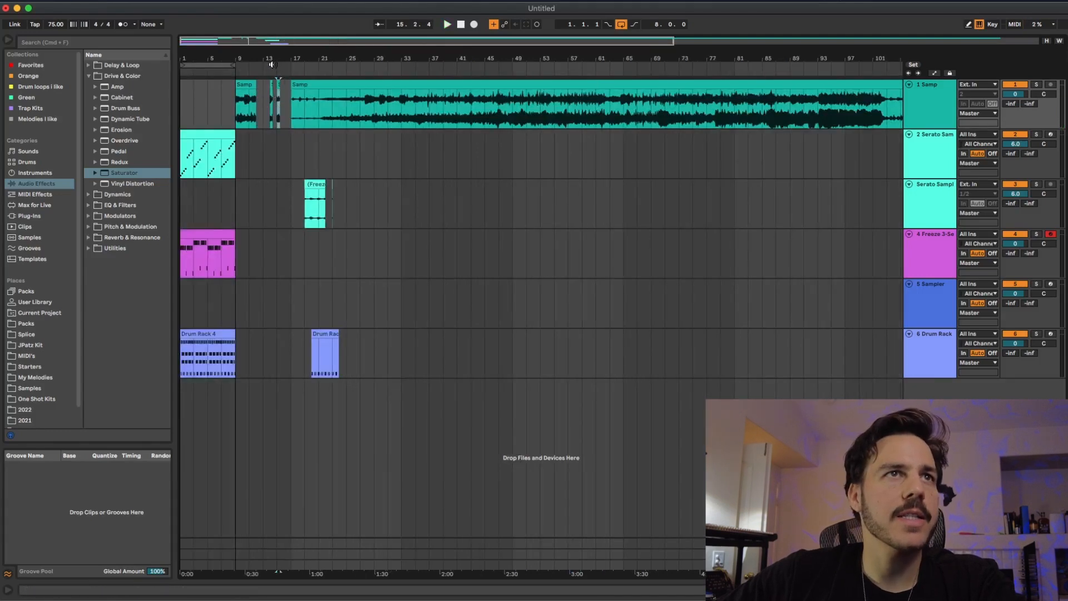
{"action": "left_click_drag", "start_coordinate": [272, 65], "coordinate": [293, 83]}
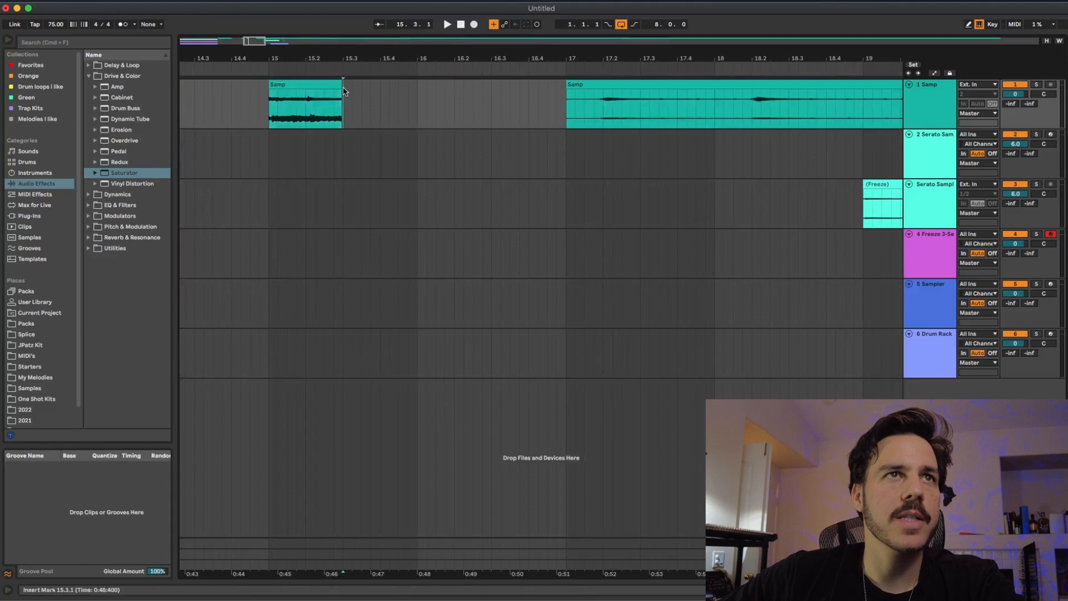
{"action": "key", "text": "super+l"}
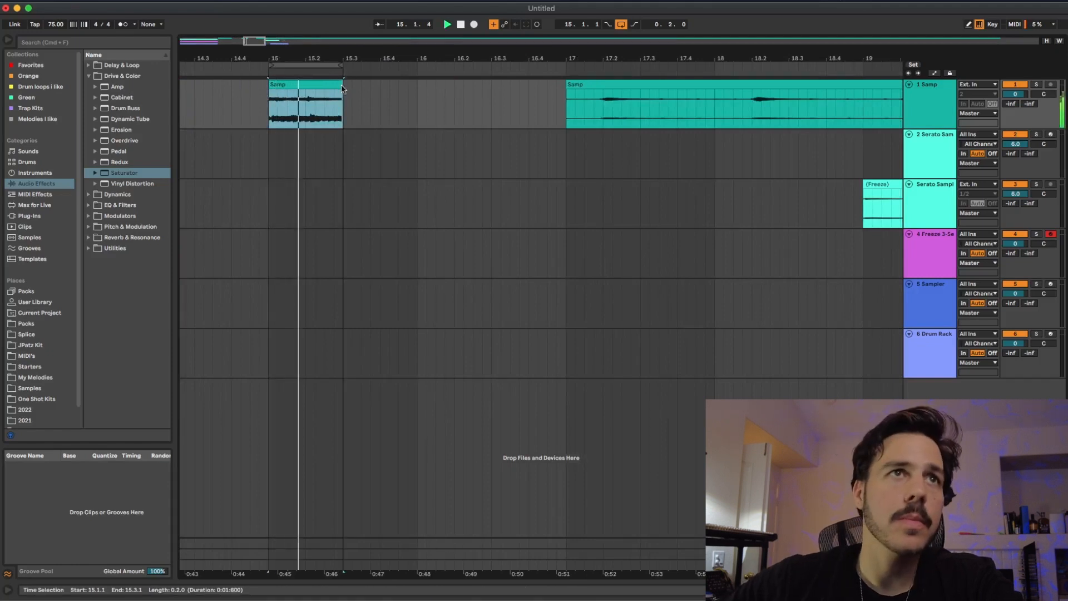
- Add EQ Eight to the Samp track and isolate the mids with a low cut, a slight boost and a high cut at 3.52 kHz
{"action": "double_click", "coordinate": [326, 85]}
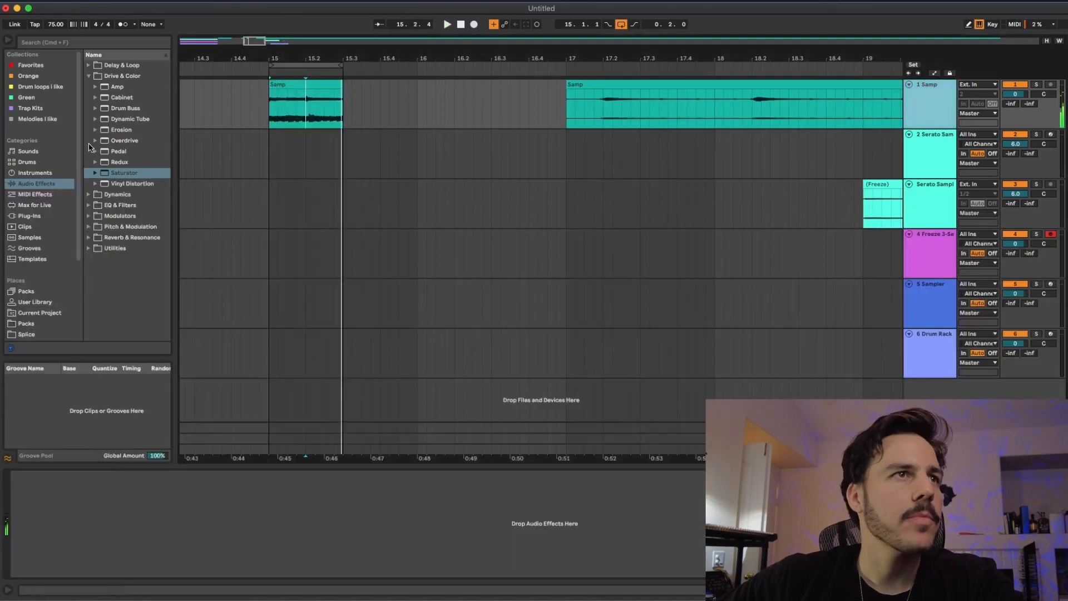
{"action": "left_click", "coordinate": [93, 205]}
{"action": "double_click", "coordinate": [126, 129]}
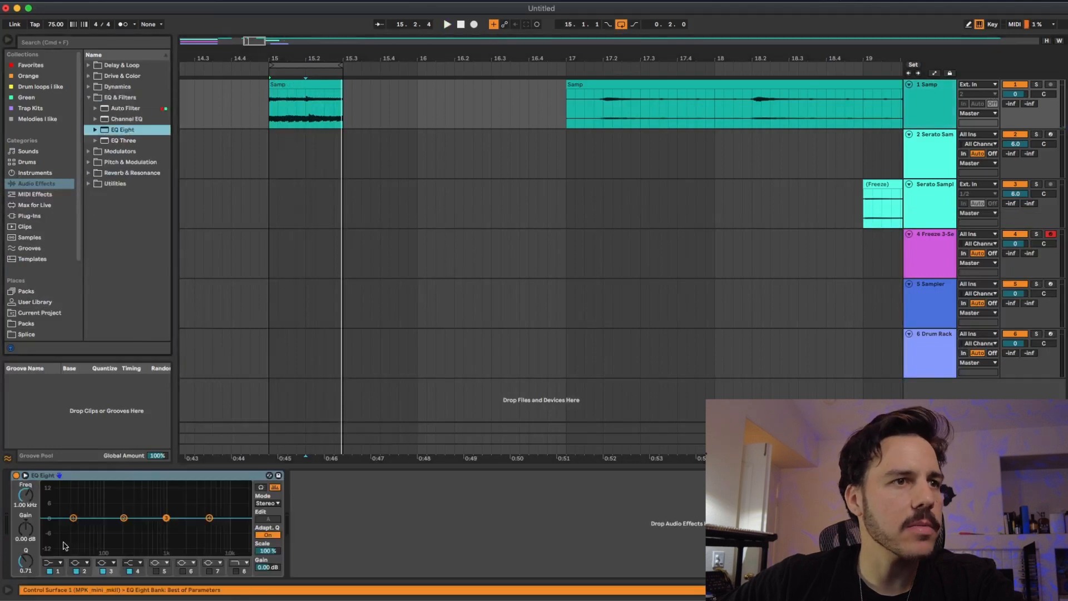
{"action": "key", "text": "space"}
{"action": "left_click", "coordinate": [54, 562]}
{"action": "left_click", "coordinate": [52, 494]}
{"action": "left_click_drag", "start_coordinate": [34, 497], "coordinate": [34, 461]}
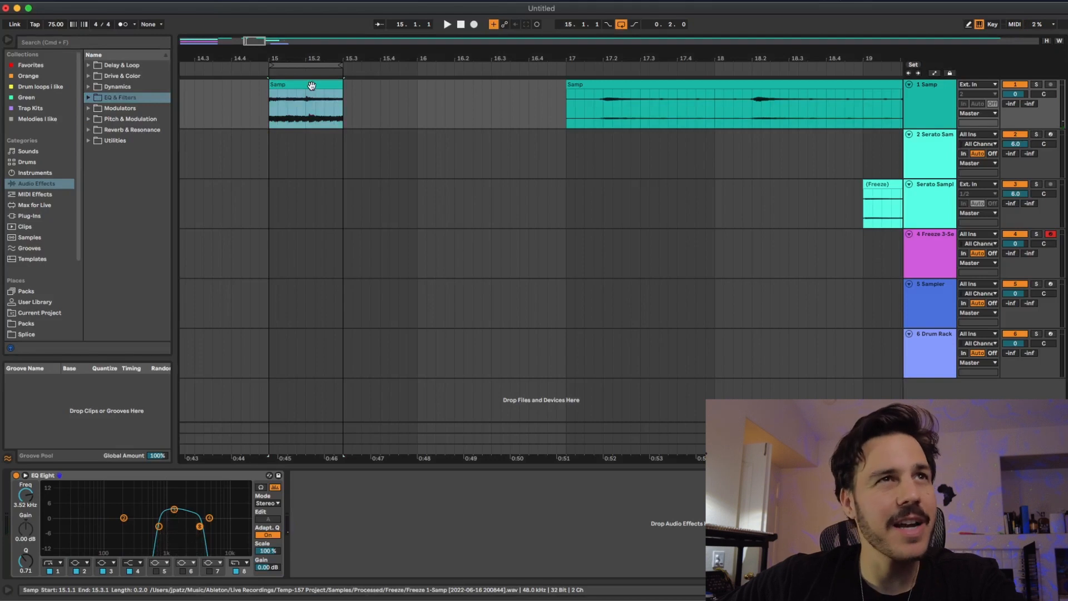
- Play the bar 15 excerpt and insert a new MIDI track below the Serato Sample MIDI track
{"action": "left_click_drag", "start_coordinate": [319, 63], "coordinate": [487, 63]}
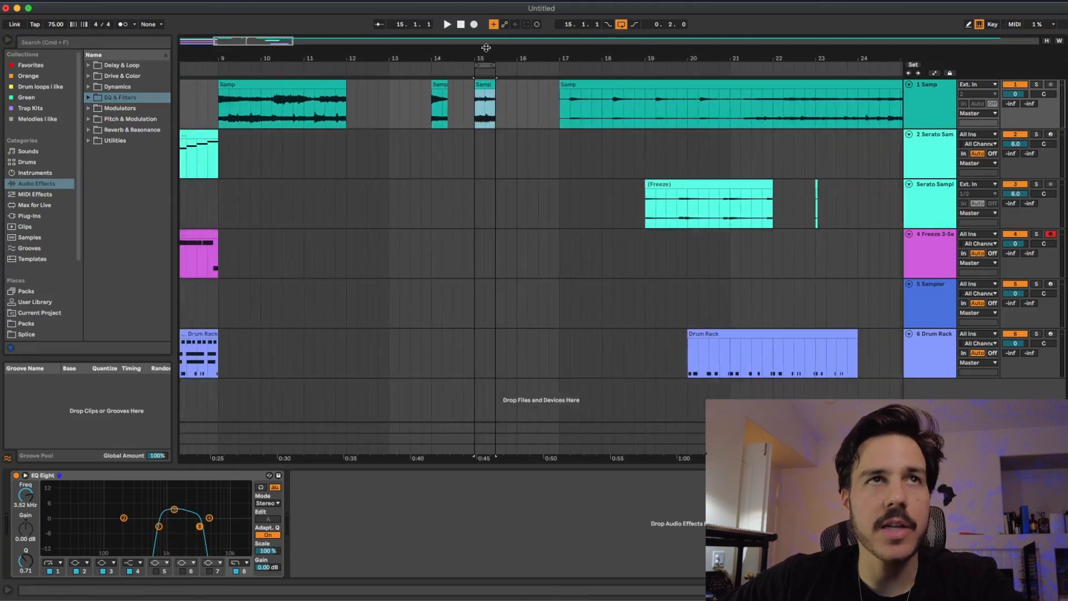
{"action": "left_click_drag", "start_coordinate": [477, 60], "coordinate": [482, 59]}
{"action": "key", "text": "space"}
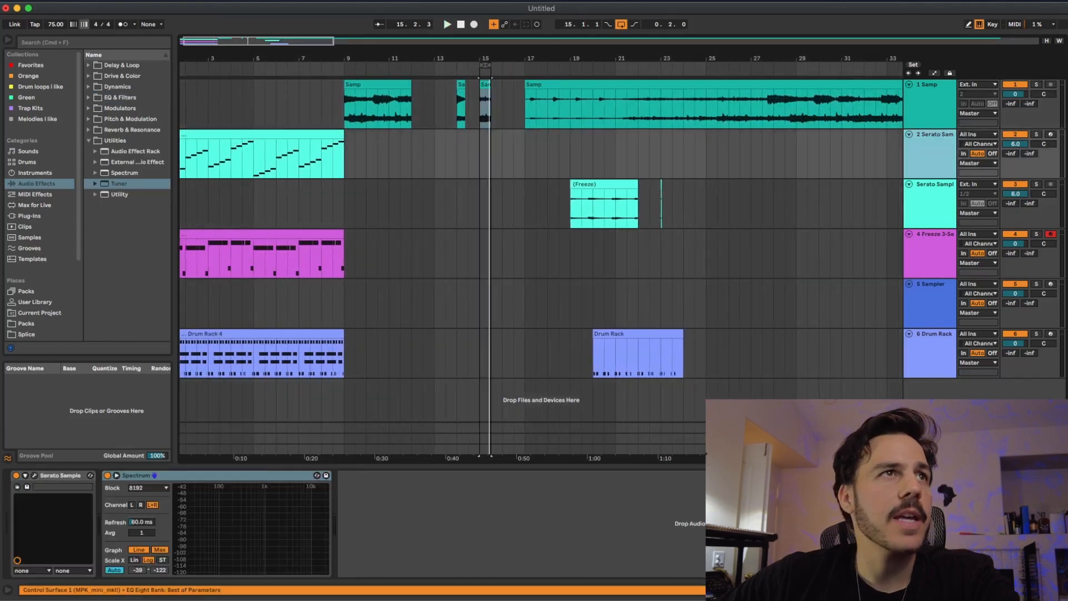
{"action": "left_click", "coordinate": [115, 1]}
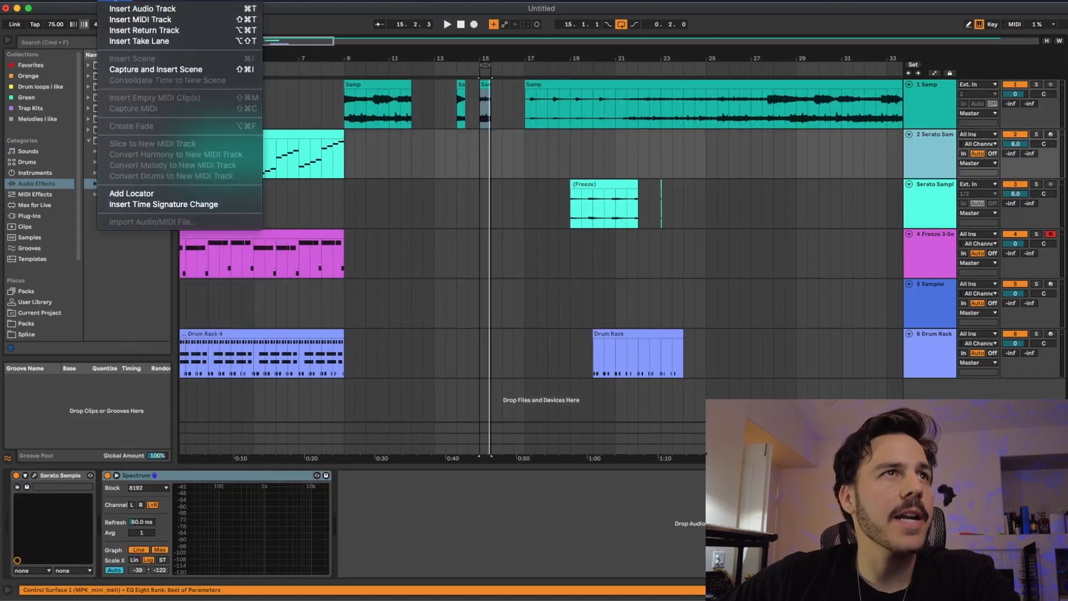
{"action": "left_click", "coordinate": [139, 19]}
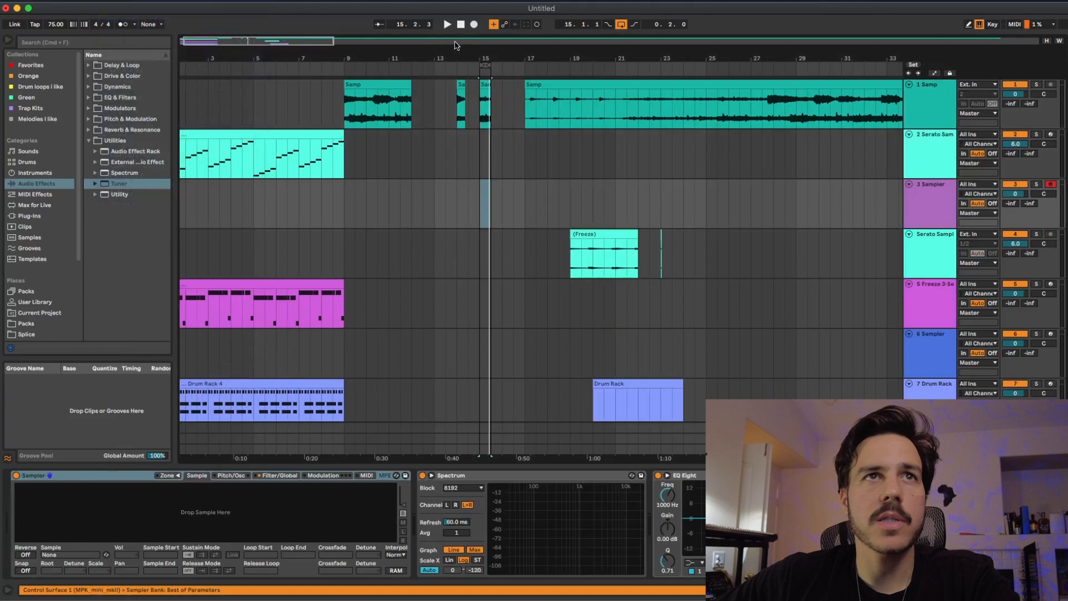
- Load the bar 15 Samp excerpt into the new track's Sampler and convert the instrument to Simpler with Warp on
{"action": "left_click_drag", "start_coordinate": [486, 82], "coordinate": [205, 512]}
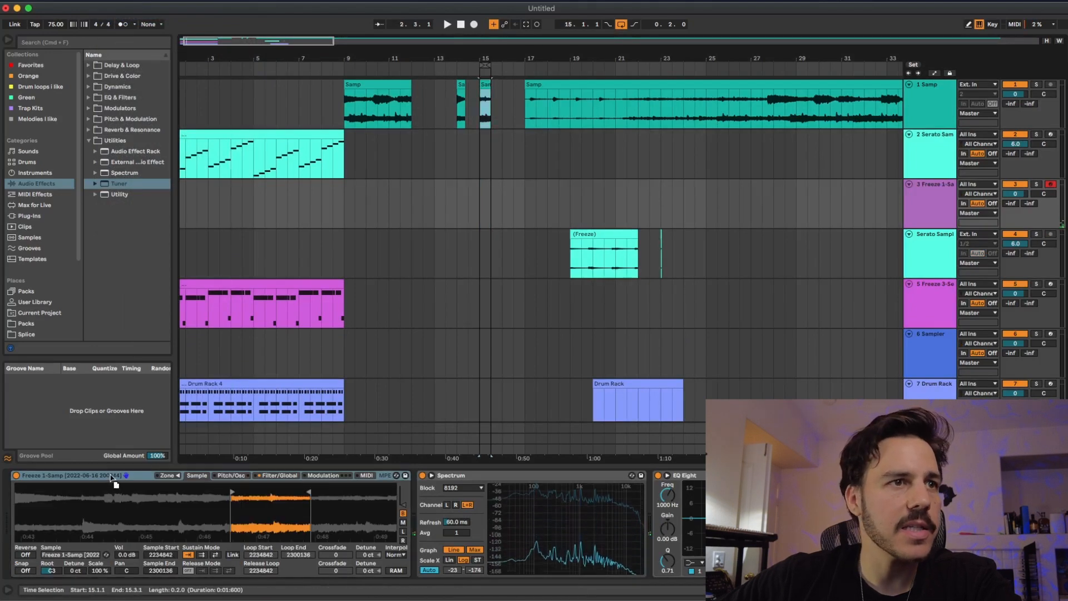
{"action": "left_click_drag", "start_coordinate": [68, 504], "coordinate": [269, 551]}
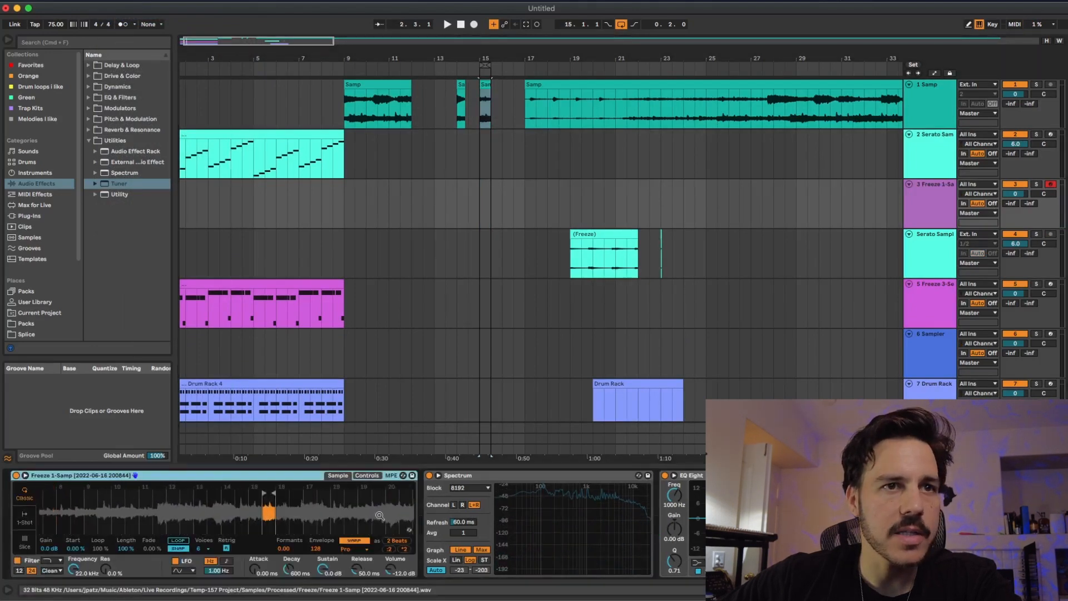
{"action": "left_click", "coordinate": [386, 542]}
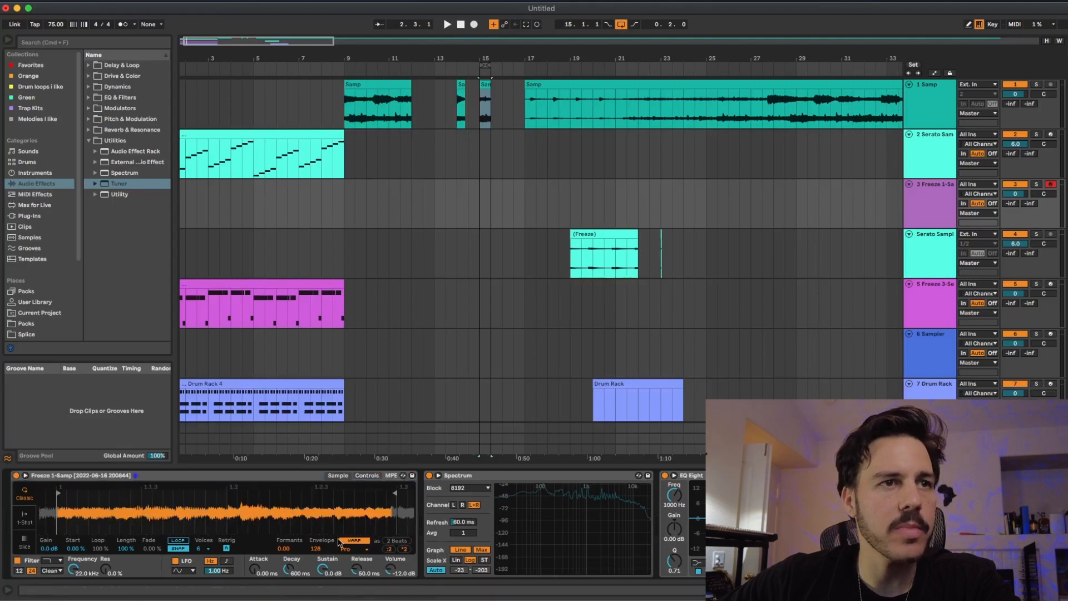
- Copy the Samp track's EQ Eight settings onto the EQ Eight of the new Simpler track
{"action": "left_click", "coordinate": [301, 438]}
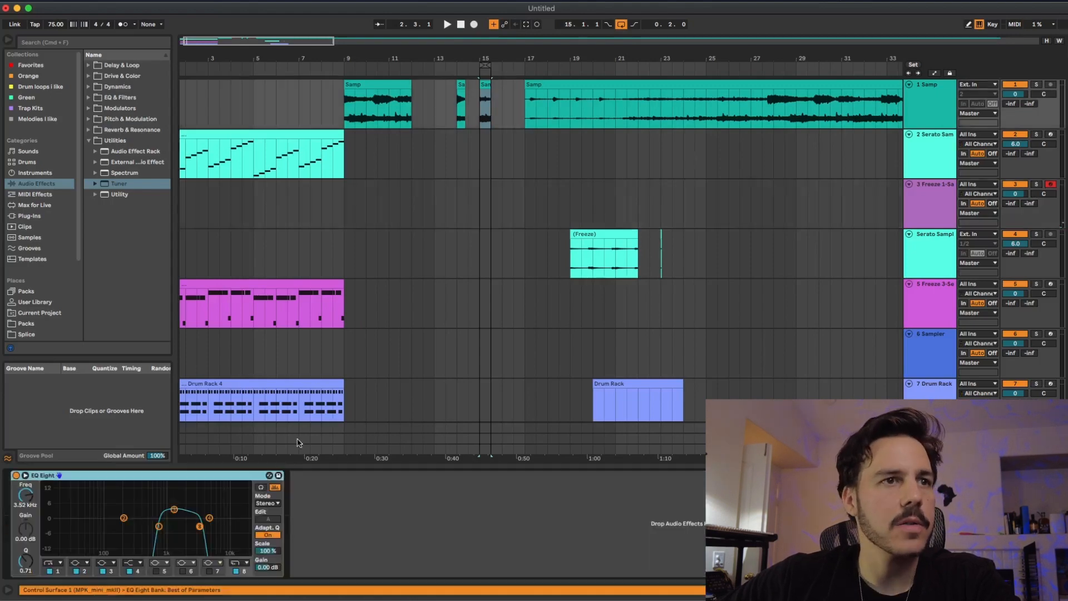
{"action": "left_click", "coordinate": [929, 193]}
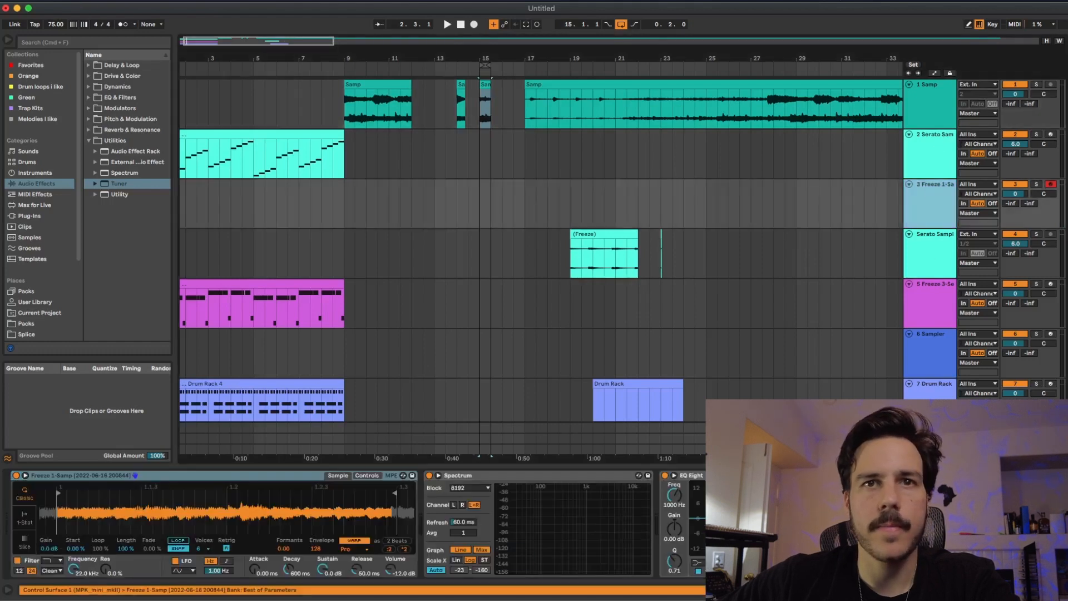
{"action": "left_click", "coordinate": [692, 475]}
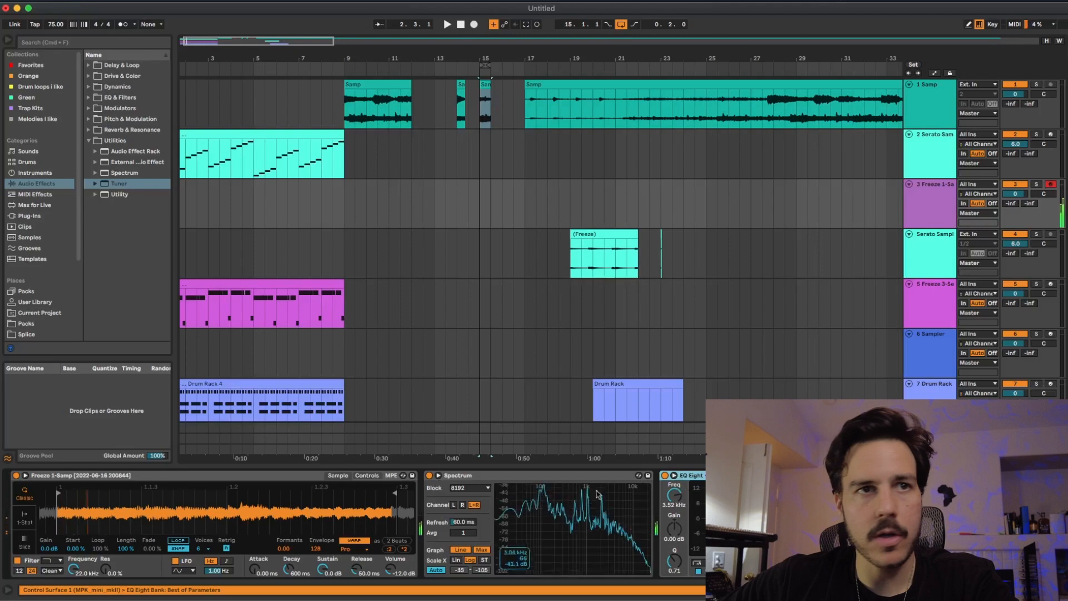
{"action": "left_click", "coordinate": [366, 476]}
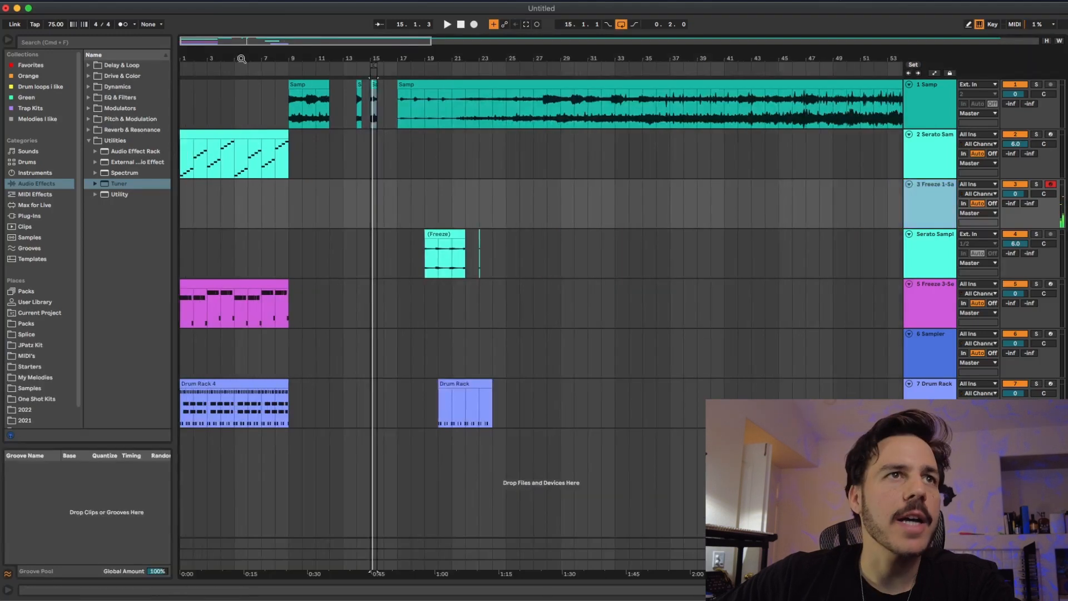
- Insert an eight-bar MIDI clip from bar 1 on the Simpler track, with a one-beat C3 note at its start
{"action": "left_click_drag", "start_coordinate": [287, 186], "coordinate": [64, 212]}
{"action": "key", "text": "super+shift+m"}
{"action": "double_click", "coordinate": [261, 341]}
{"action": "left_click_drag", "start_coordinate": [265, 341], "coordinate": [307, 341]}
{"action": "key", "text": "space"}
- Duplicate the one-beat C3 note on every beat through the end of bar 2
{"action": "key", "text": "super+d"}
{"action": "key", "text": "super+d"}
{"action": "key", "text": "super+d"}
{"action": "key", "text": "super+d"}
{"action": "key", "text": "super+d"}
{"action": "key", "text": "super+d"}
{"action": "key", "text": "super+d"}
{"action": "key", "text": "super+d"}
{"action": "key", "text": "super+d"}
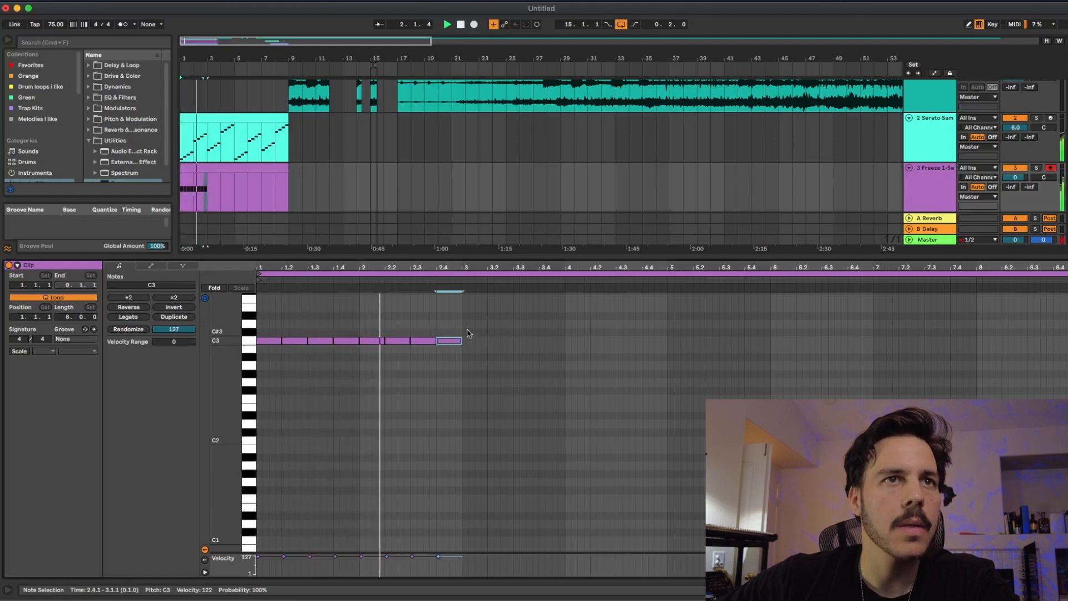
- Duplicate the two bars of C3 notes into bars 3–4 one semitone higher, and repeat the four bars across bars 5–8
{"action": "key", "text": "super+a"}
{"action": "key", "text": "super+d"}
{"action": "key", "text": "Up"}
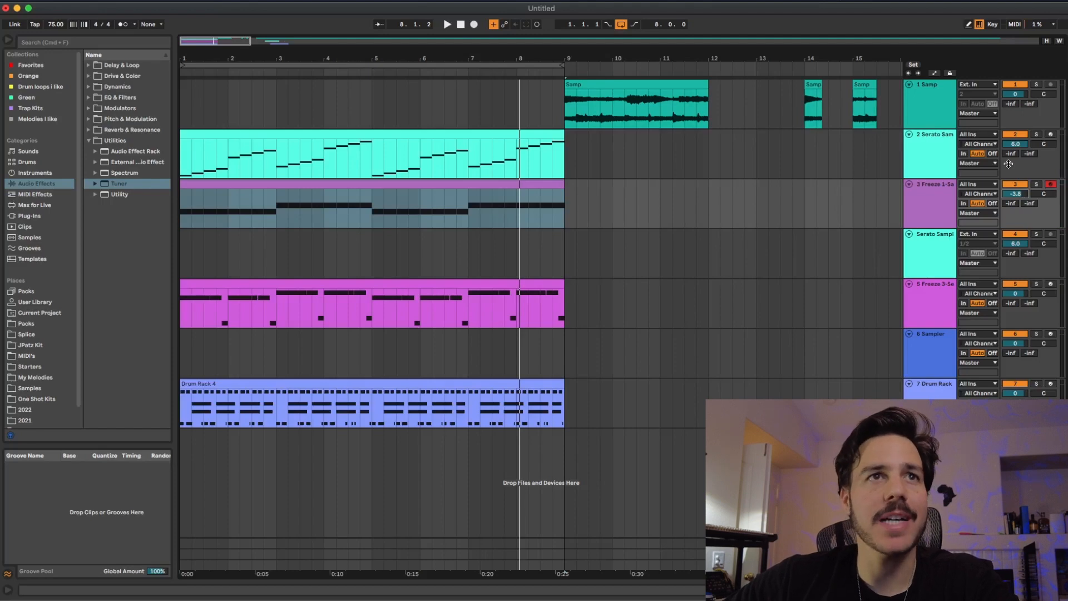
- Compare the loop with the new Simpler track muted and unmuted, and set that track's volume to -7.8 dB
{"action": "left_click", "coordinate": [1014, 185]}
{"action": "key", "text": "space"}
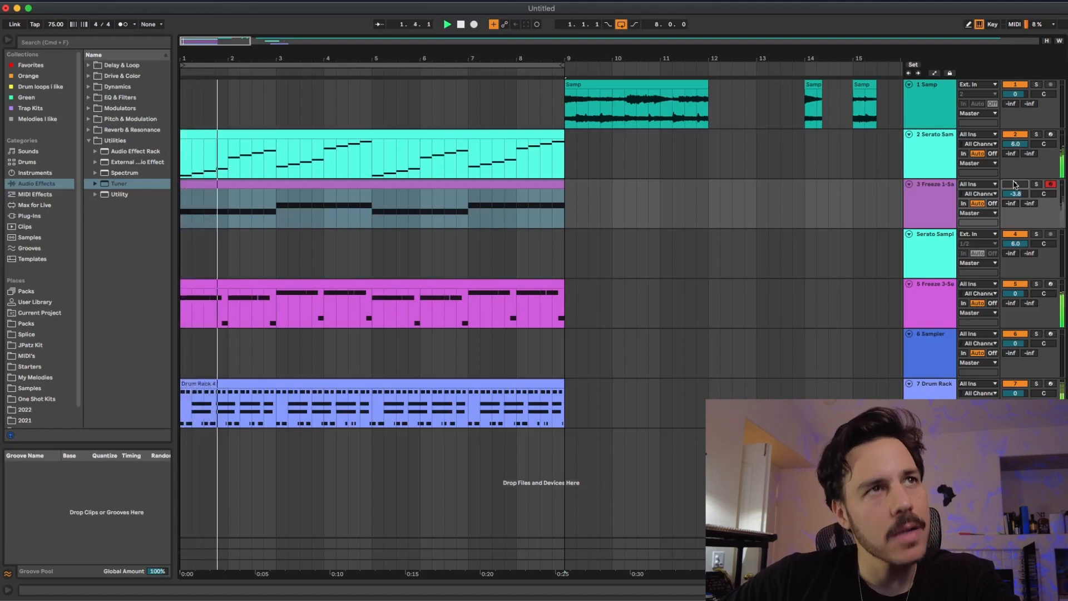
{"action": "key", "text": "space"}
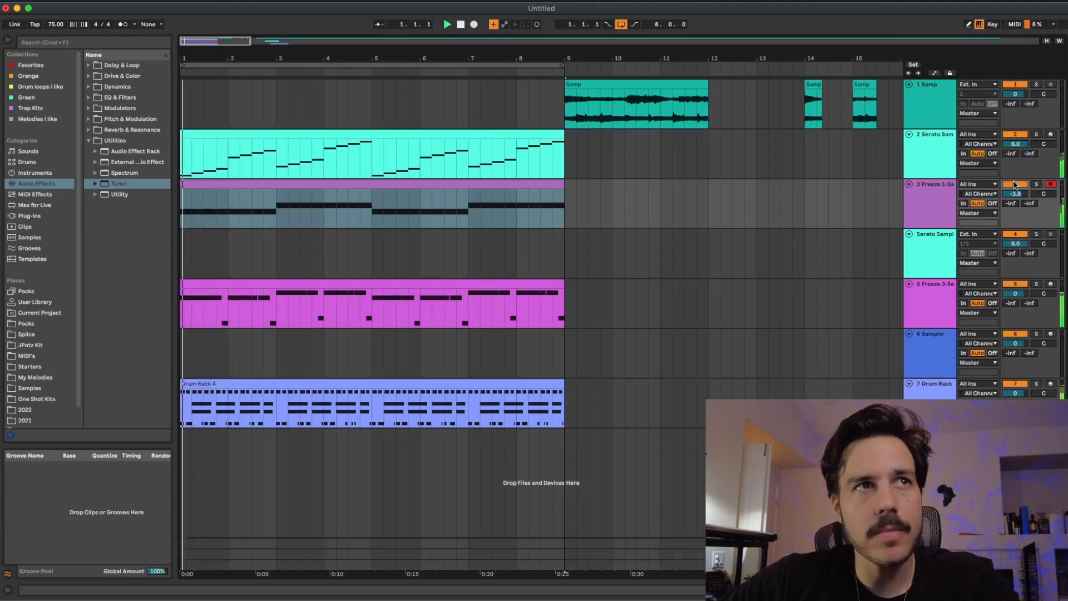
{"action": "left_click_drag", "start_coordinate": [1016, 197], "coordinate": [1016, 220]}
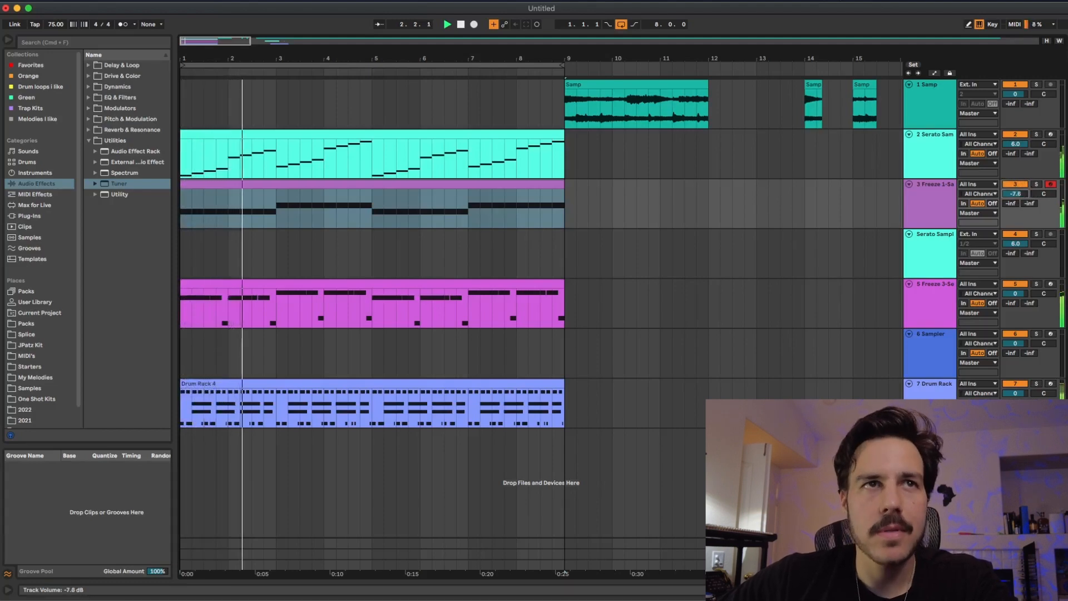
{"action": "left_click_drag", "start_coordinate": [494, 58], "coordinate": [493, 40]}
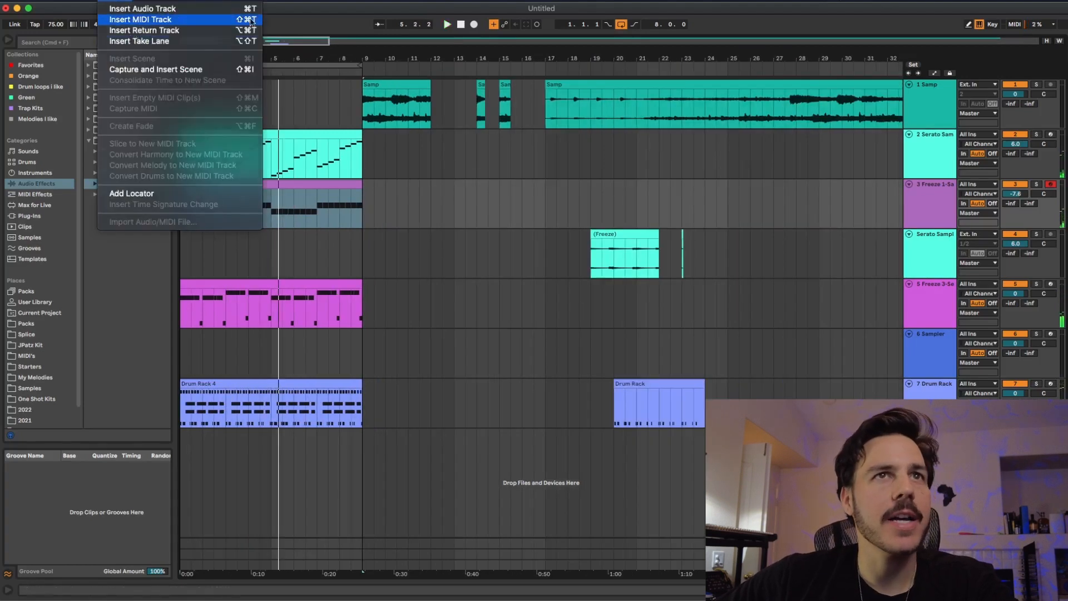
- Insert a MIDI track below the Simpler track and load the short Samp clip at bar 14 into its Sampler
{"action": "left_click", "coordinate": [251, 22]}
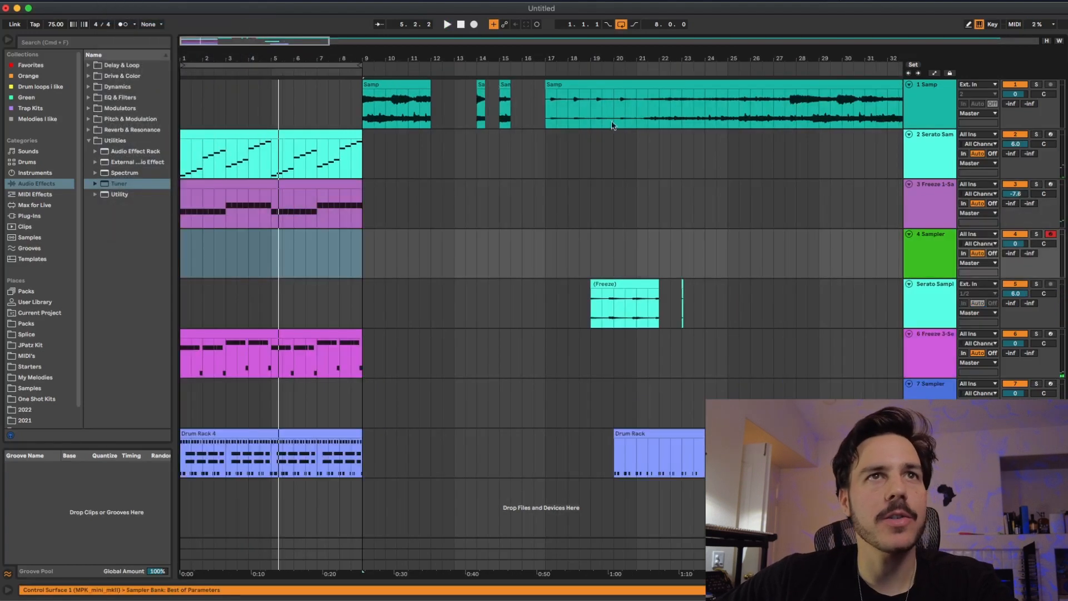
{"action": "double_click", "coordinate": [933, 259]}
{"action": "left_click_drag", "start_coordinate": [482, 82], "coordinate": [223, 508]}
- Trim the Sampler's sample, transpose it +5 st, and change the filter type of the first EQ Eight band
{"action": "left_click_drag", "start_coordinate": [45, 511], "coordinate": [163, 526]}
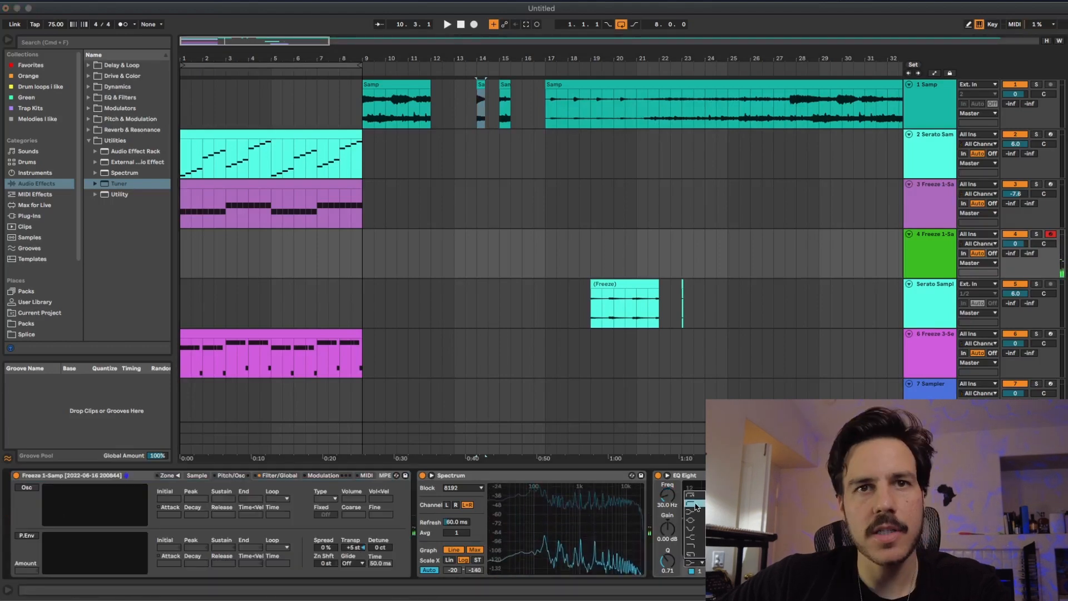
{"action": "left_click", "coordinate": [696, 505]}
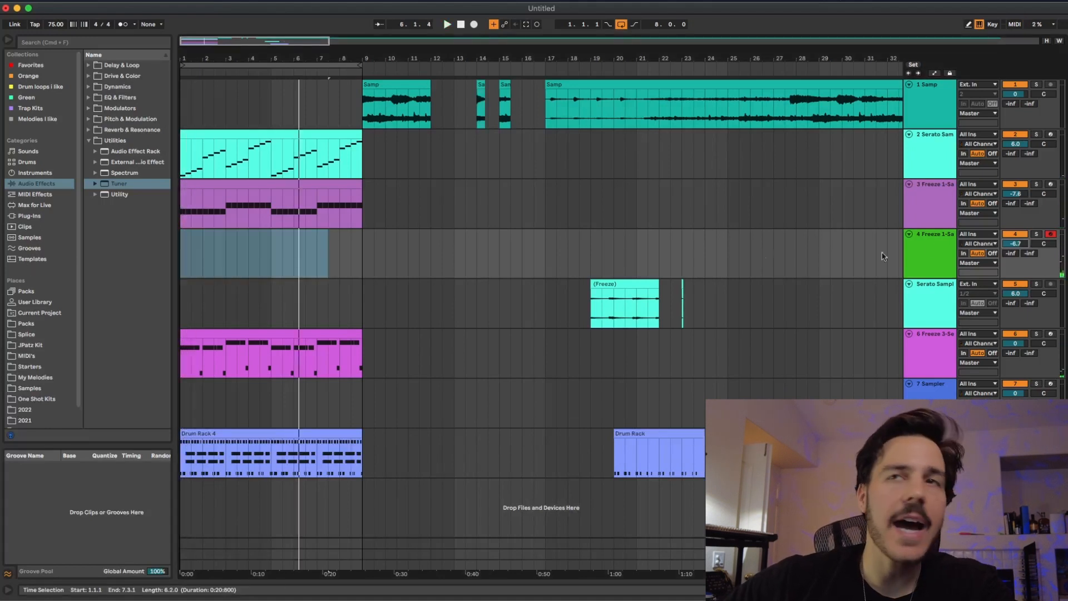
- Find ValhallaSupermassive among the plug-ins and load it onto the new Sampler track
{"action": "left_click", "coordinate": [35, 205]}
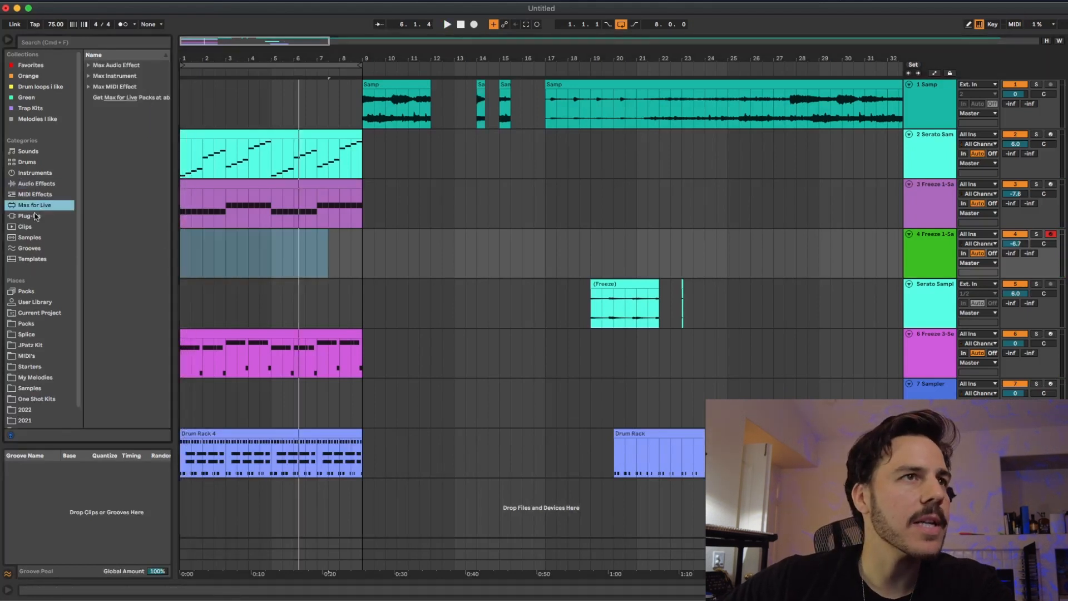
{"action": "left_click", "coordinate": [31, 216]}
{"action": "scroll", "coordinate": [135, 183], "scroll_direction": "down", "scroll_amount": 15}
{"action": "scroll", "coordinate": [135, 184], "scroll_direction": "down", "scroll_amount": 15}
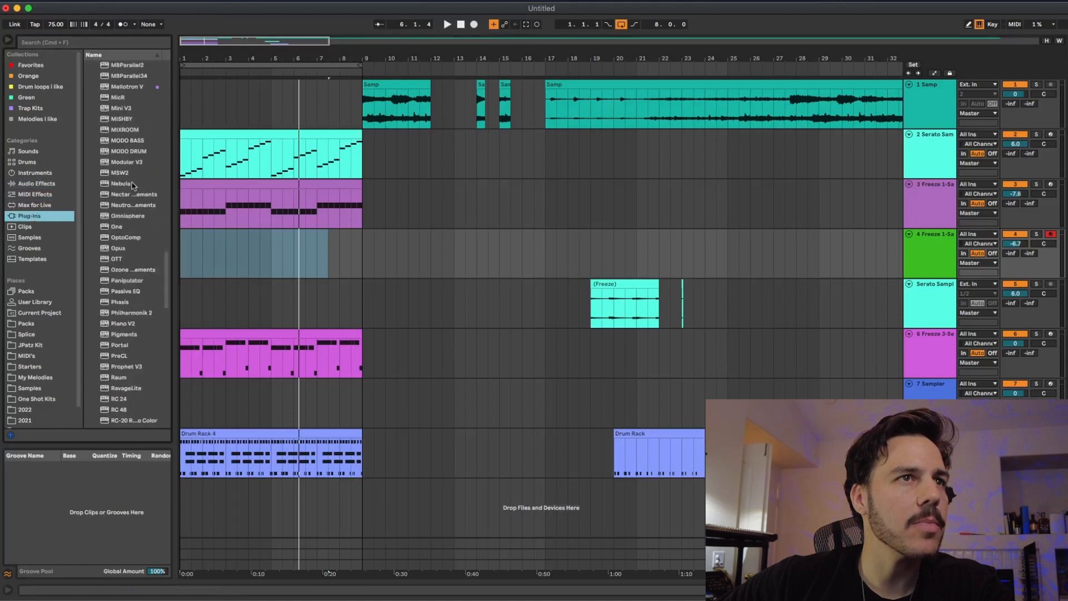
{"action": "double_click", "coordinate": [130, 261]}
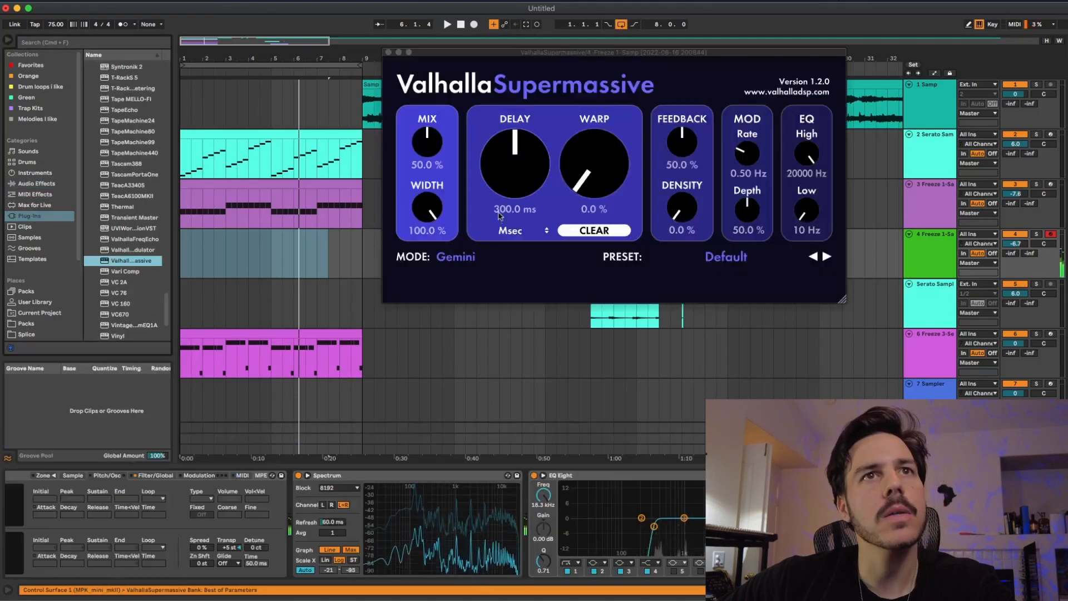
- Set ValhallaSupermassive to a 1/4 Note delay, 14.7% warp, 36.8% feedback and 45.8% mix, and the track volume to -8.2 dB
{"action": "left_click", "coordinate": [510, 230]}
{"action": "left_click", "coordinate": [503, 253]}
{"action": "left_click_drag", "start_coordinate": [505, 170], "coordinate": [529, 127]}
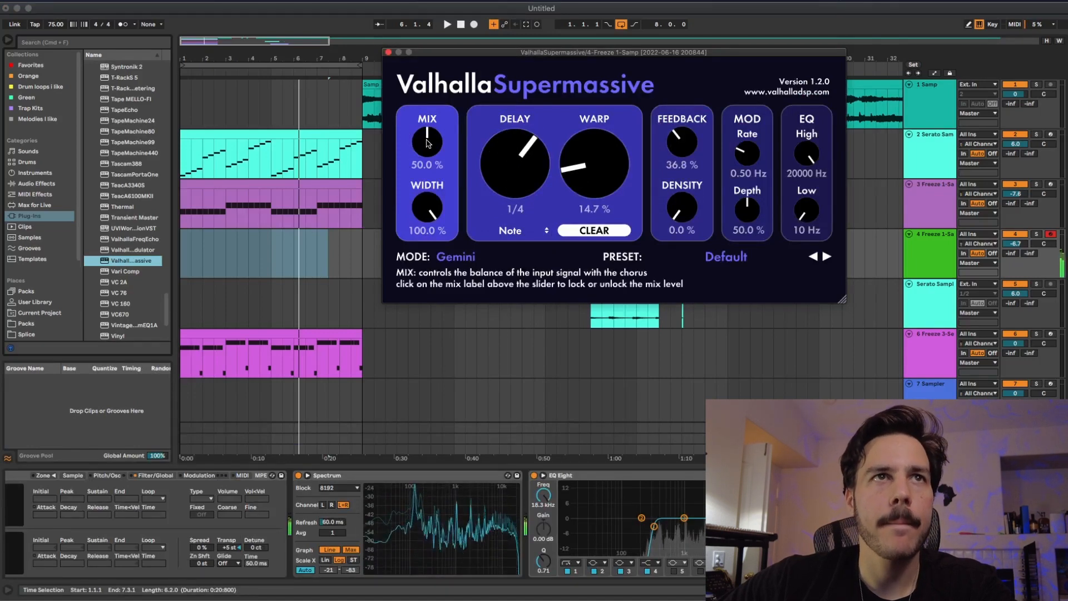
{"action": "mouse_move", "coordinate": [427, 143]}
{"action": "left_mouse_down"}
{"action": "mouse_move", "coordinate": [423, 163]}
{"action": "mouse_move", "coordinate": [426, 149]}
{"action": "left_mouse_up"}
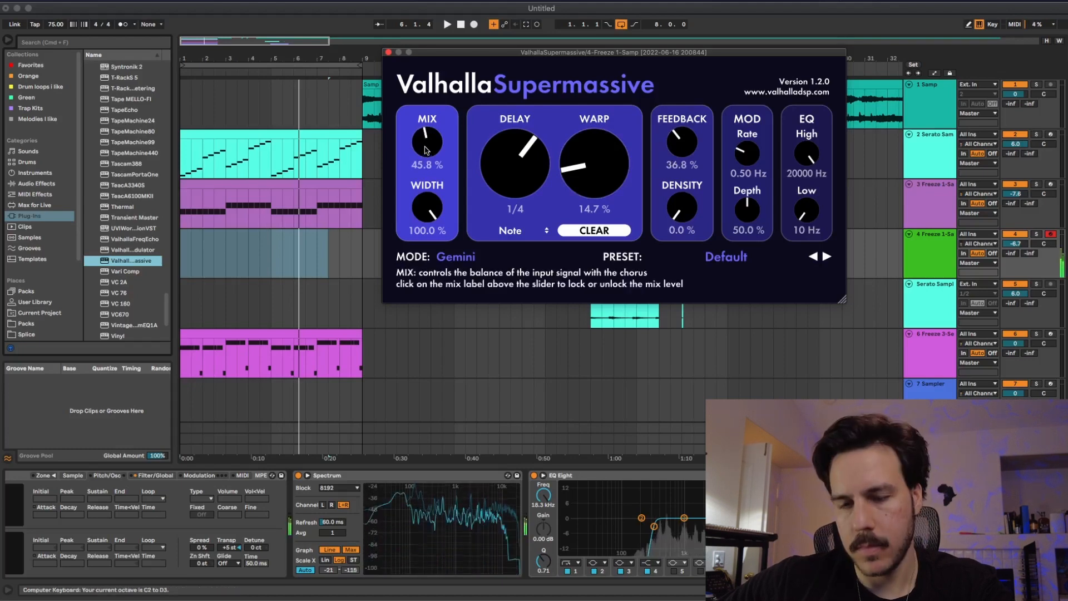
{"action": "left_click_drag", "start_coordinate": [1013, 245], "coordinate": [1014, 249]}
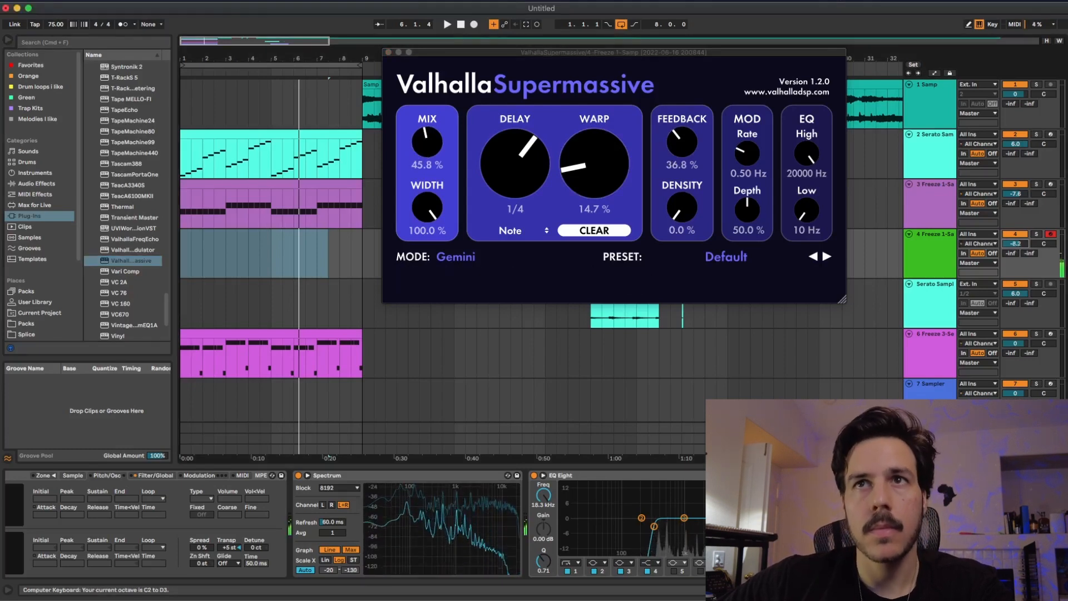
{"action": "left_click", "coordinate": [388, 51]}
- Insert an empty eight-bar MIDI clip from bar 1 on the green Sampler track
{"action": "left_click", "coordinate": [929, 202]}
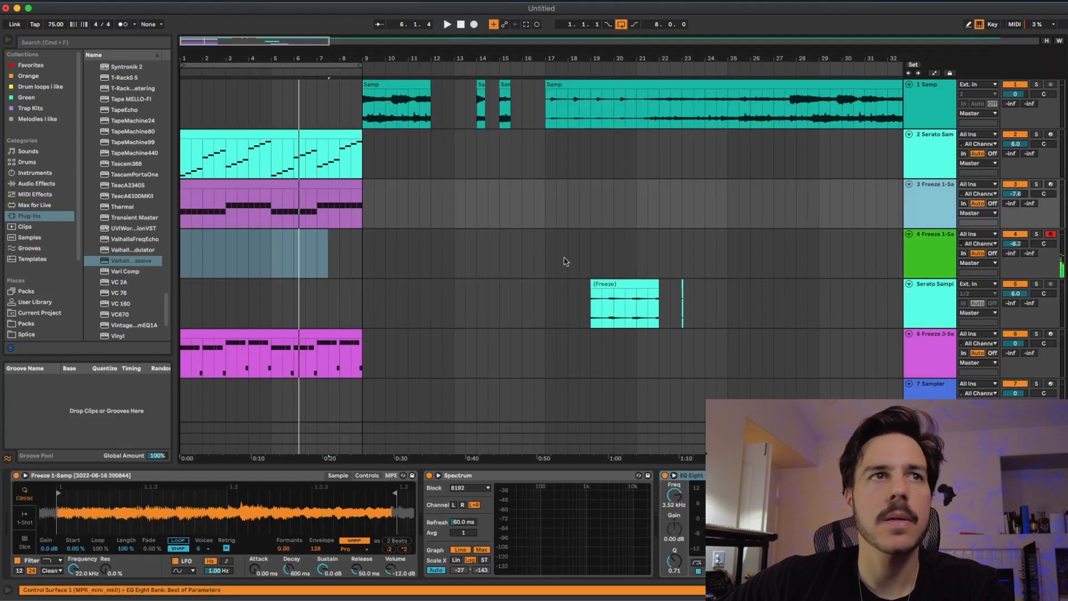
{"action": "left_click_drag", "start_coordinate": [373, 257], "coordinate": [182, 259]}
{"action": "right_click", "coordinate": [271, 242]}
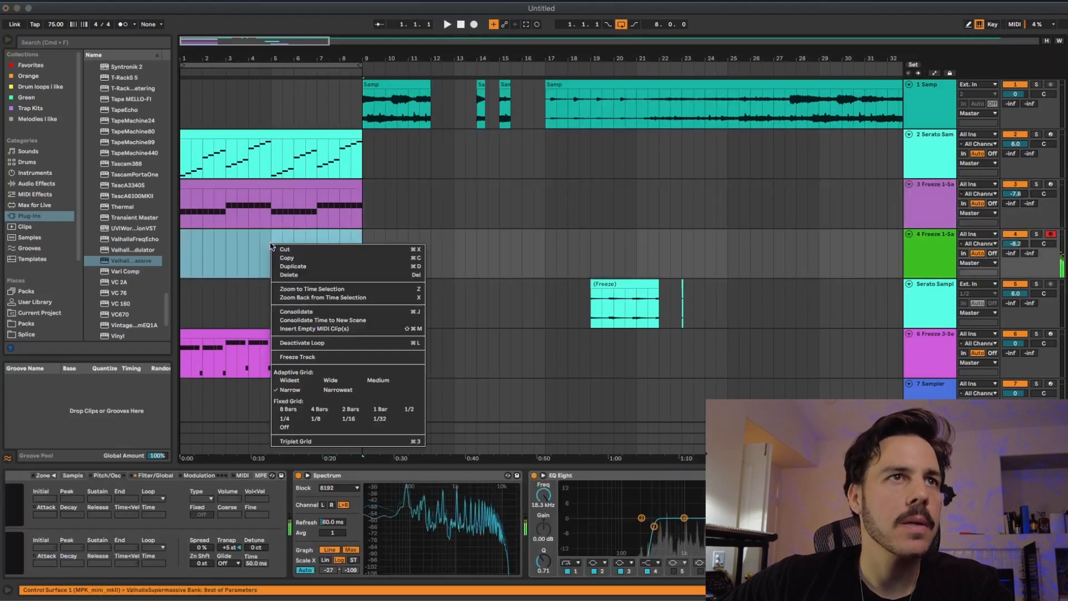
{"action": "left_click", "coordinate": [295, 329]}
- With the loop playing, draw a C2 note from 2.1.1 to 3.1.4 and add another C2 at the start of bar 4
{"action": "key", "text": "space"}
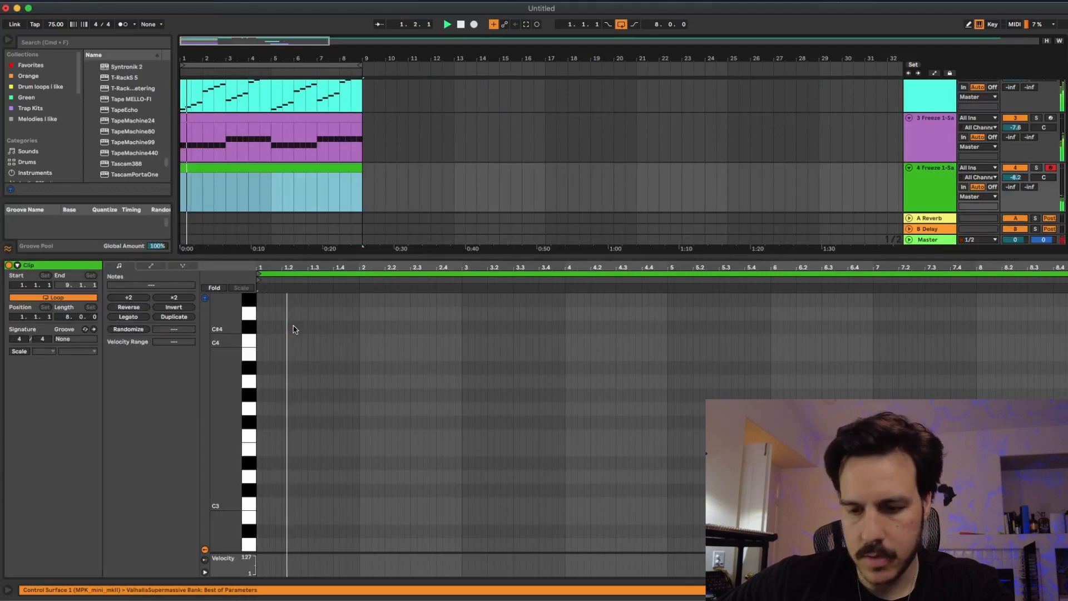
{"action": "scroll", "coordinate": [356, 434], "scroll_direction": "down", "scroll_amount": 2}
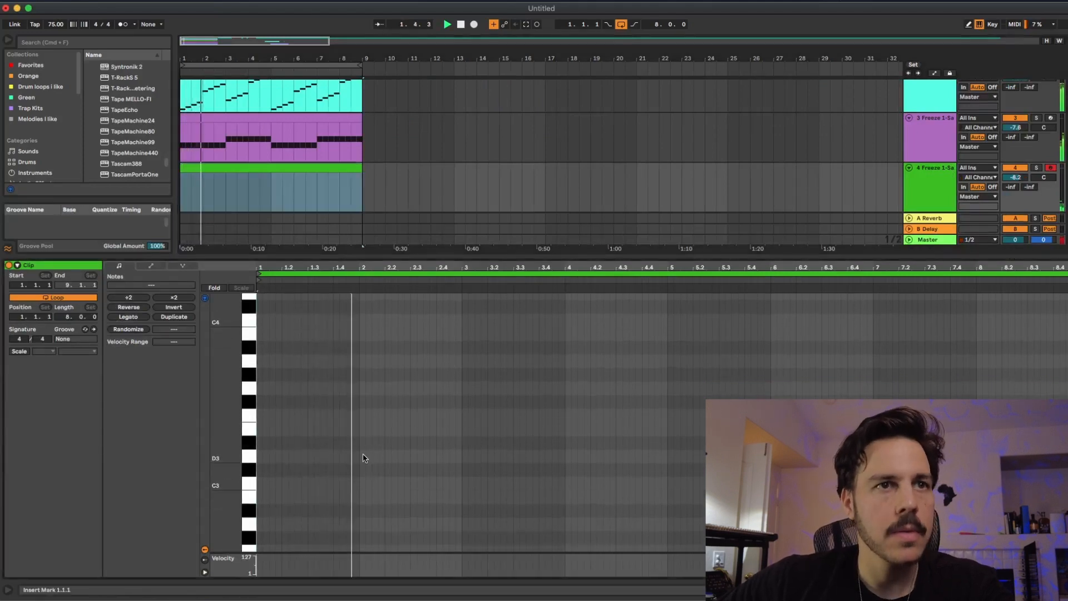
{"action": "scroll", "coordinate": [363, 456], "scroll_direction": "down", "scroll_amount": 5}
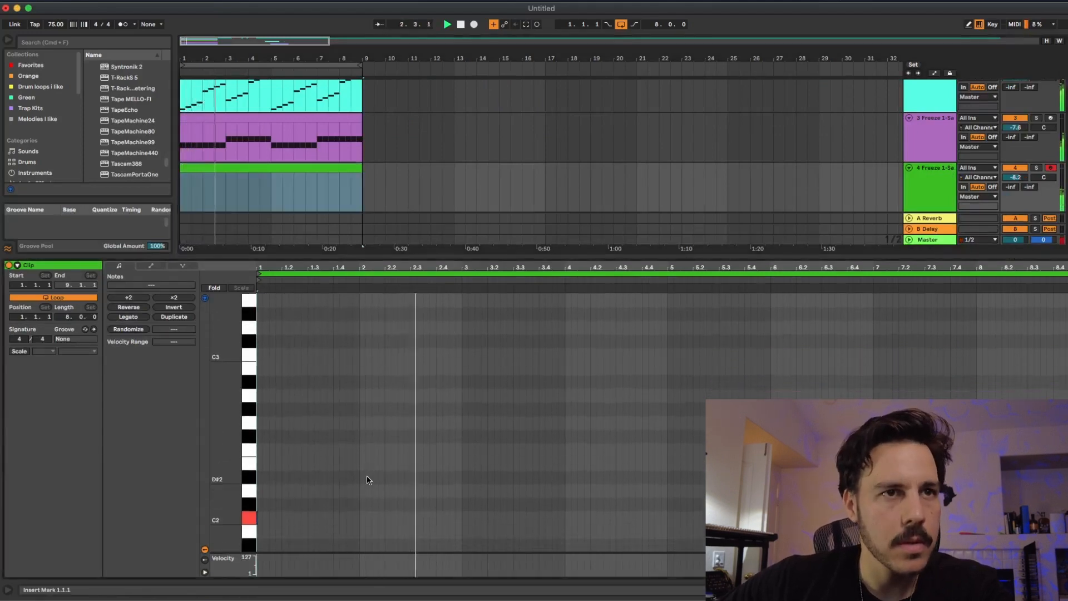
{"action": "double_click", "coordinate": [362, 518]}
{"action": "left_click_drag", "start_coordinate": [363, 518], "coordinate": [483, 502]}
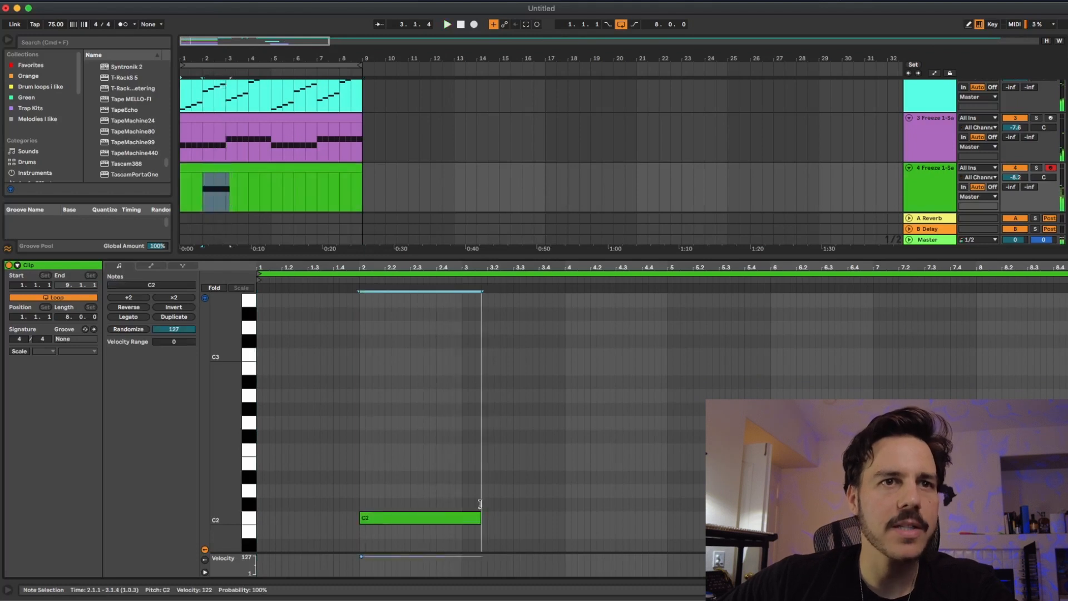
{"action": "double_click", "coordinate": [573, 518]}
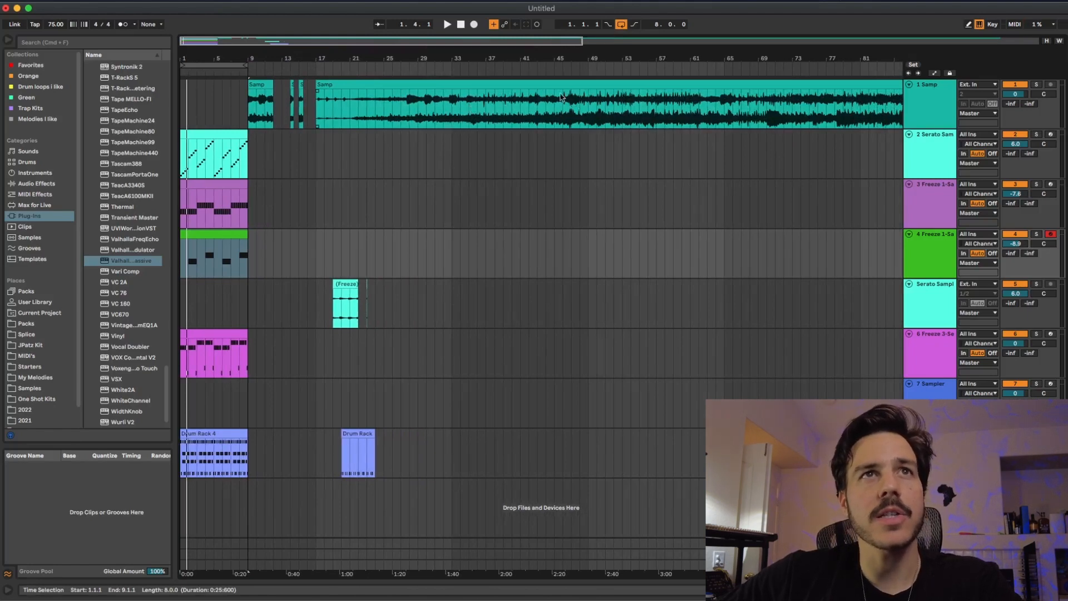
- Insert a MIDI track below the Samp track and load the Samp audio from bars 70–71 into its Sampler
{"action": "left_click_drag", "start_coordinate": [535, 58], "coordinate": [533, 70]}
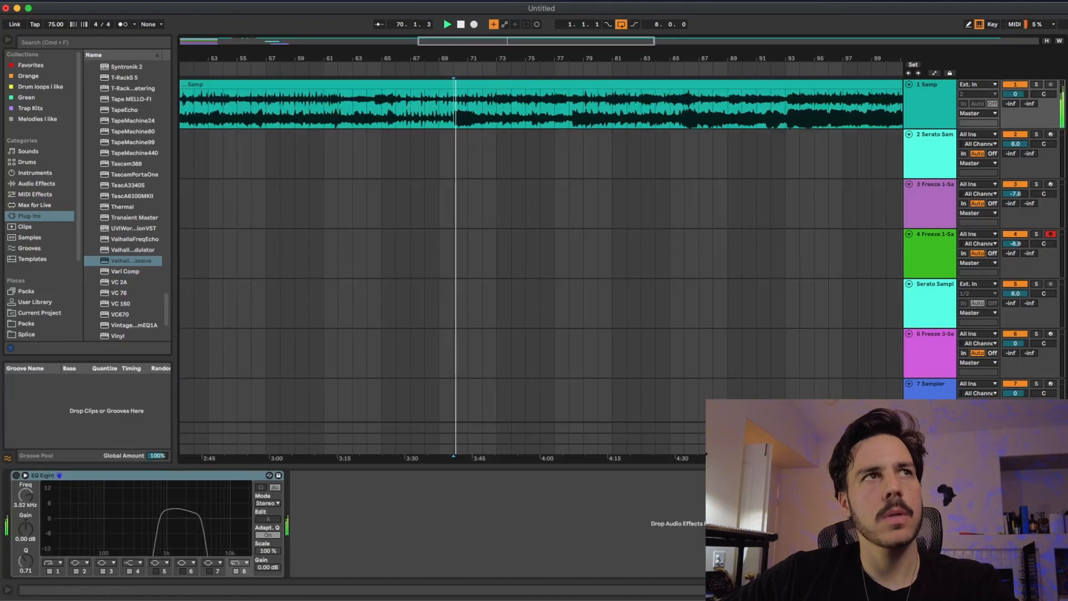
{"action": "left_click", "coordinate": [119, 0]}
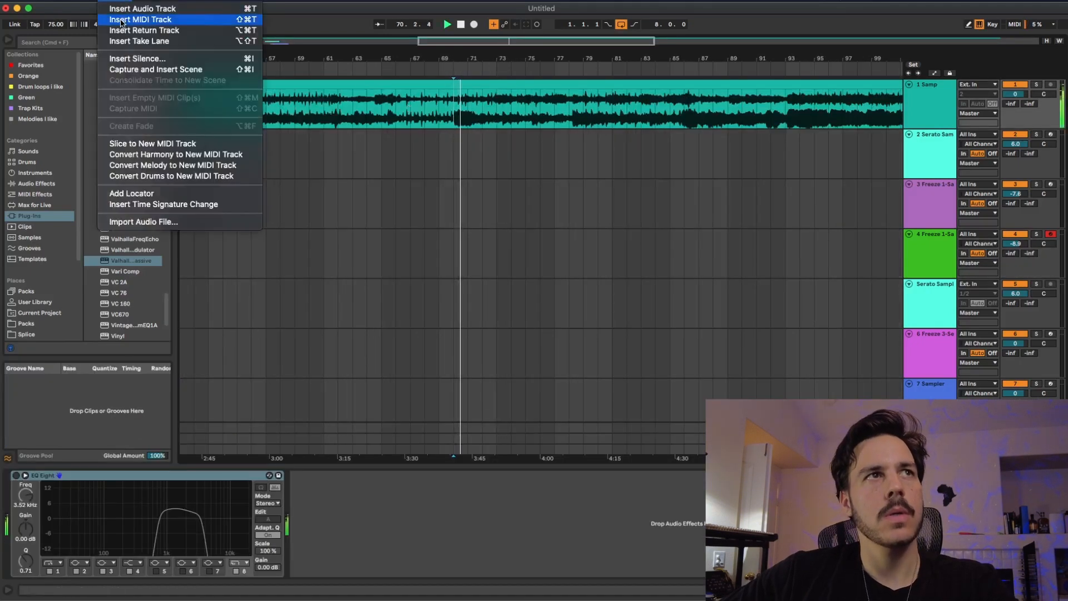
{"action": "left_click", "coordinate": [120, 21]}
{"action": "left_click_drag", "start_coordinate": [453, 83], "coordinate": [484, 83]}
{"action": "left_click", "coordinate": [472, 84]}
{"action": "left_click", "coordinate": [991, 170]}
{"action": "left_click_drag", "start_coordinate": [453, 95], "coordinate": [216, 516]}
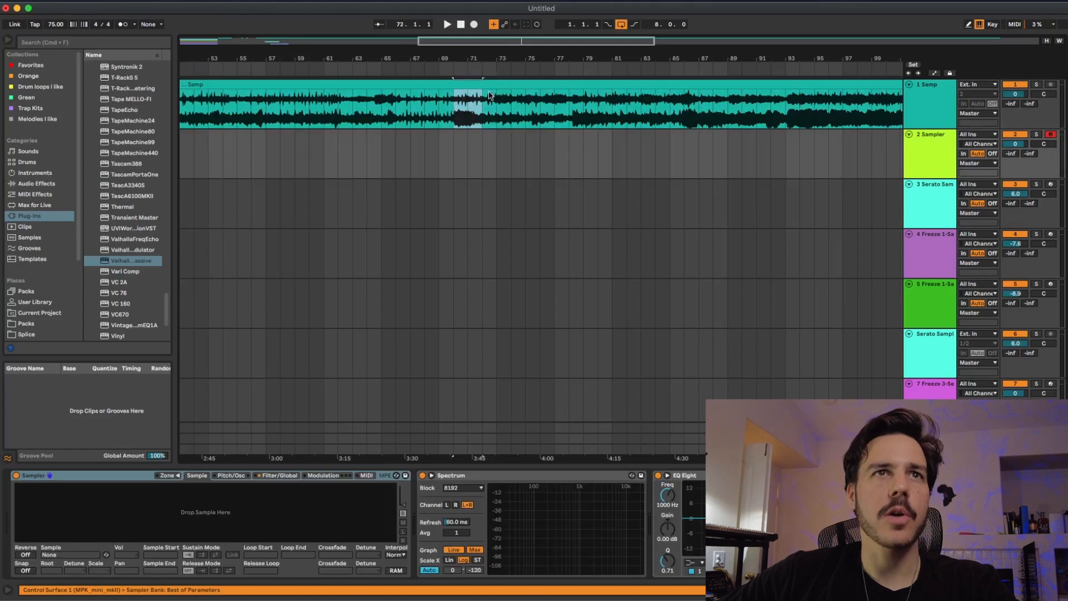
- Try trimming the Sampler's playback region to a section of the loaded sample
{"action": "left_click", "coordinate": [956, 150]}
{"action": "left_click_drag", "start_coordinate": [139, 509], "coordinate": [139, 571]}
{"action": "mouse_move", "coordinate": [270, 505]}
{"action": "left_mouse_down"}
{"action": "mouse_move", "coordinate": [63, 503]}
{"action": "mouse_move", "coordinate": [108, 493]}
{"action": "left_mouse_up"}
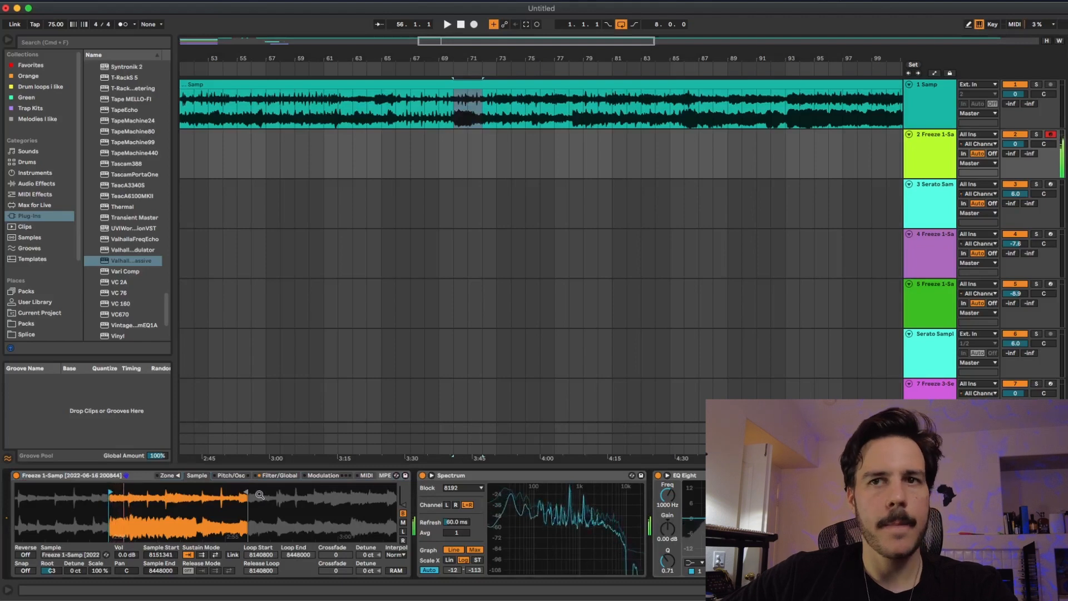
- Convert the new track's Sampler to Simpler and load the selected Samp audio into it
{"action": "right_click", "coordinate": [103, 475]}
{"action": "left_click", "coordinate": [129, 369]}
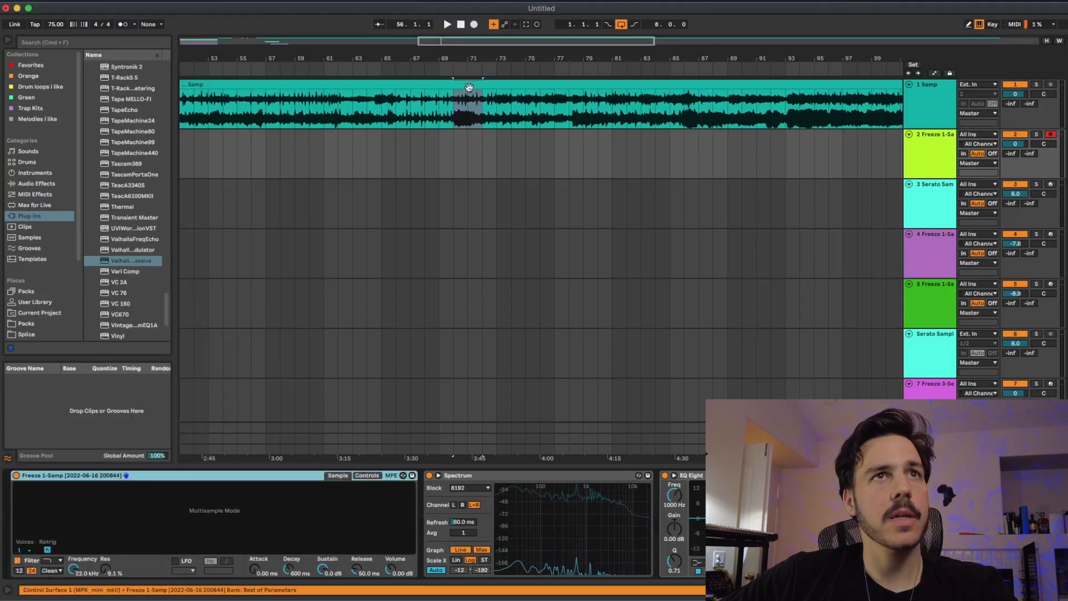
{"action": "left_click", "coordinate": [453, 150]}
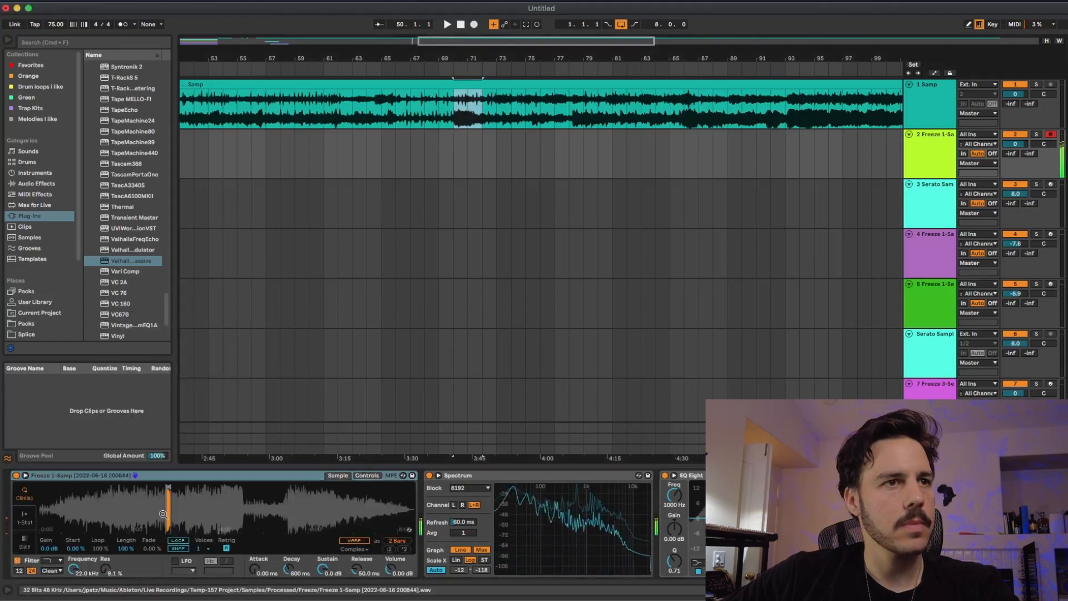
- Trim the Simpler's start and end points to a short section at the loud attack of the sample
{"action": "left_click_drag", "start_coordinate": [168, 504], "coordinate": [187, 534]}
{"action": "left_click_drag", "start_coordinate": [187, 485], "coordinate": [193, 481]}
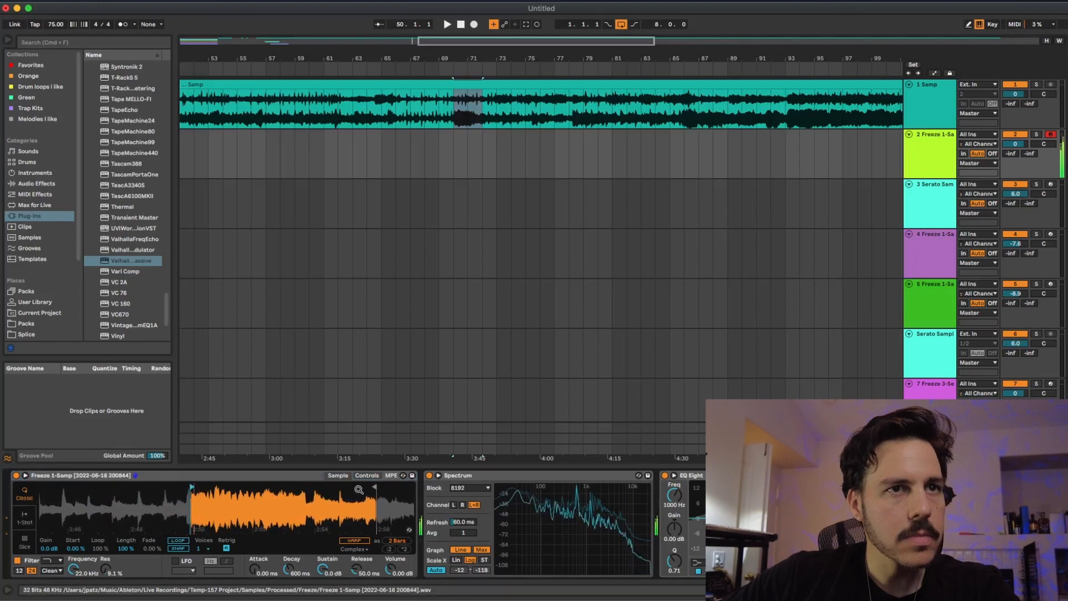
{"action": "left_click_drag", "start_coordinate": [370, 488], "coordinate": [221, 500]}
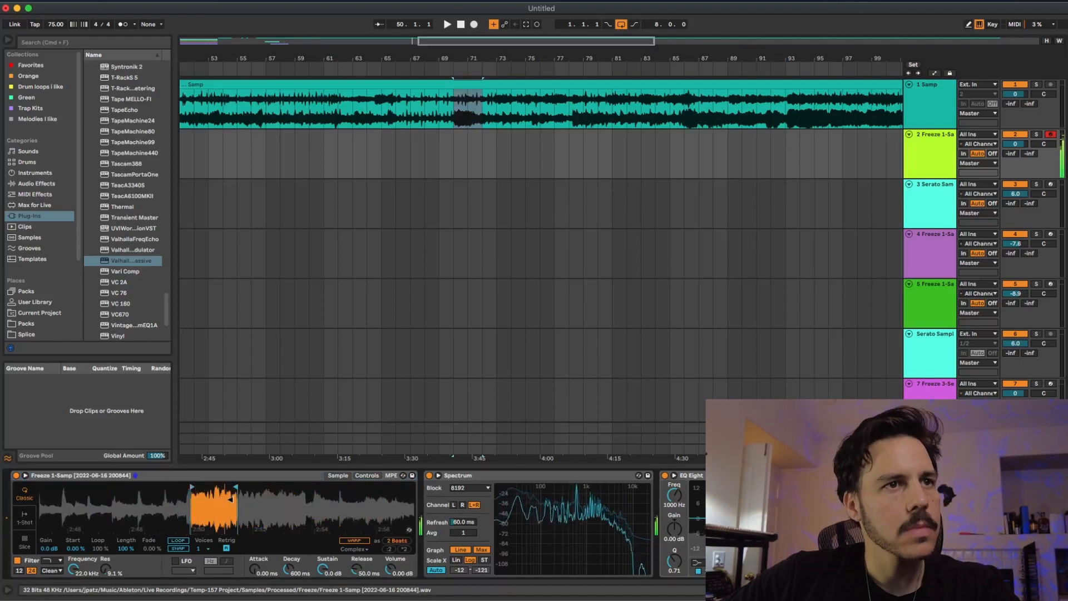
{"action": "left_click_drag", "start_coordinate": [233, 503], "coordinate": [309, 539]}
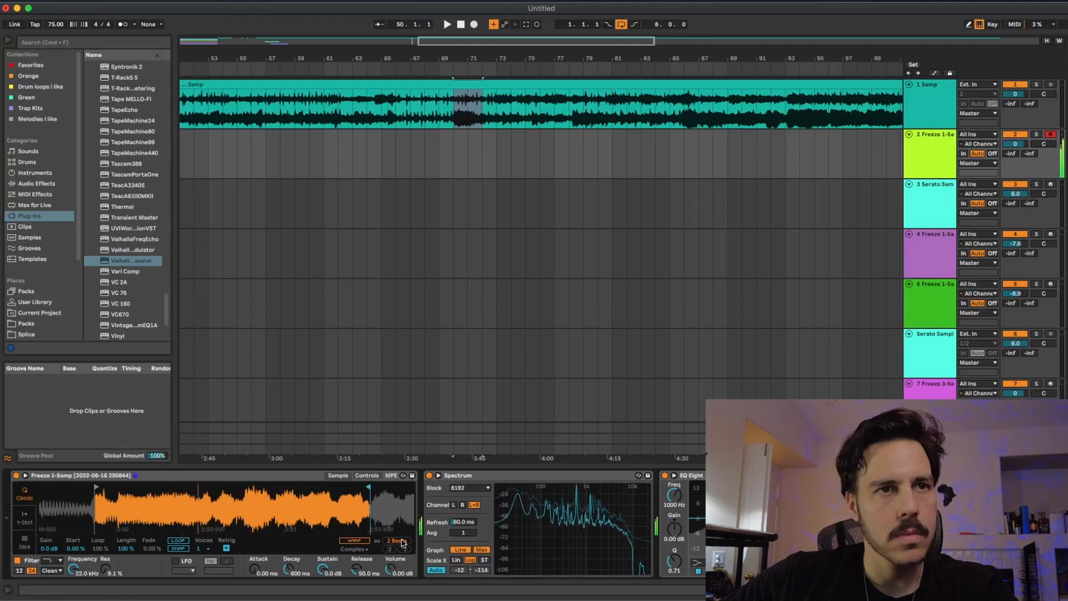
- Warp the Simpler sample as 2 Beats and set the EQ Eight low-cut frequency to 391 Hz
{"action": "left_click", "coordinate": [397, 540]}
{"action": "key", "text": "z"}
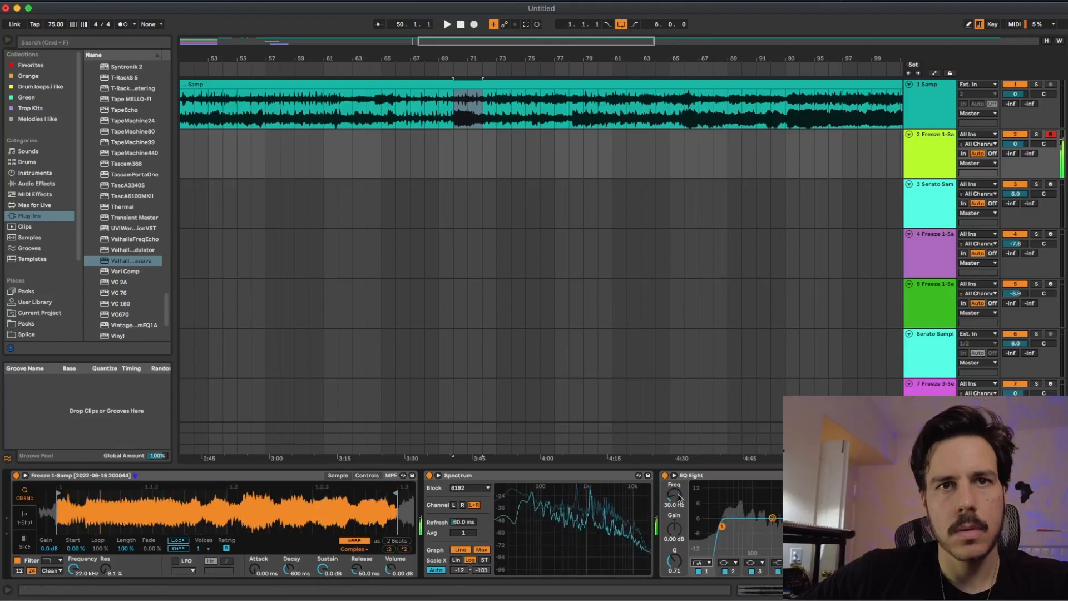
{"action": "left_click_drag", "start_coordinate": [677, 496], "coordinate": [677, 509]}
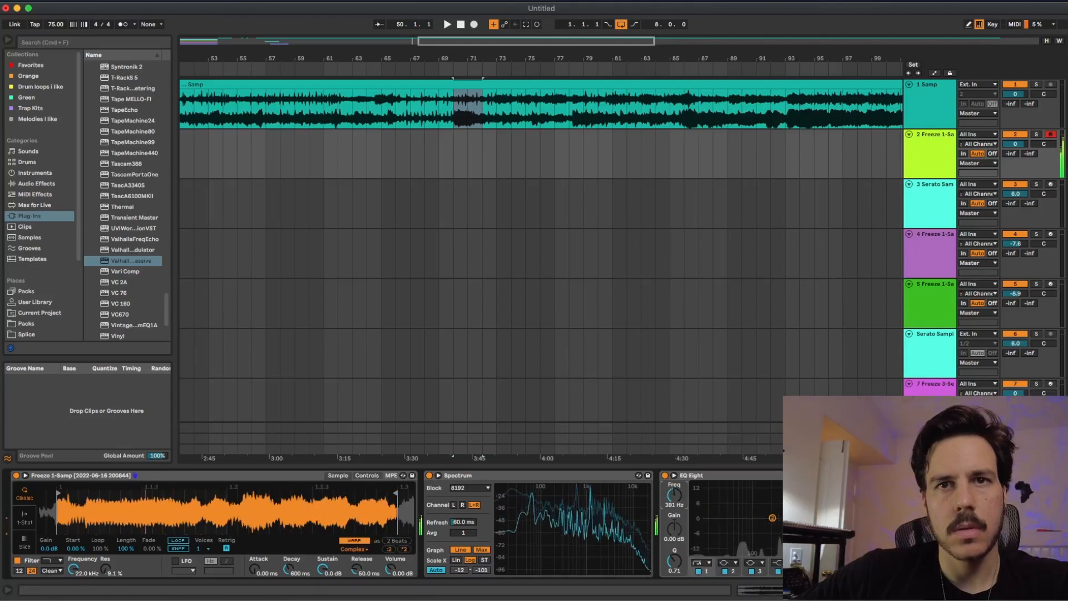
{"action": "left_click", "coordinate": [885, 571]}
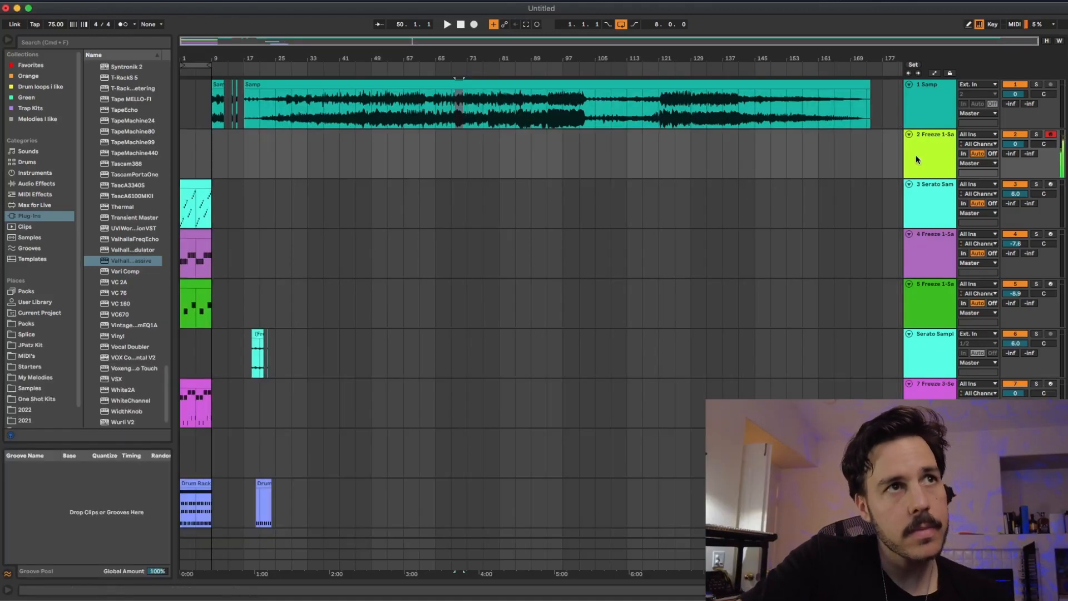
- Build an eight-bar clip of F2 and F#2 notes on the new Simpler track, duplicating the bar 3 F#2 note into bar 4
{"action": "left_click_drag", "start_coordinate": [211, 159], "coordinate": [85, 183]}
{"action": "key", "text": "space"}
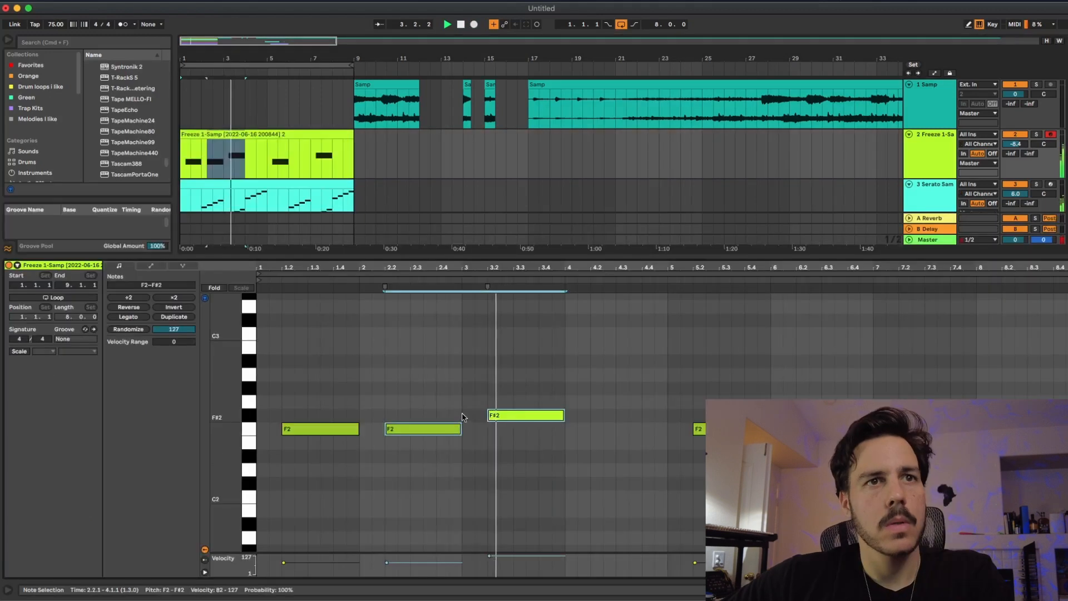
{"action": "left_click_drag", "start_coordinate": [465, 401], "coordinate": [560, 467]}
{"action": "key", "text": "cmd+d"}
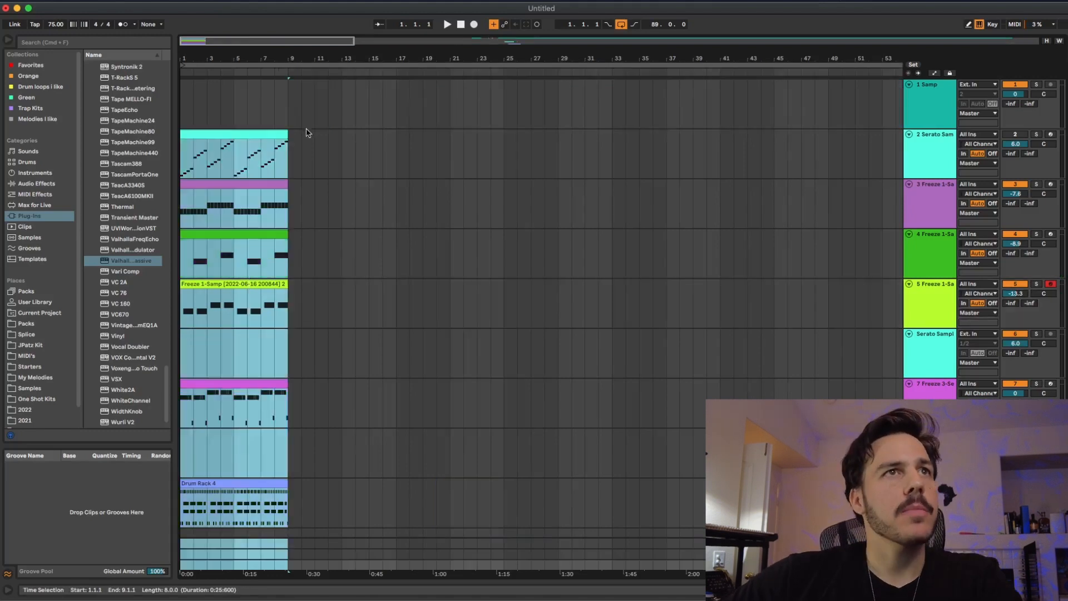
- Duplicate the first eight bars of all tracks twice to fill bars 9–24
{"action": "key", "text": "super+d"}
{"action": "key", "text": "super+d"}
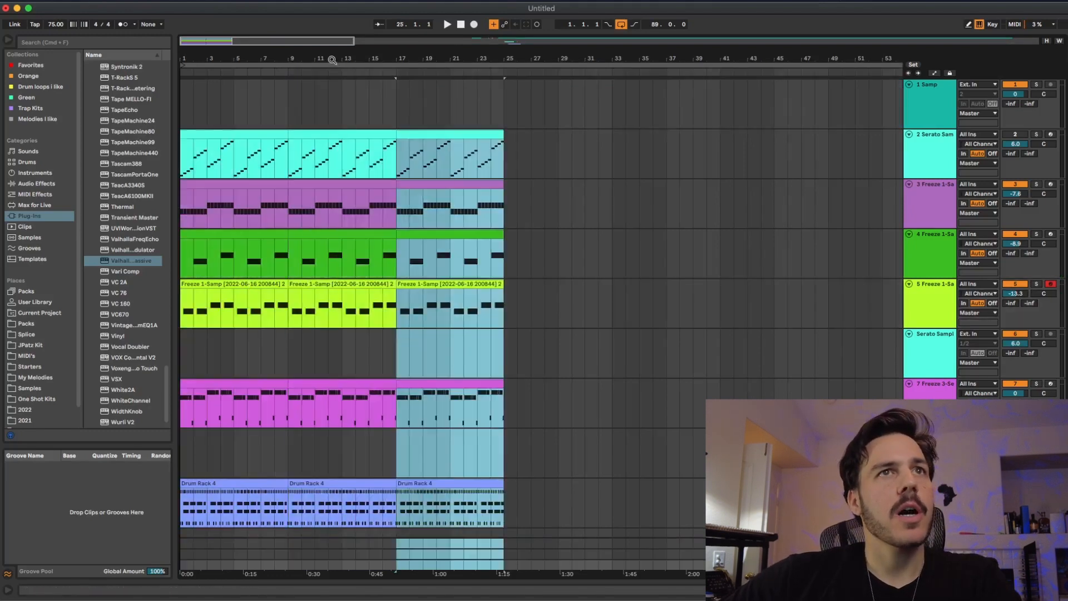
- Extend the arrangement through bar 32 by duplicating the last eight bars, undoing the two surplus copies
{"action": "left_click_drag", "start_coordinate": [338, 56], "coordinate": [315, 56]}
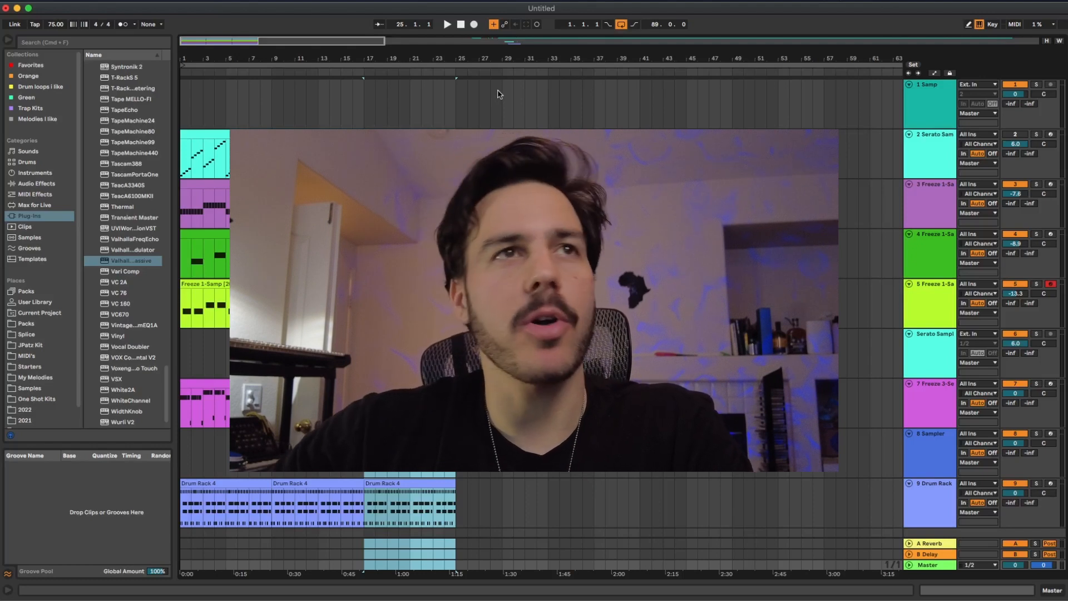
{"action": "left_click_drag", "start_coordinate": [448, 54], "coordinate": [399, 55]}
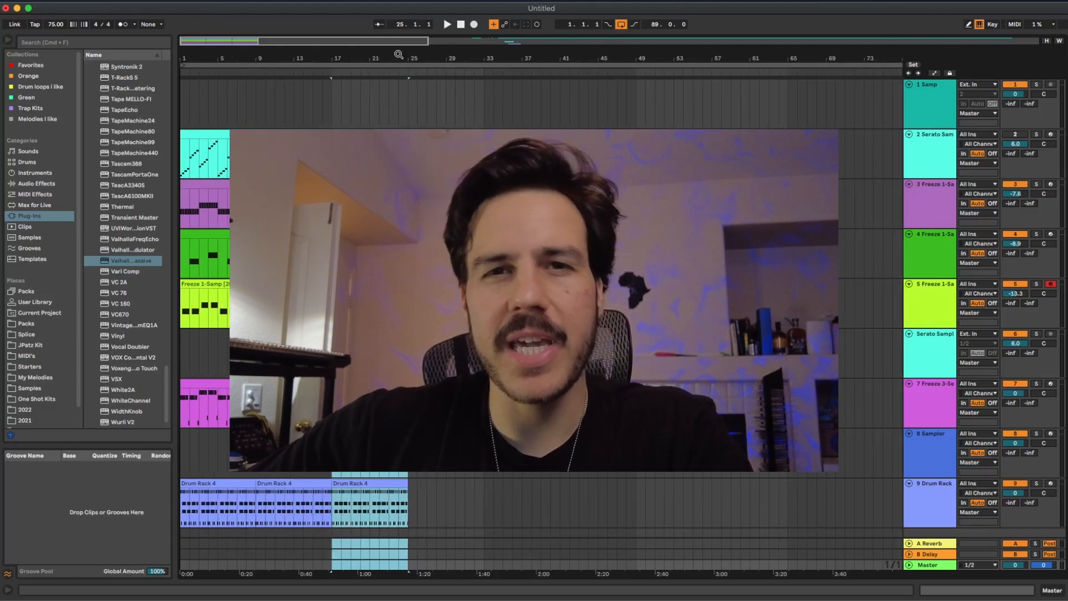
{"action": "key", "text": "super+d"}
{"action": "key", "text": "super+d"}
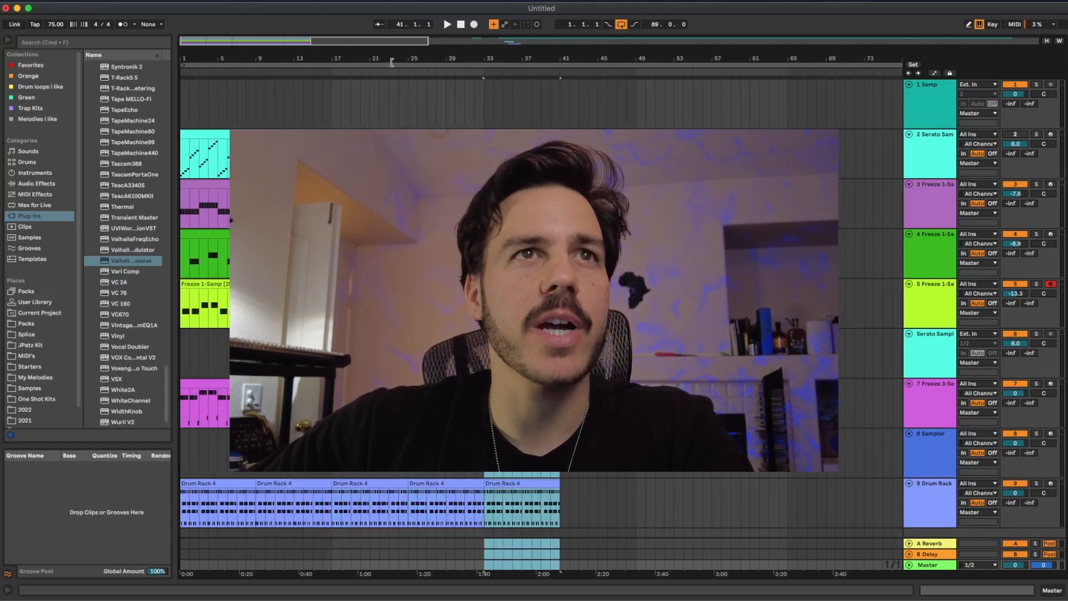
{"action": "key", "text": "super+d"}
{"action": "key", "text": "super+z"}
{"action": "key", "text": "super+z"}
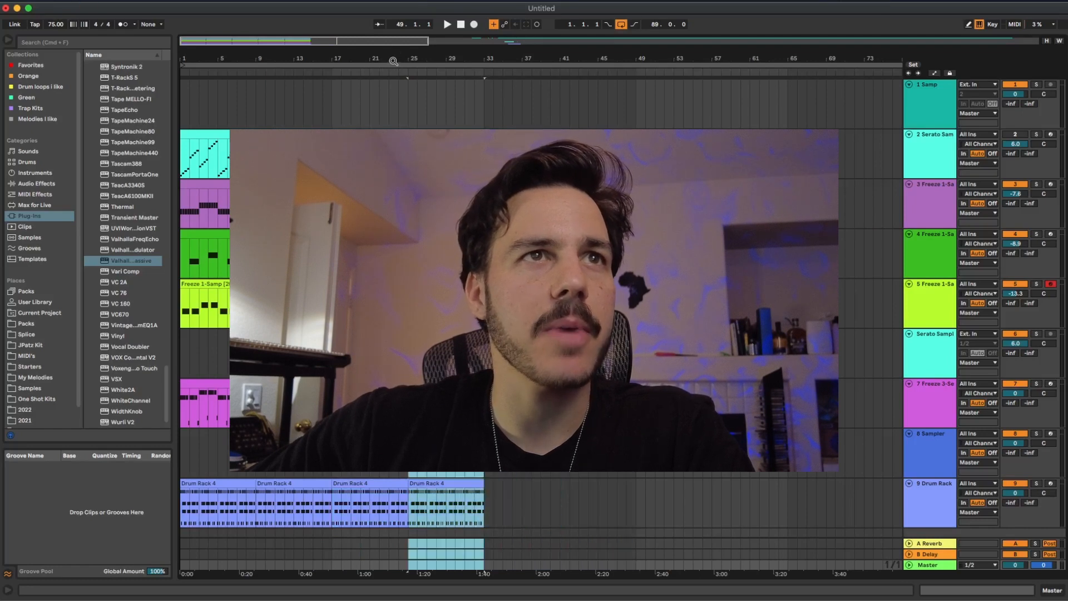
- Undo the last eight-bar duplication of all tracks
{"action": "key", "text": "super+z"}
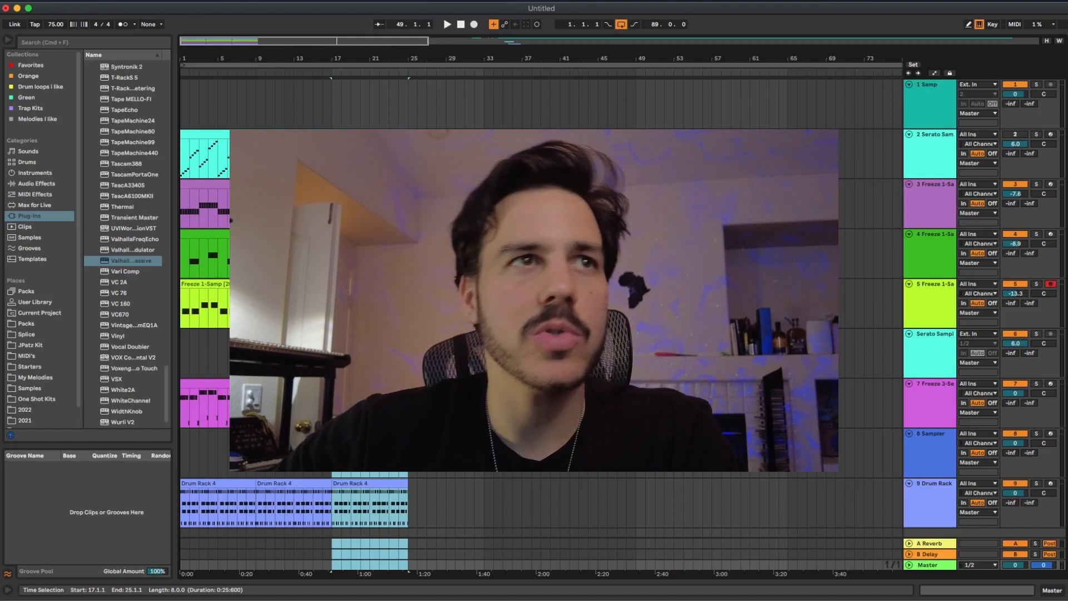
{"action": "scroll", "coordinate": [540, 306], "scroll_direction": "down", "scroll_amount": 1}
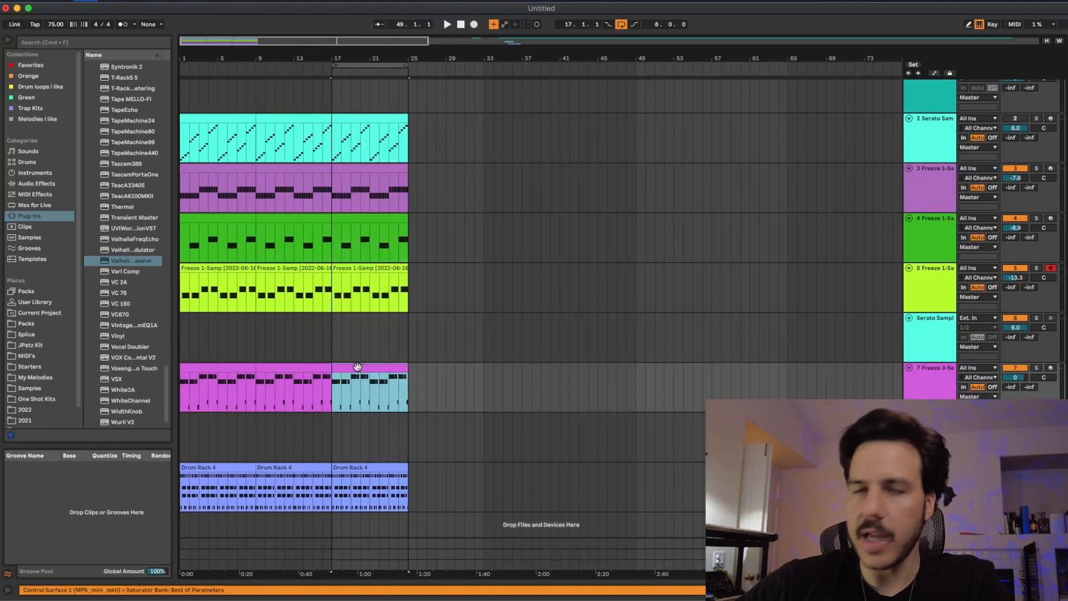
{"action": "scroll", "coordinate": [461, 323], "scroll_direction": "up", "scroll_amount": 1}
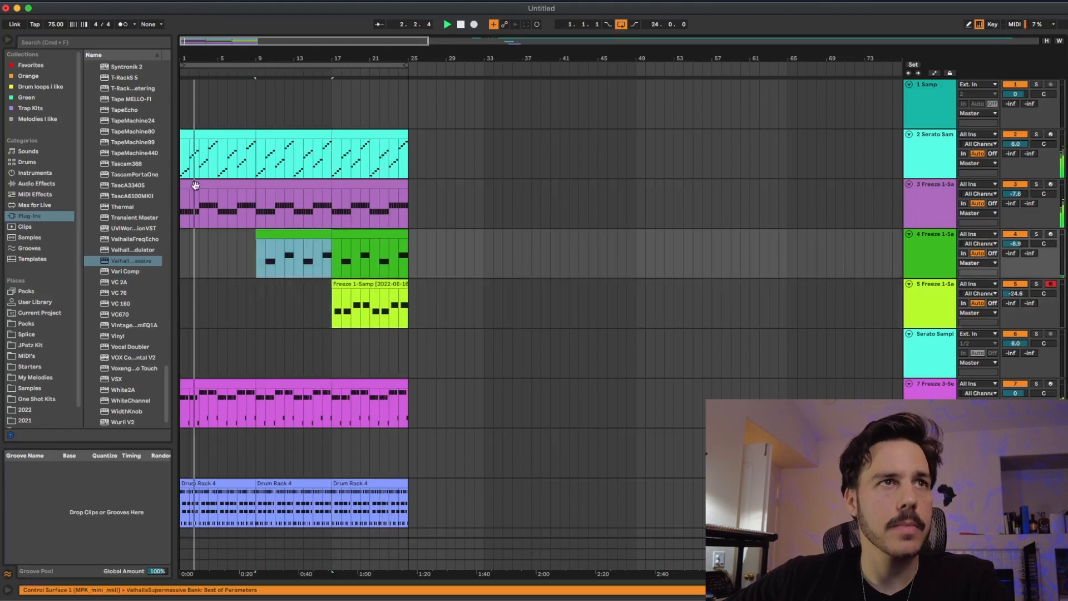
- Deactivate the track 3 clip in bars 1–8 and the track 2 Serato Sample clip in bars 9–16
{"action": "left_click", "coordinate": [195, 185]}
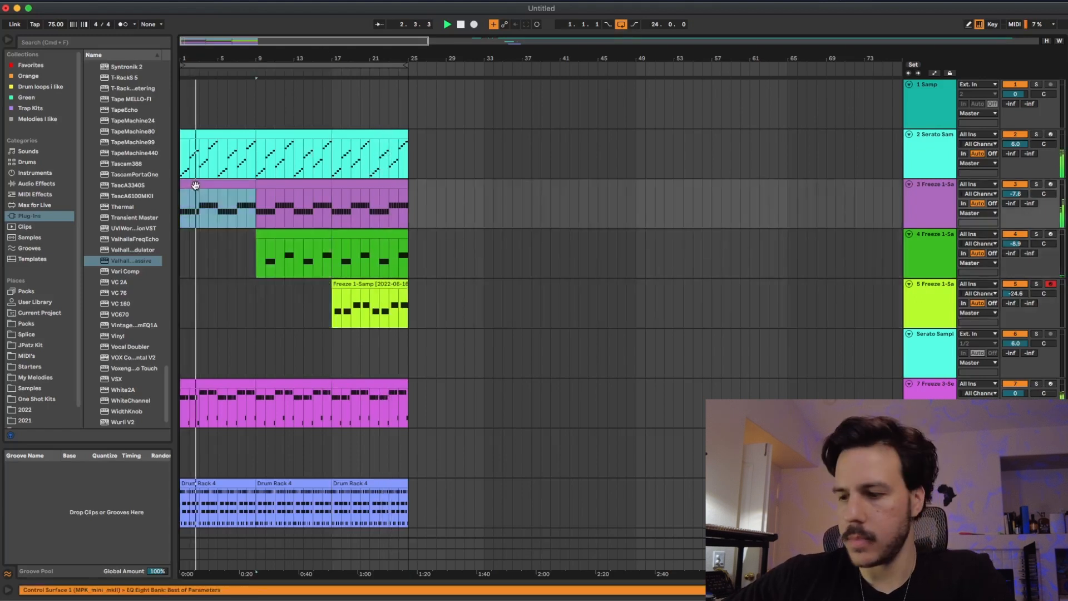
{"action": "key", "text": "0"}
{"action": "left_click", "coordinate": [273, 183]}
{"action": "left_click", "coordinate": [281, 135]}
{"action": "key", "text": "0"}
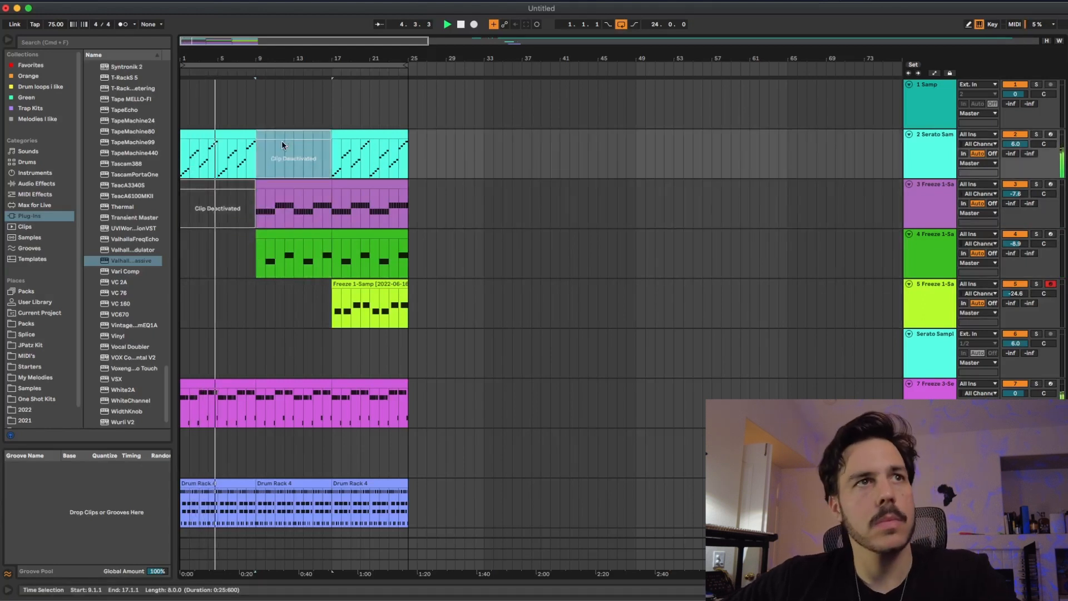
- Lower the volume of track 4 to -11.4
{"action": "left_click", "coordinate": [288, 237]}
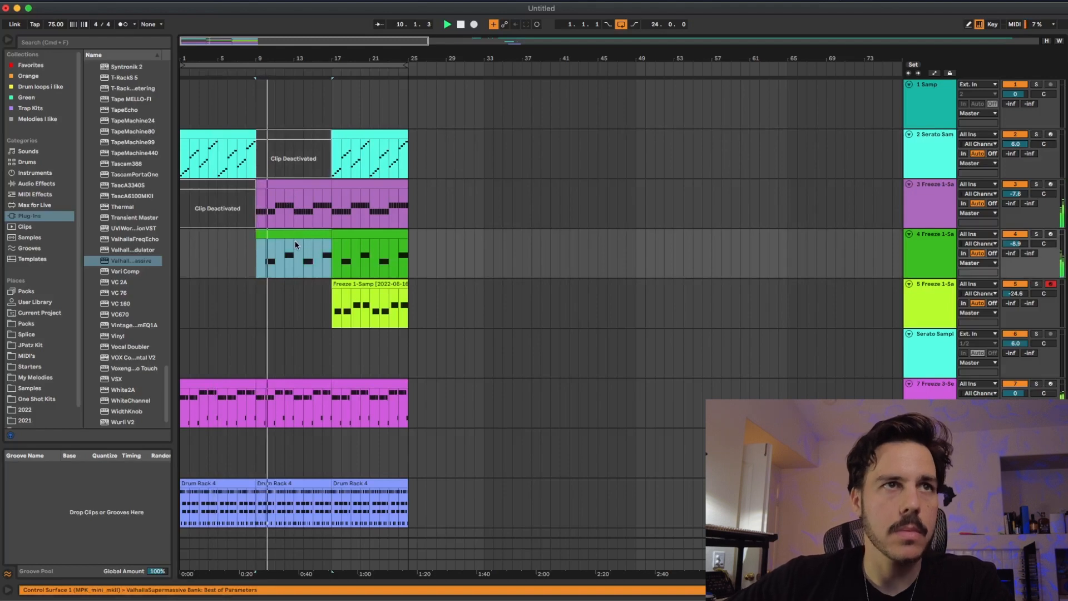
{"action": "left_click_drag", "start_coordinate": [1025, 244], "coordinate": [1024, 251]}
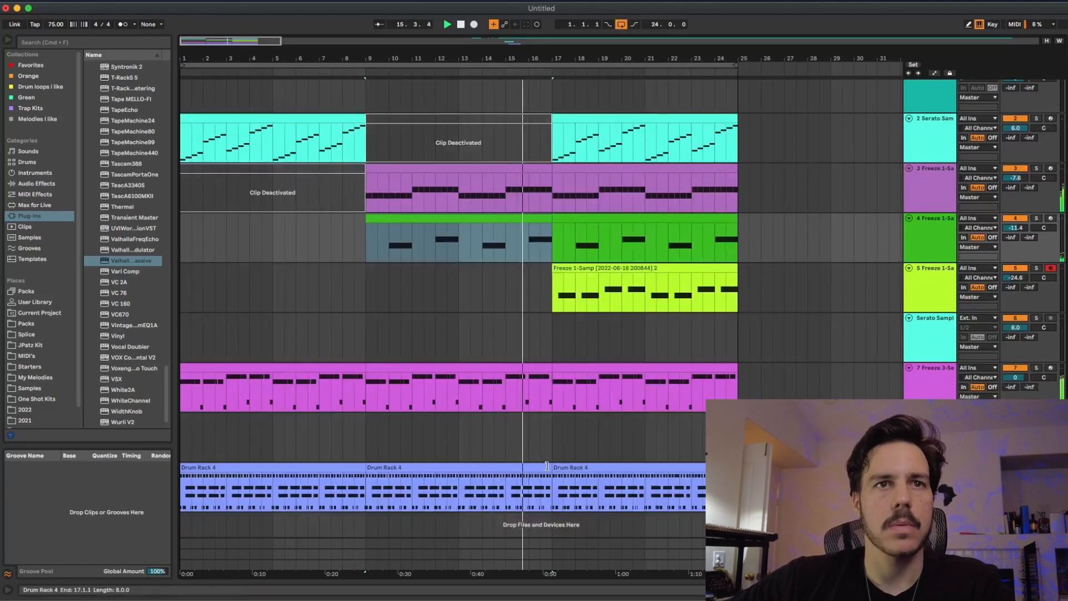
- Trim about half a bar off the end of the bar 9–16 clips on Drum Rack and track 7, and play back the transition
{"action": "left_click_drag", "start_coordinate": [547, 466], "coordinate": [541, 468]}
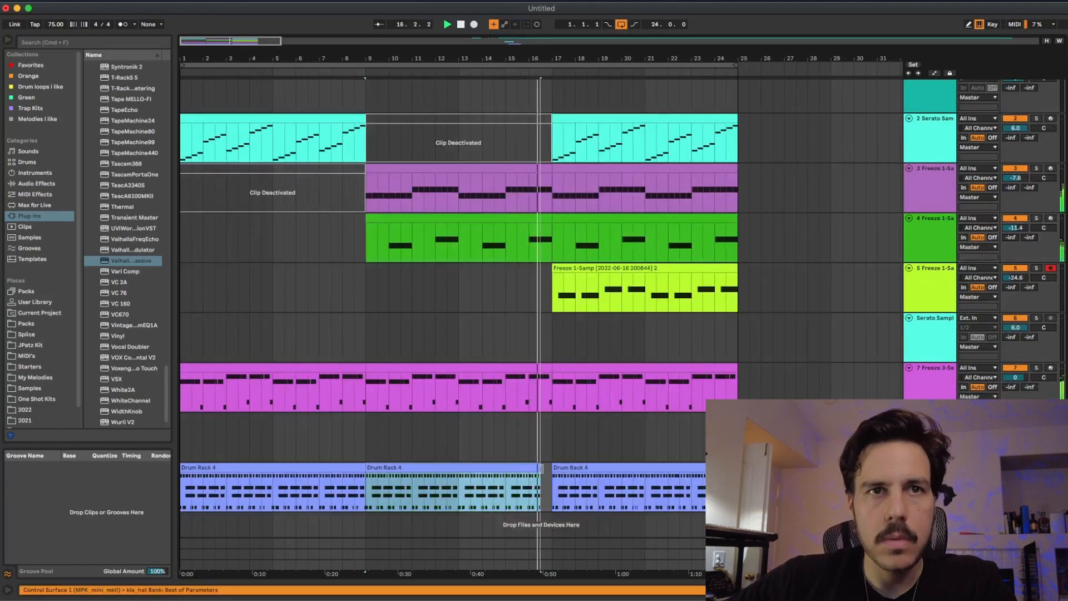
{"action": "left_click_drag", "start_coordinate": [549, 367], "coordinate": [540, 368]}
{"action": "left_click", "coordinate": [528, 382]}
{"action": "key", "text": "space"}
{"action": "key", "text": "space"}
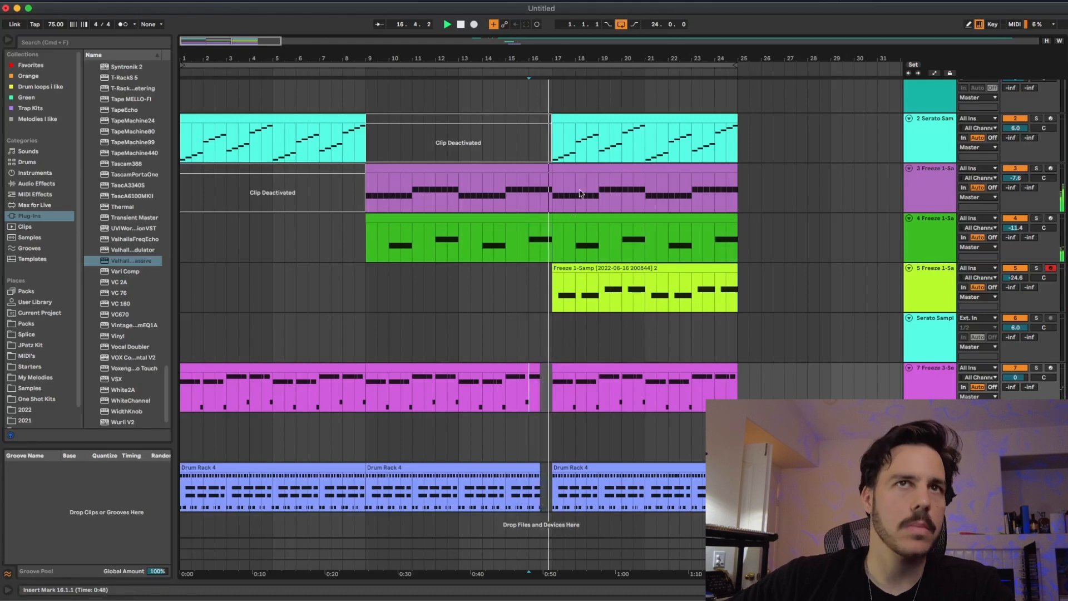
- Duplicate the 24-bar arrangement across all tracks to fill bars 25–48
{"action": "left_click_drag", "start_coordinate": [572, 60], "coordinate": [572, 37]}
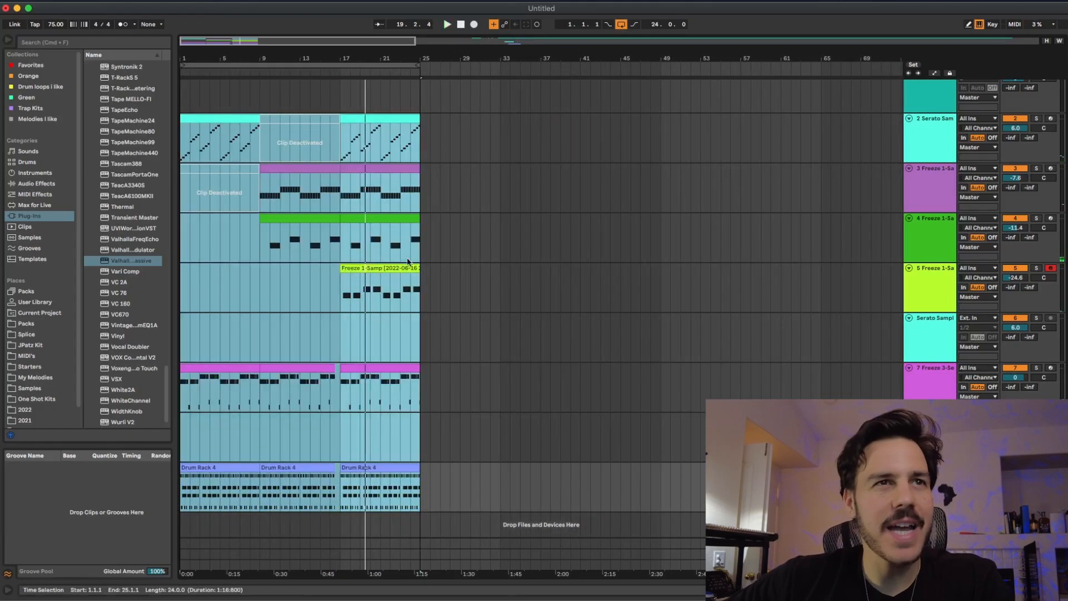
{"action": "left_click", "coordinate": [365, 274]}
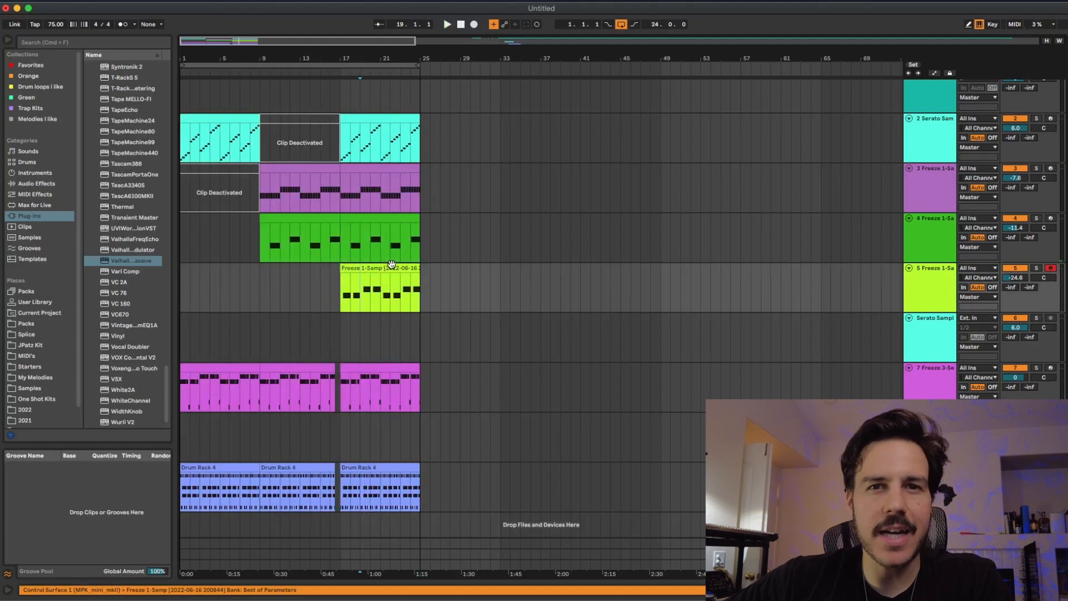
{"action": "left_click_drag", "start_coordinate": [425, 127], "coordinate": [184, 484]}
{"action": "key", "text": "super+d"}
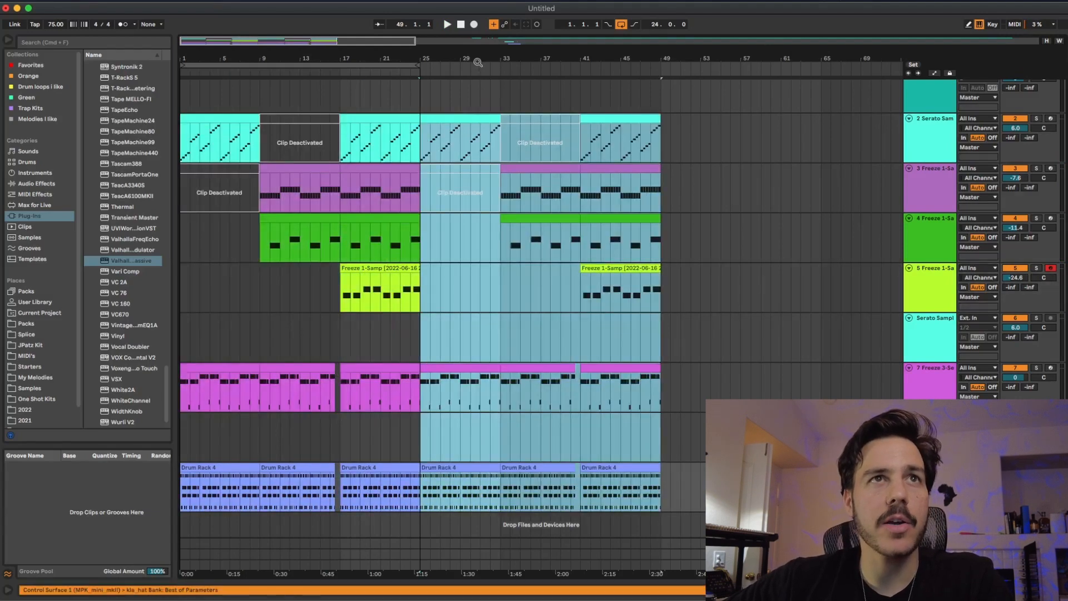
- Loop the full 48-bar arrangement and place a four-bar intro of track 2 chops in front of it
{"action": "left_click_drag", "start_coordinate": [478, 62], "coordinate": [389, 59]}
{"action": "key", "text": "super+a"}
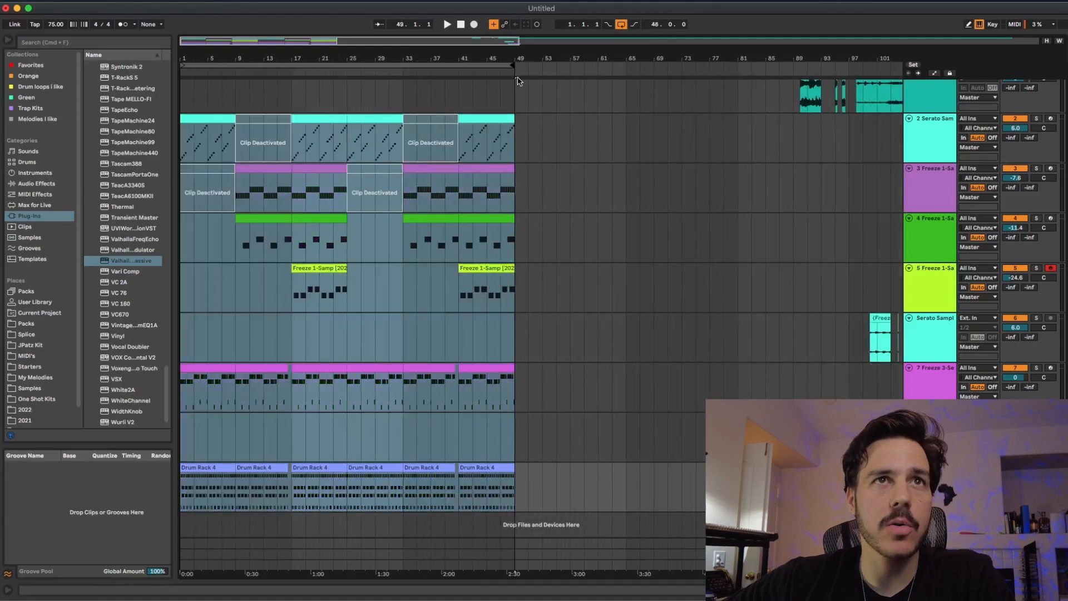
{"action": "left_click_drag", "start_coordinate": [209, 184], "coordinate": [182, 186]}
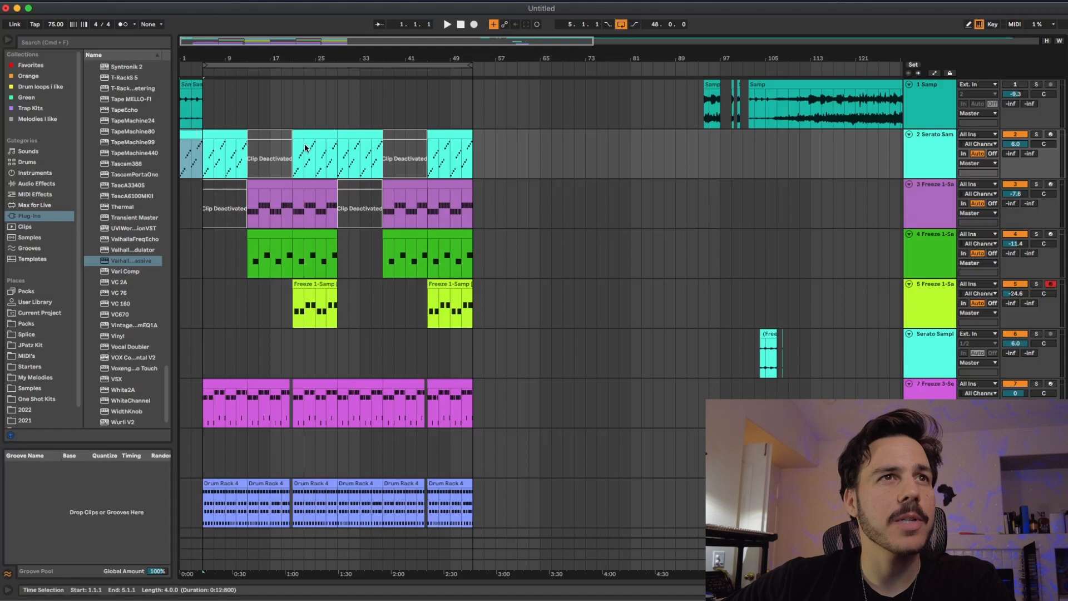
- Trim the start of the track 2 intro clip to bar 3 and play the arrangement with a 50-bar loop from there
{"action": "left_click_drag", "start_coordinate": [181, 135], "coordinate": [192, 135]}
{"action": "key", "text": "space"}
{"action": "mouse_move", "coordinate": [194, 55]}
{"action": "left_mouse_down"}
{"action": "mouse_move", "coordinate": [195, 112]}
{"action": "mouse_move", "coordinate": [195, 62]}
{"action": "mouse_move", "coordinate": [189, 73]}
{"action": "left_mouse_up"}
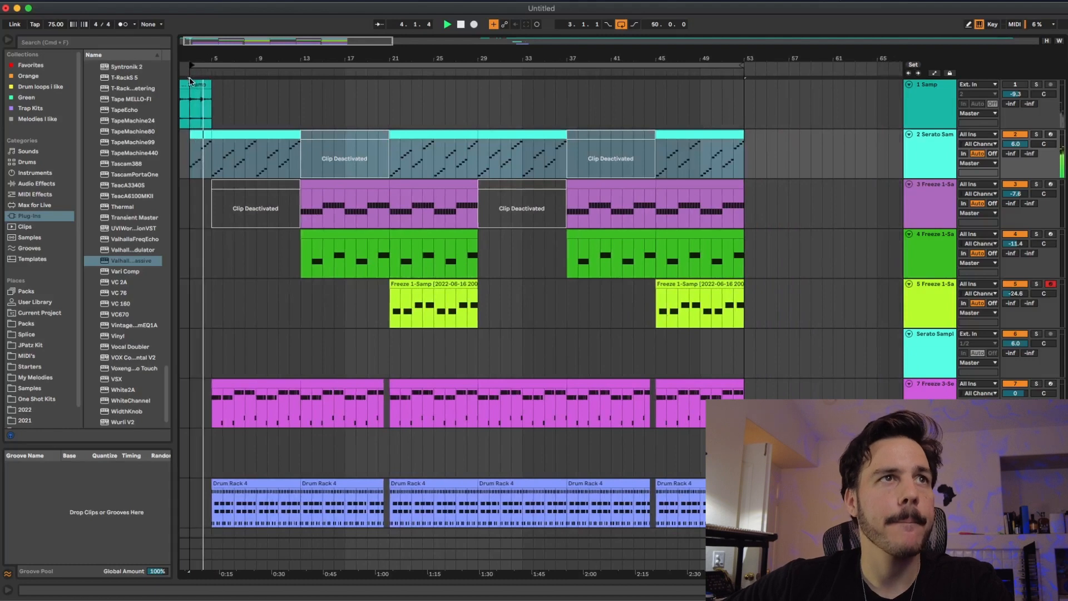